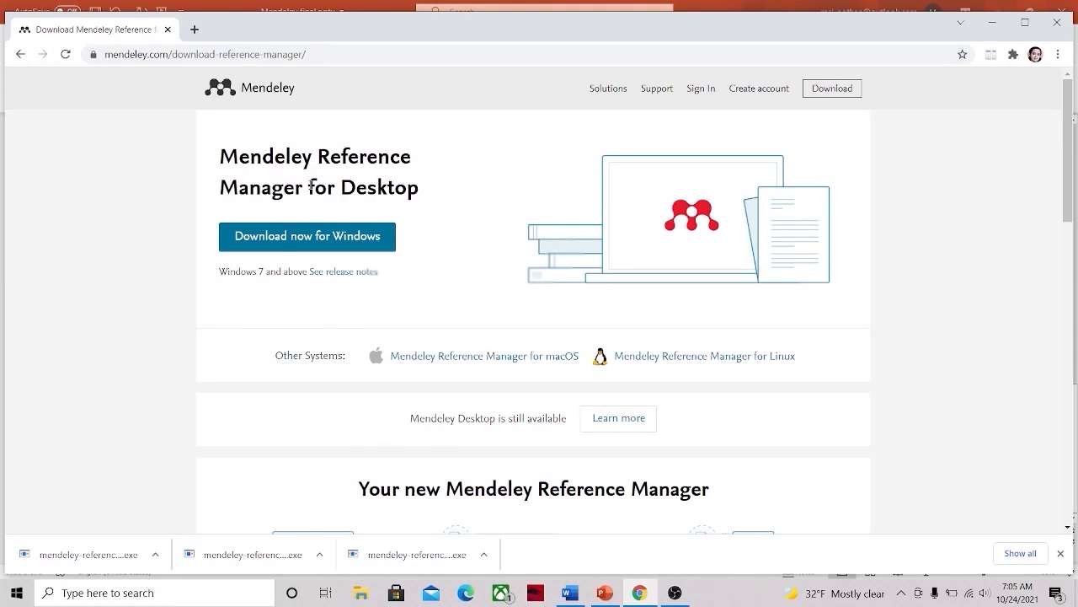
- Download Mendeley Reference Manager for Windows and sign in to the Mendeley website with the existing Elsevier account
{"action": "left_click", "coordinate": [348, 243]}
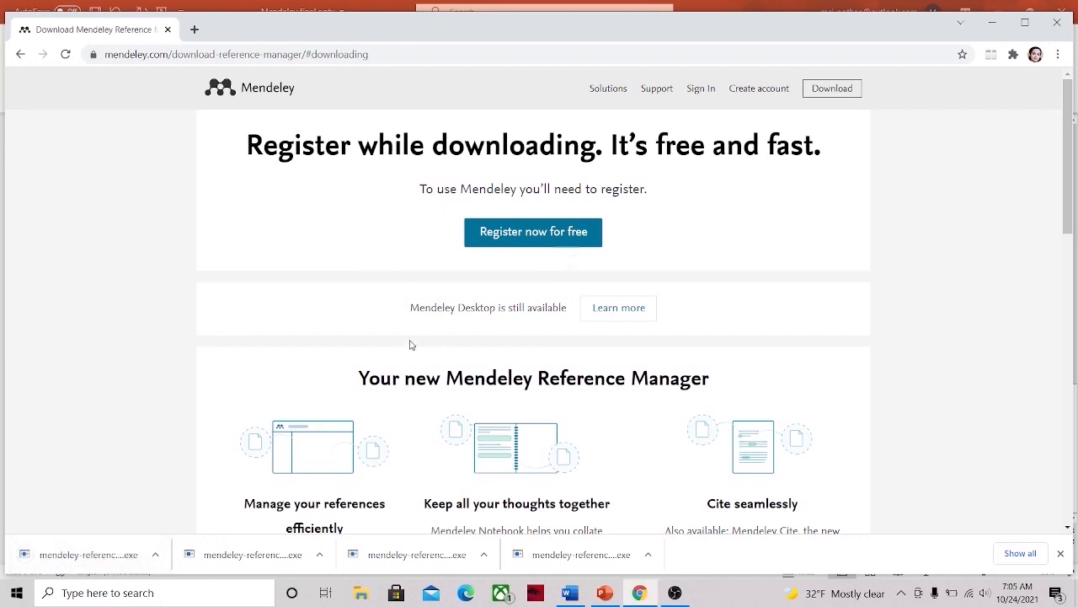
{"action": "left_click", "coordinate": [710, 97]}
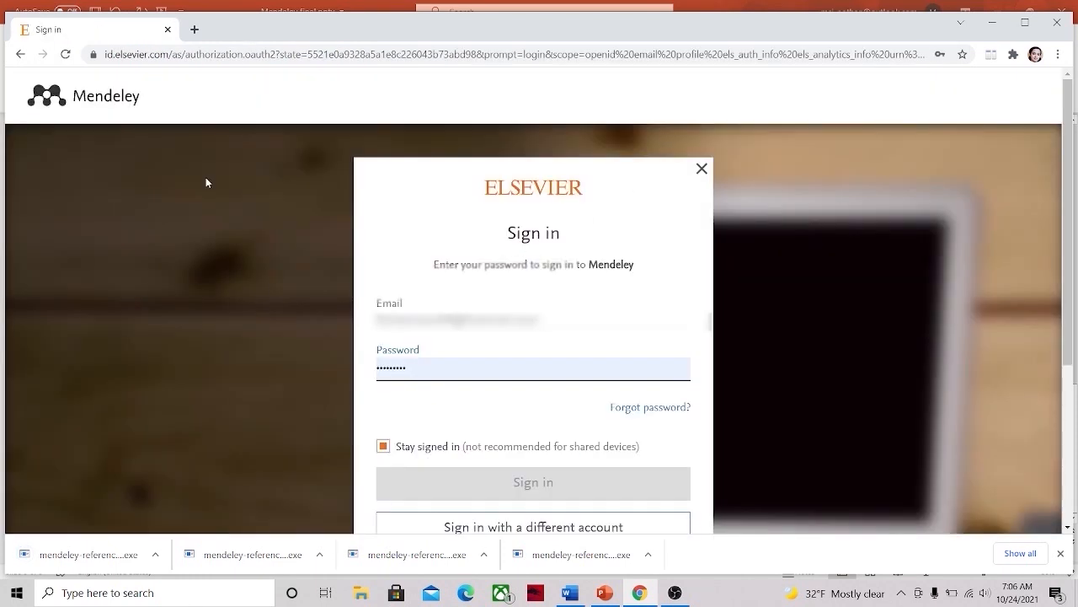
{"action": "left_click", "coordinate": [20, 54]}
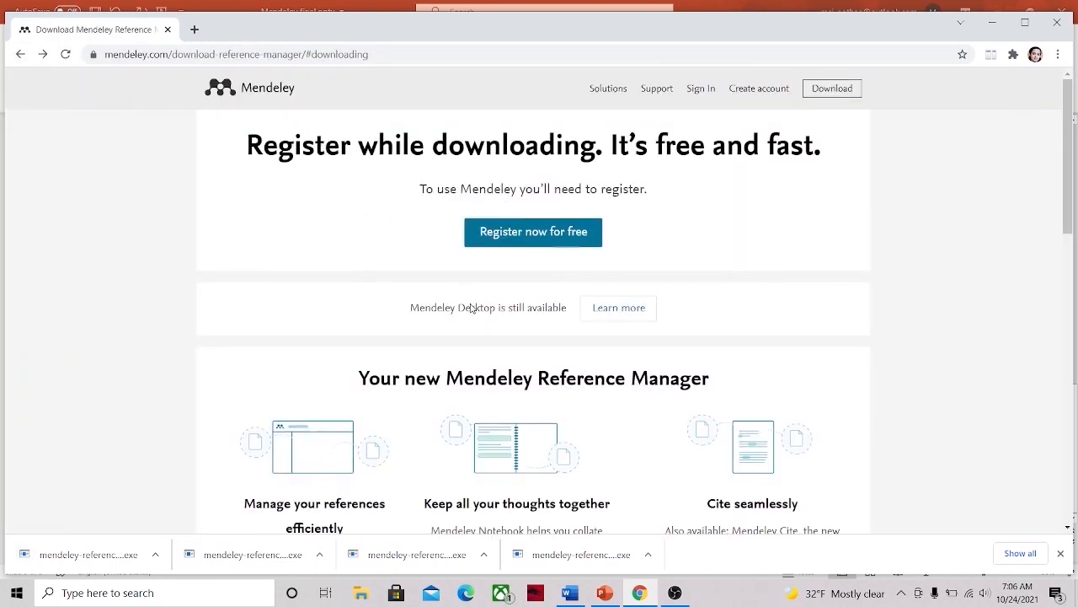
{"action": "left_click", "coordinate": [554, 231]}
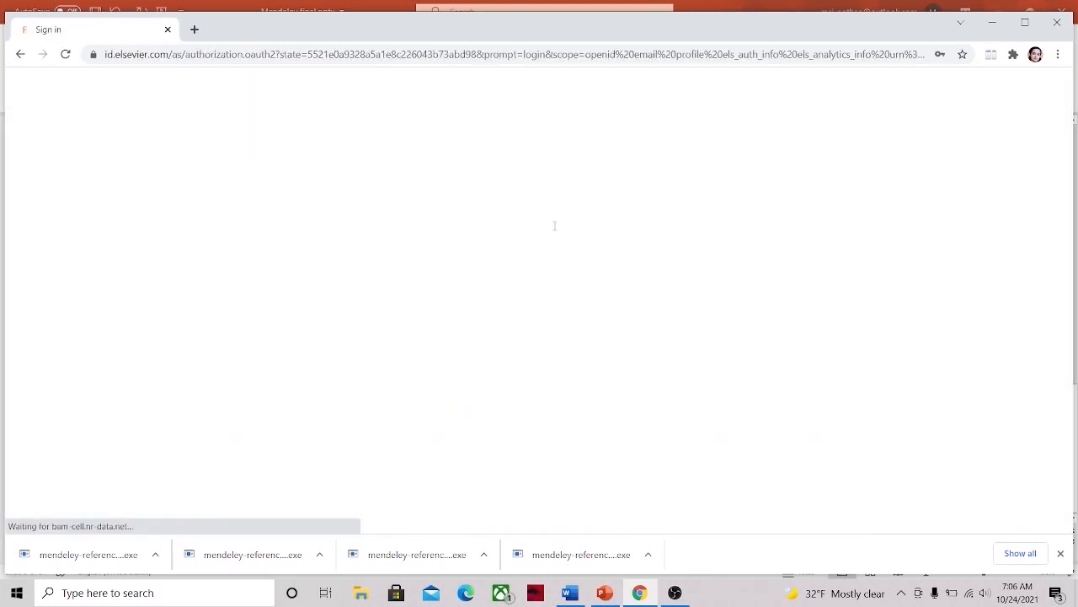
{"action": "scroll", "coordinate": [516, 304], "scroll_direction": "down", "scroll_amount": 2}
{"action": "scroll", "coordinate": [517, 300], "scroll_direction": "up", "scroll_amount": 1}
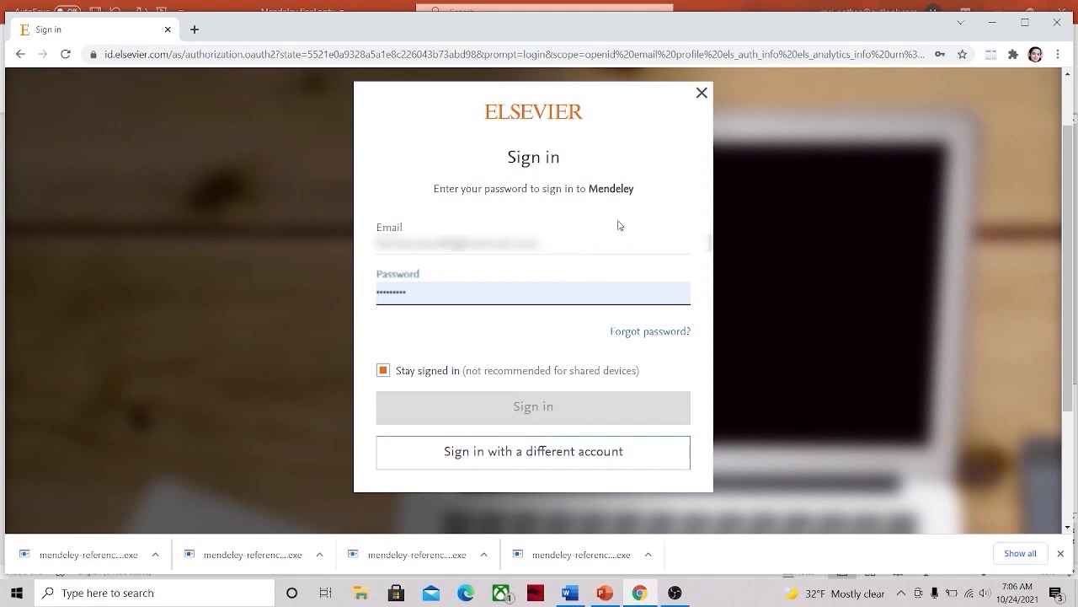
{"action": "left_click", "coordinate": [472, 417]}
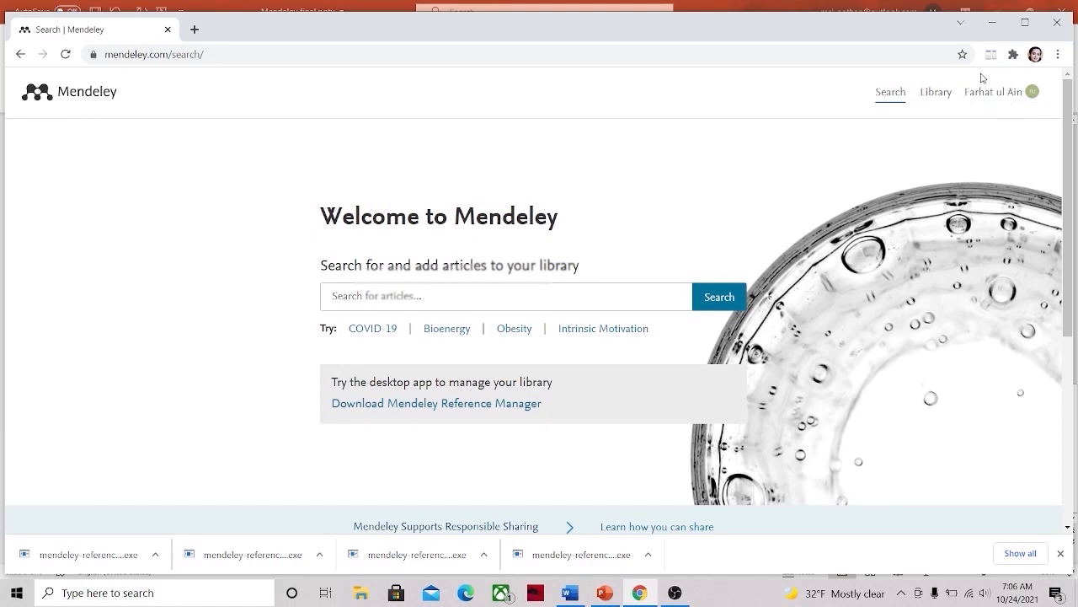
- Run the downloaded installer, install Mendeley Reference Manager for anyone who uses this computer, and finish setup with the program set to run
{"action": "left_click", "coordinate": [992, 24]}
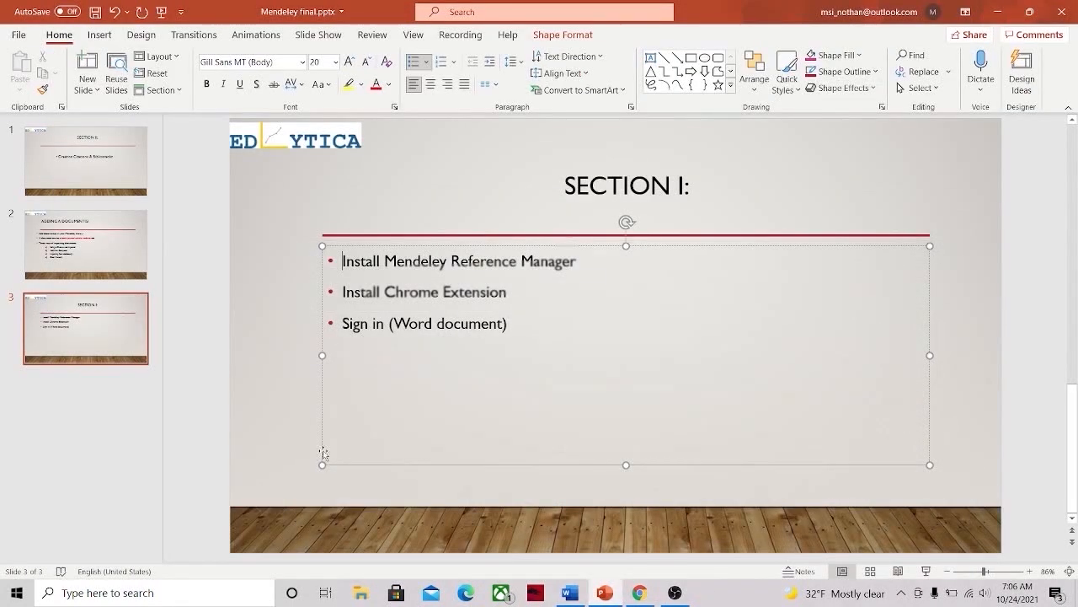
{"action": "left_click", "coordinate": [628, 598]}
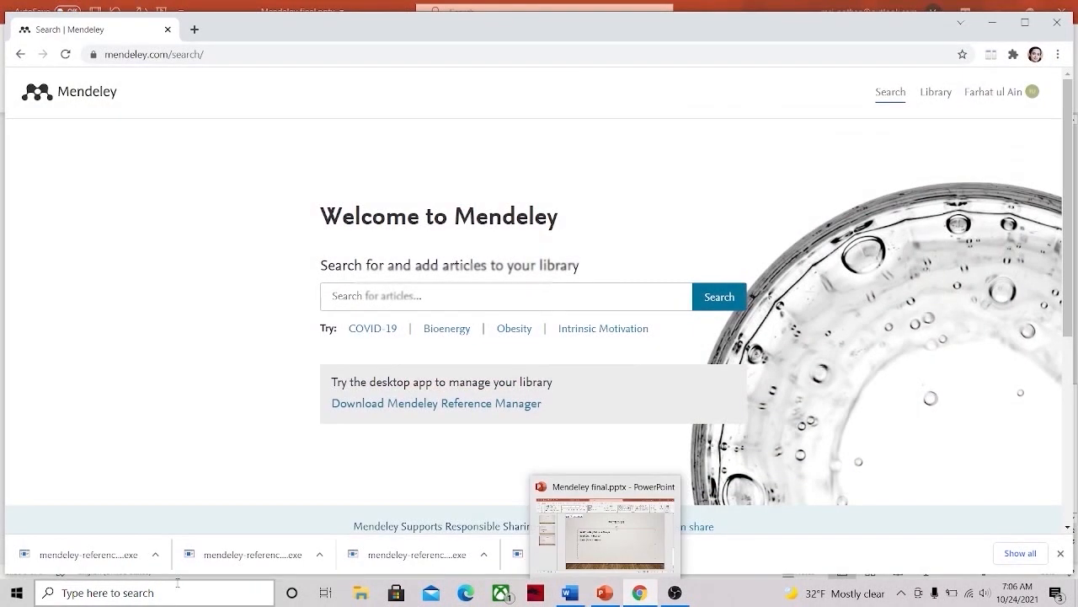
{"action": "left_click", "coordinate": [101, 555]}
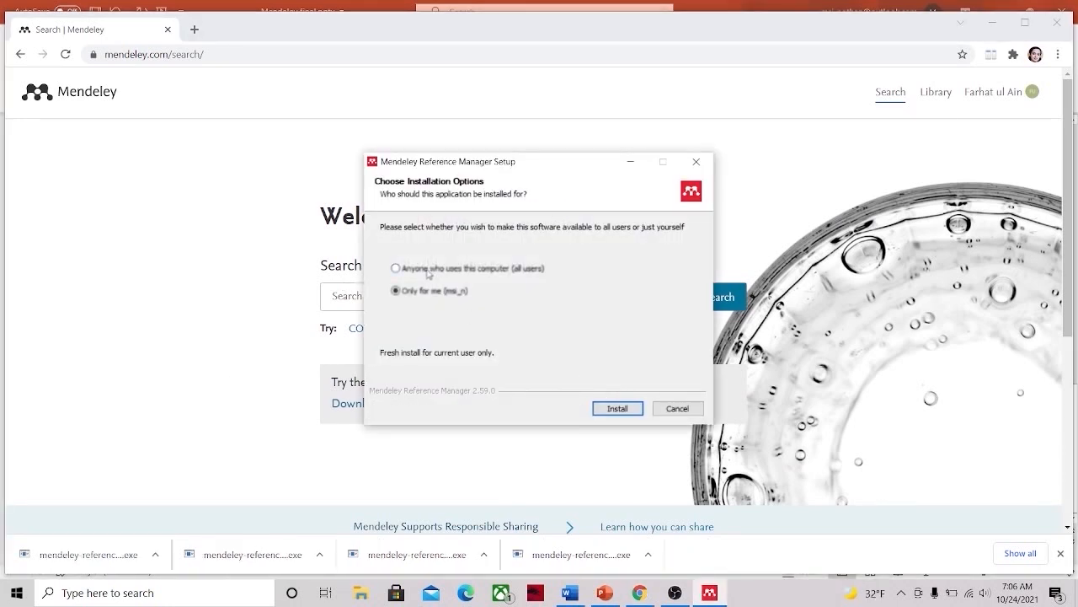
{"action": "left_click", "coordinate": [431, 270]}
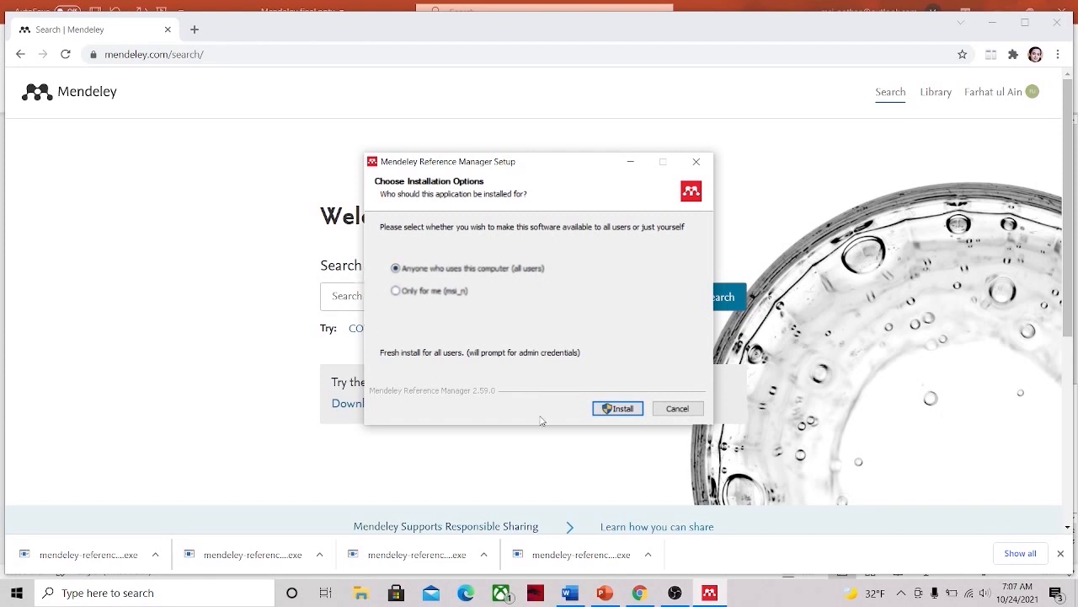
{"action": "left_click", "coordinate": [615, 408]}
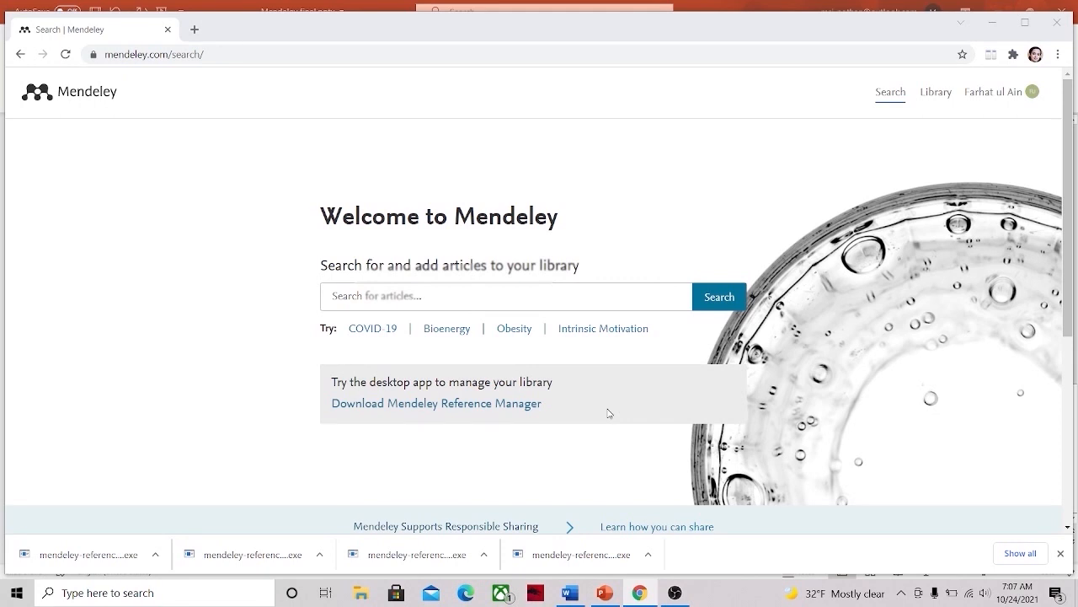
{"action": "left_click", "coordinate": [455, 402]}
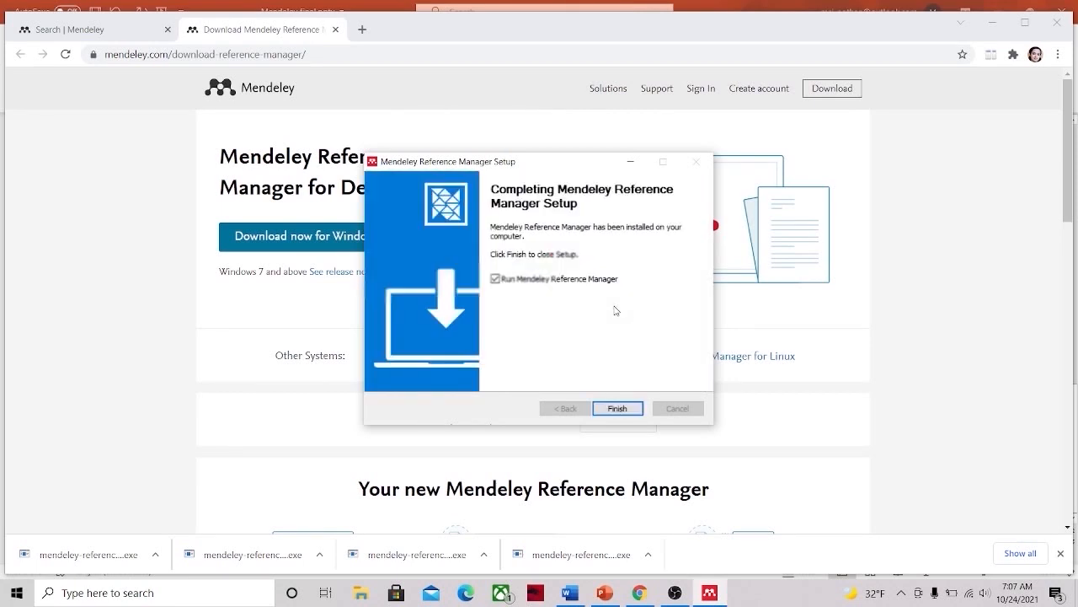
{"action": "left_click", "coordinate": [618, 412]}
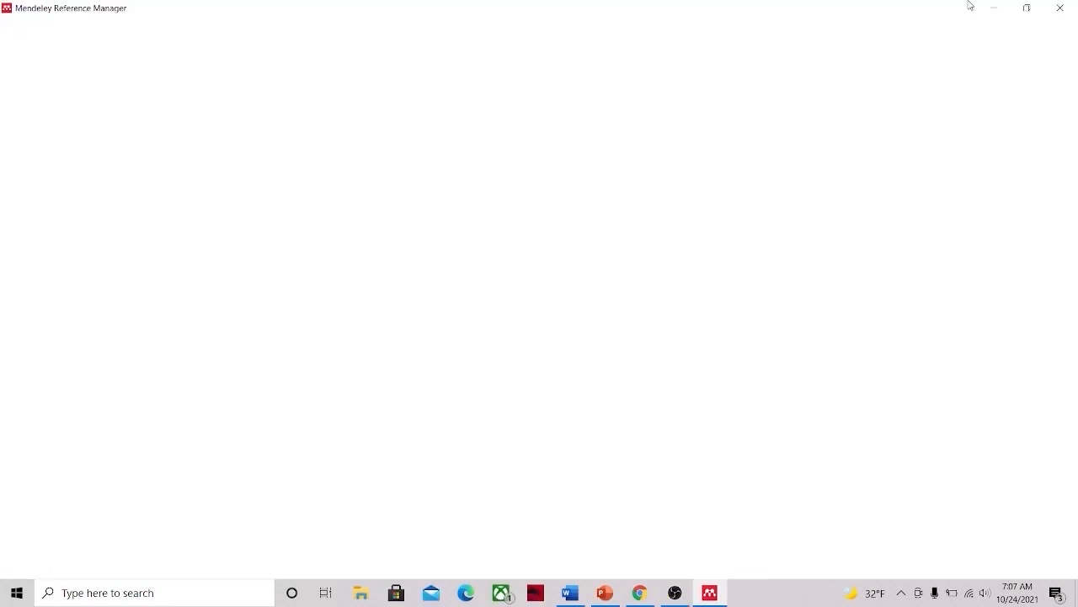
- Close Mendeley Reference Manager, reopen it from its desktop shortcut, and look through the All References list
{"action": "left_click", "coordinate": [987, 13]}
{"action": "left_click", "coordinate": [990, 16]}
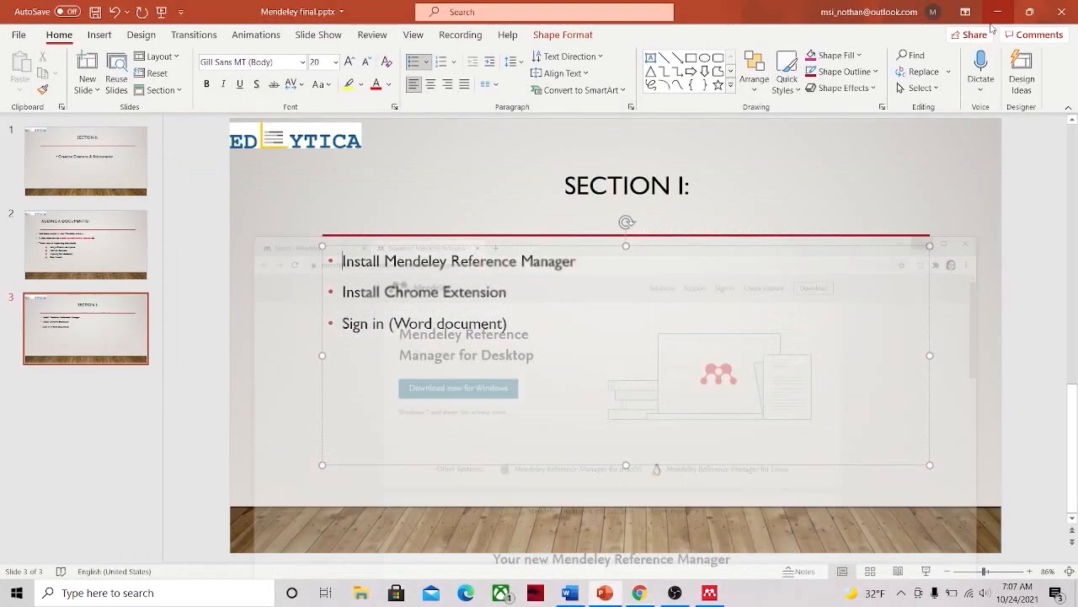
{"action": "left_click", "coordinate": [996, 10]}
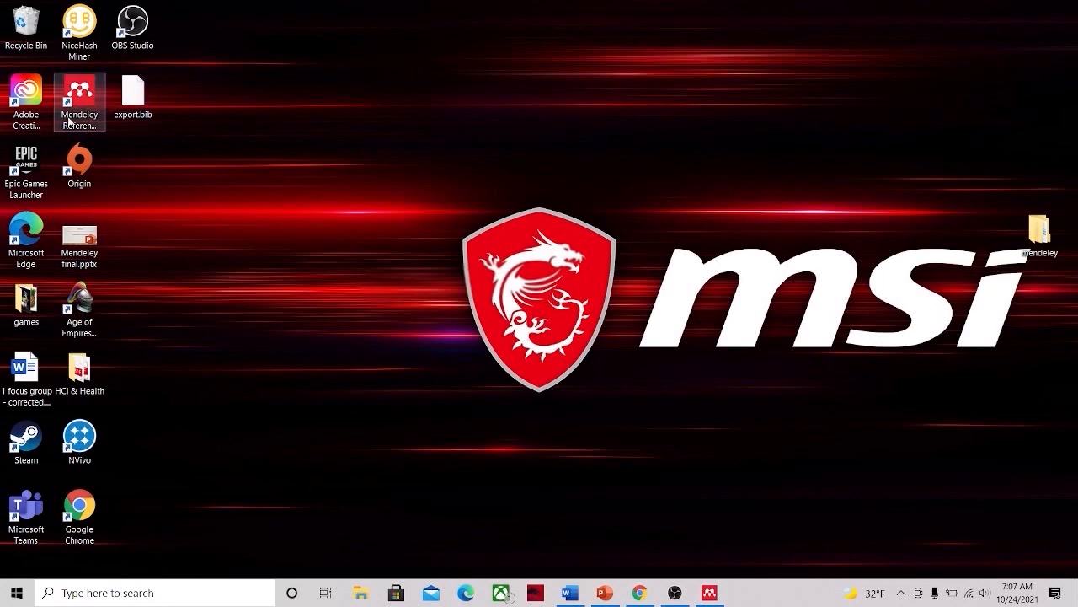
{"action": "left_click", "coordinate": [709, 597]}
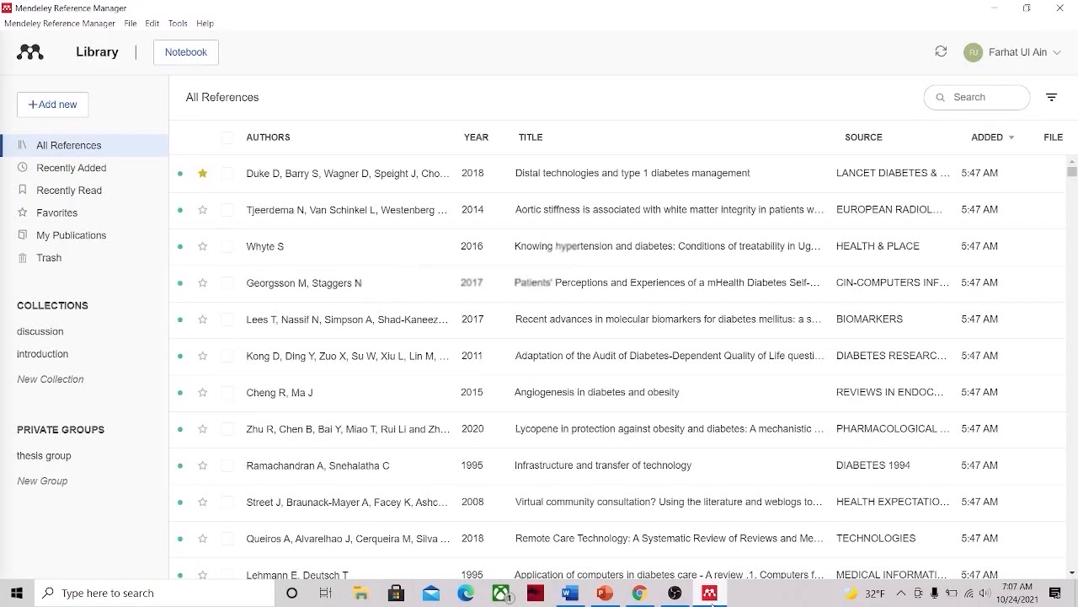
{"action": "left_click", "coordinate": [1060, 7]}
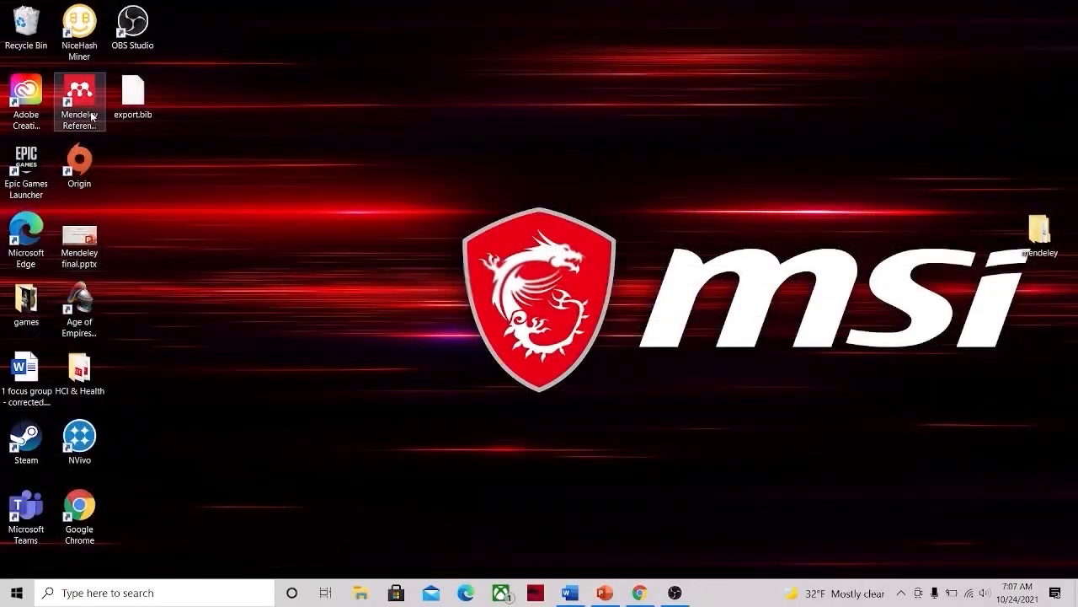
{"action": "double_click", "coordinate": [93, 116]}
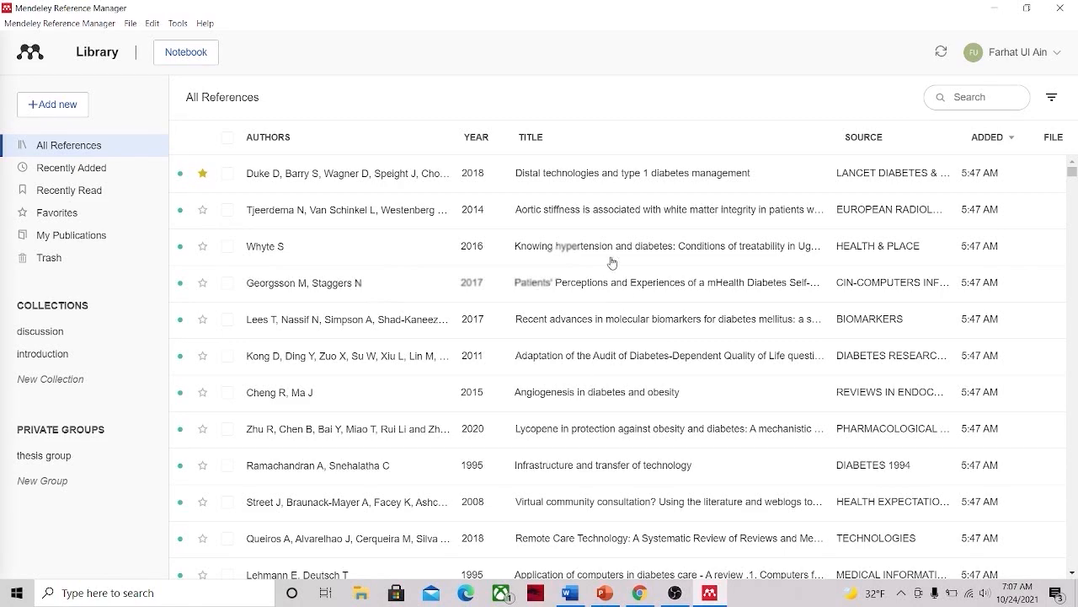
{"action": "scroll", "coordinate": [475, 446], "scroll_direction": "down", "scroll_amount": 3}
{"action": "scroll", "coordinate": [474, 446], "scroll_direction": "up", "scroll_amount": 3}
- Switch to Word and sign in to Mendeley Cite by entering the account password
{"action": "left_click", "coordinate": [573, 593]}
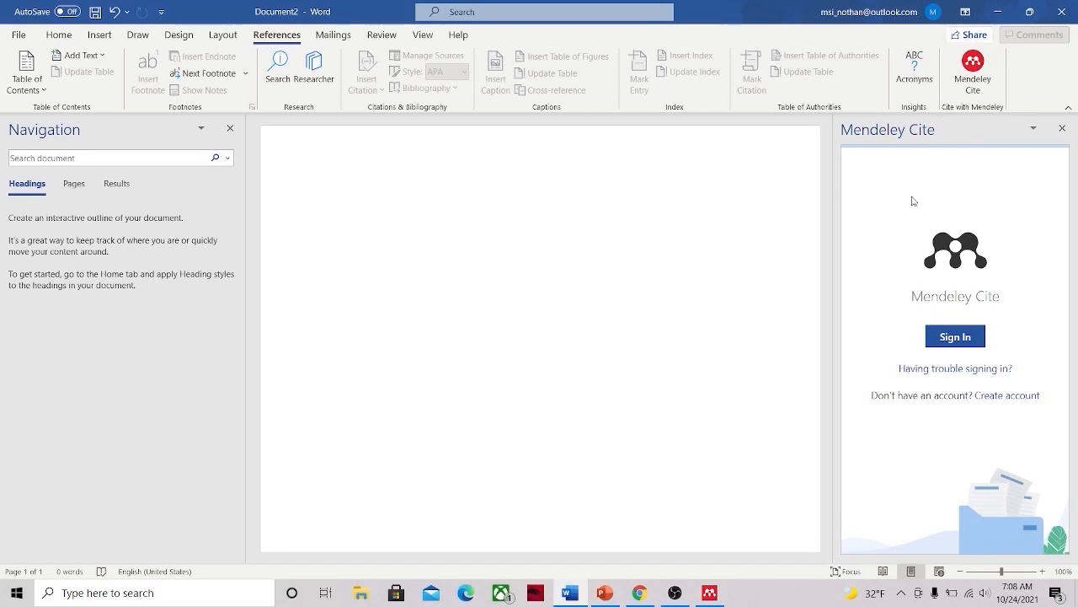
{"action": "left_click", "coordinate": [942, 339]}
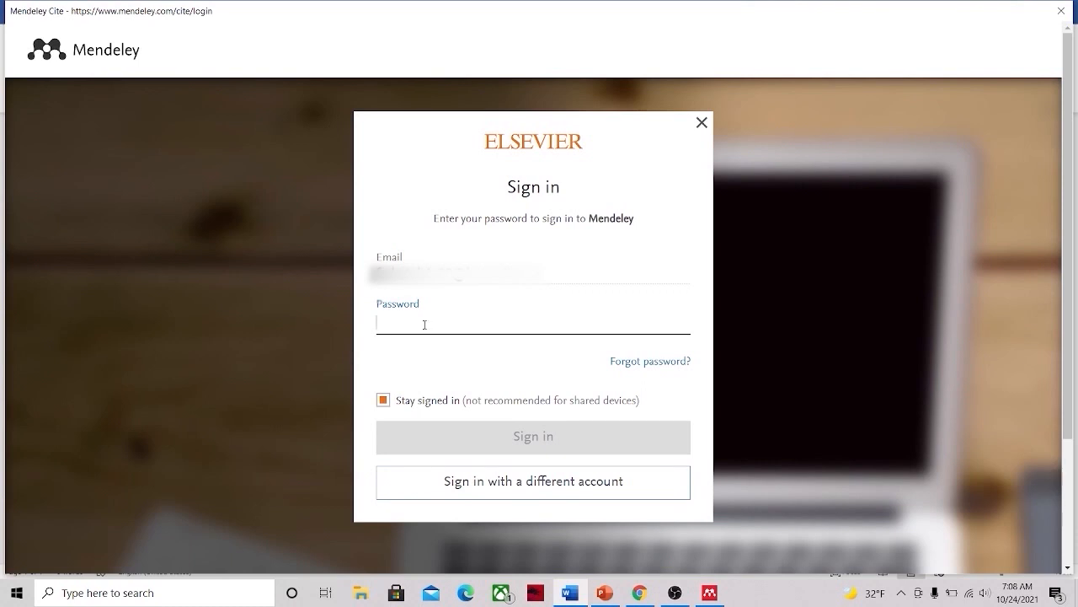
{"action": "type", "text": "•"}
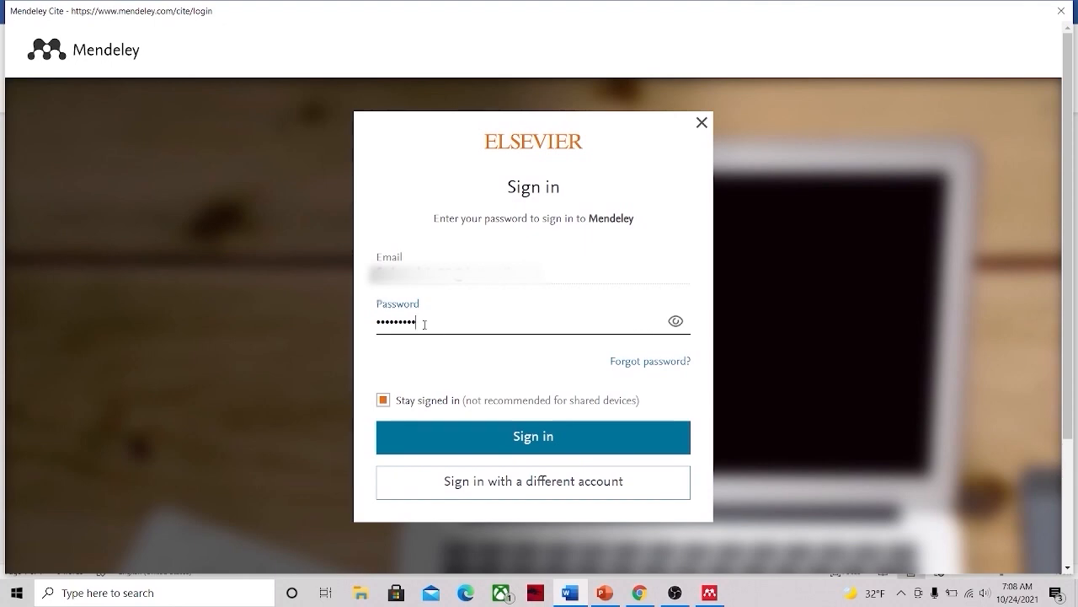
{"action": "left_click", "coordinate": [533, 437]}
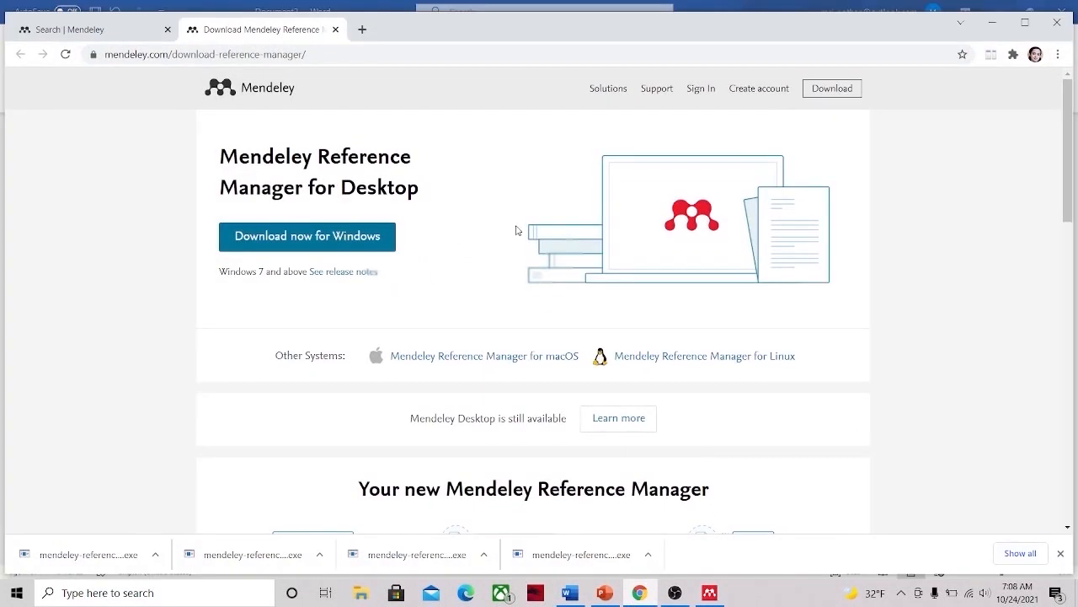
- Switch to Chrome, search Google for "chrome extensions" and open the Chrome Web Store
{"action": "left_click", "coordinate": [319, 53]}
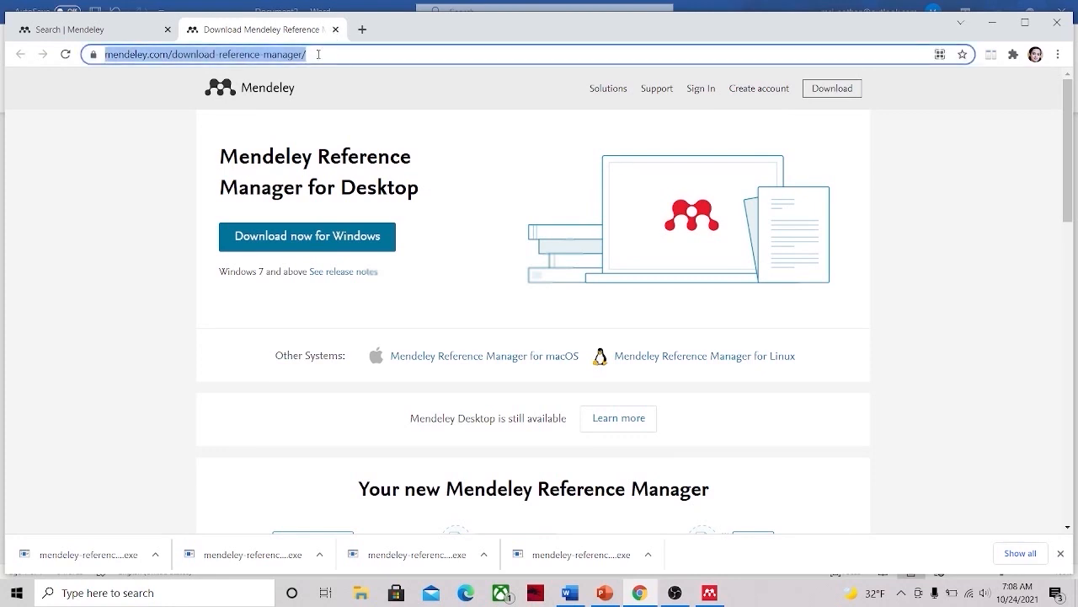
{"action": "type", "text": "chrome"}
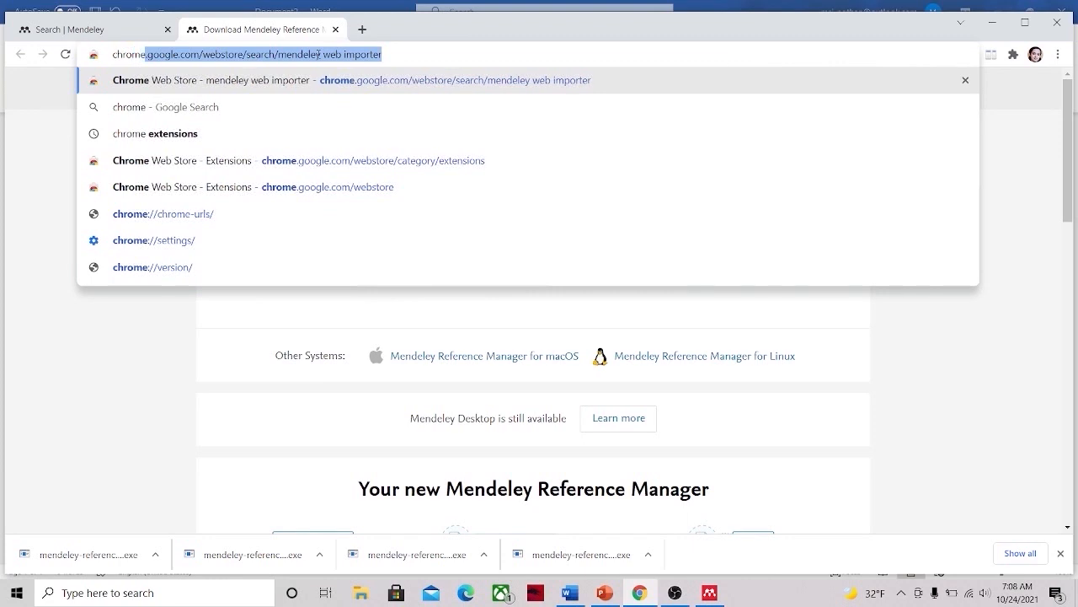
{"action": "left_click", "coordinate": [260, 135]}
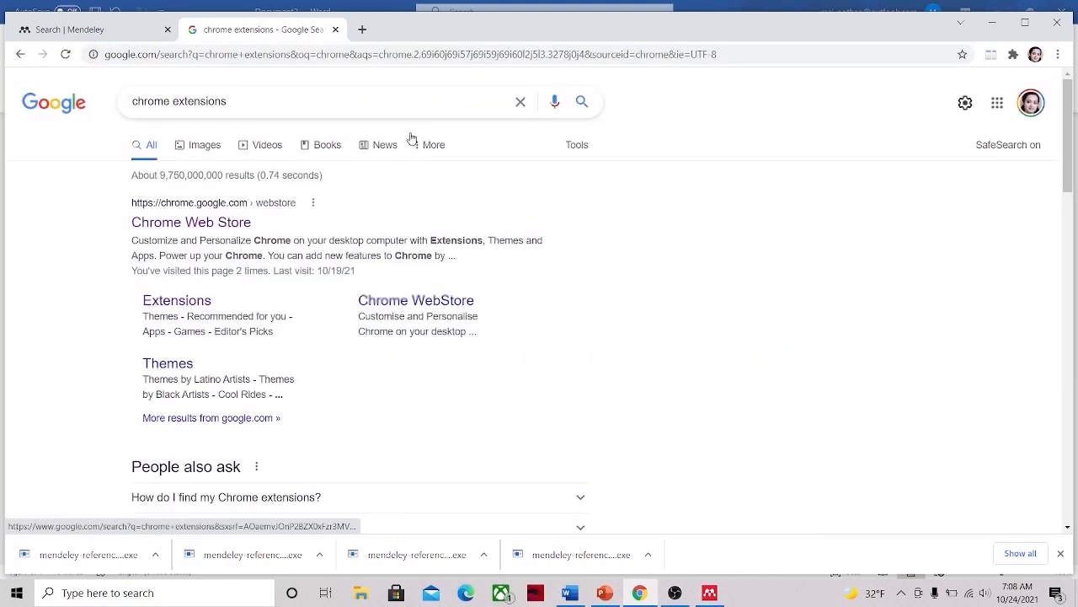
{"action": "left_click", "coordinate": [200, 224]}
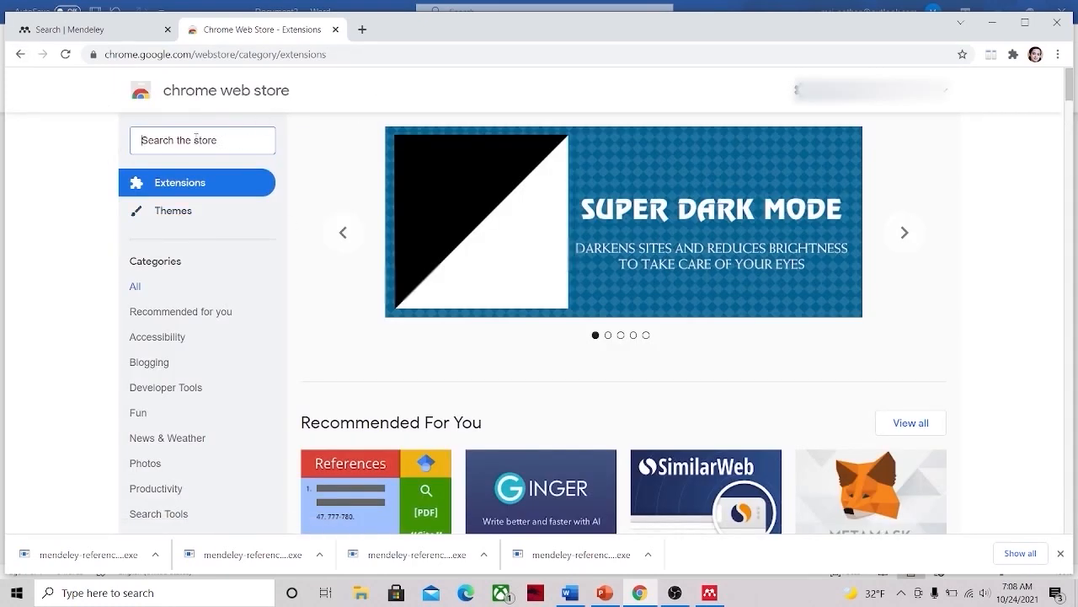
{"action": "left_click", "coordinate": [19, 54]}
{"action": "left_click", "coordinate": [21, 56]}
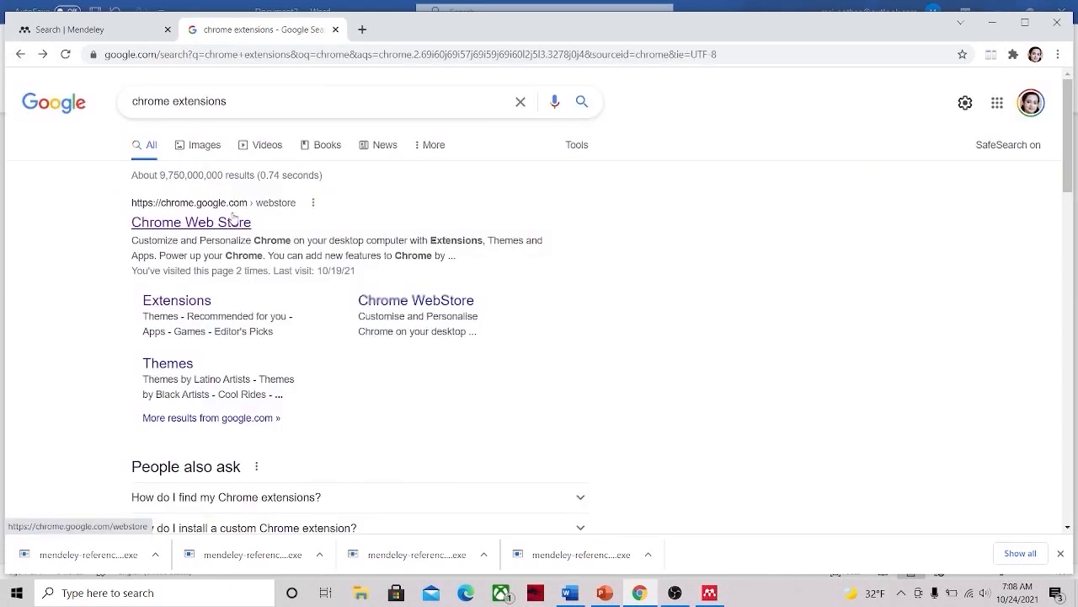
{"action": "left_click", "coordinate": [214, 224]}
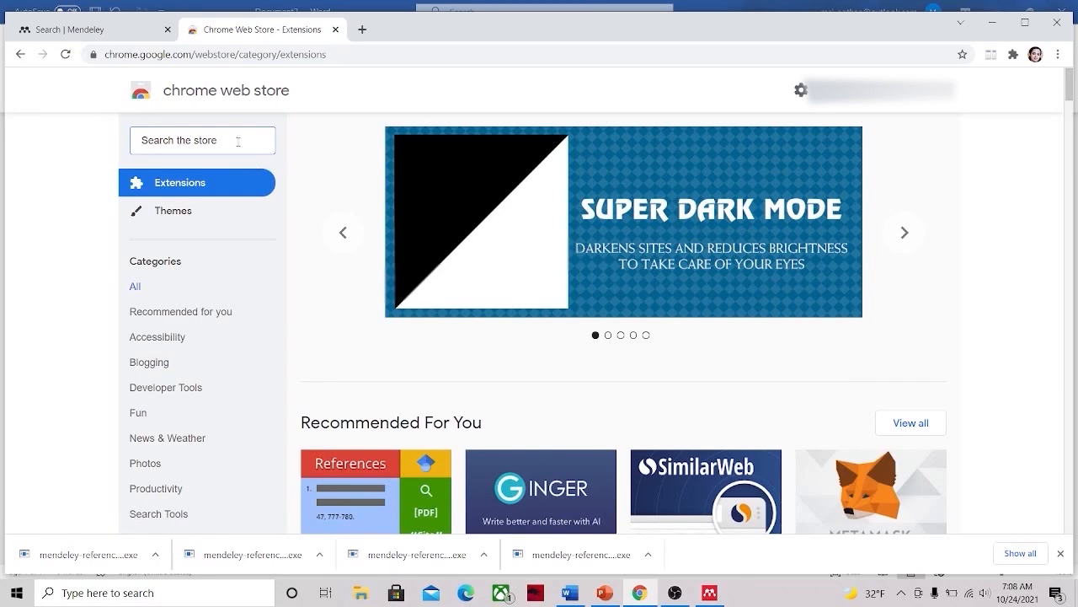
- Search the store for "mendeley web importer" and open the Mendeley Web Importer extension's page
{"action": "left_click", "coordinate": [235, 140]}
{"action": "type", "text": "mende"}
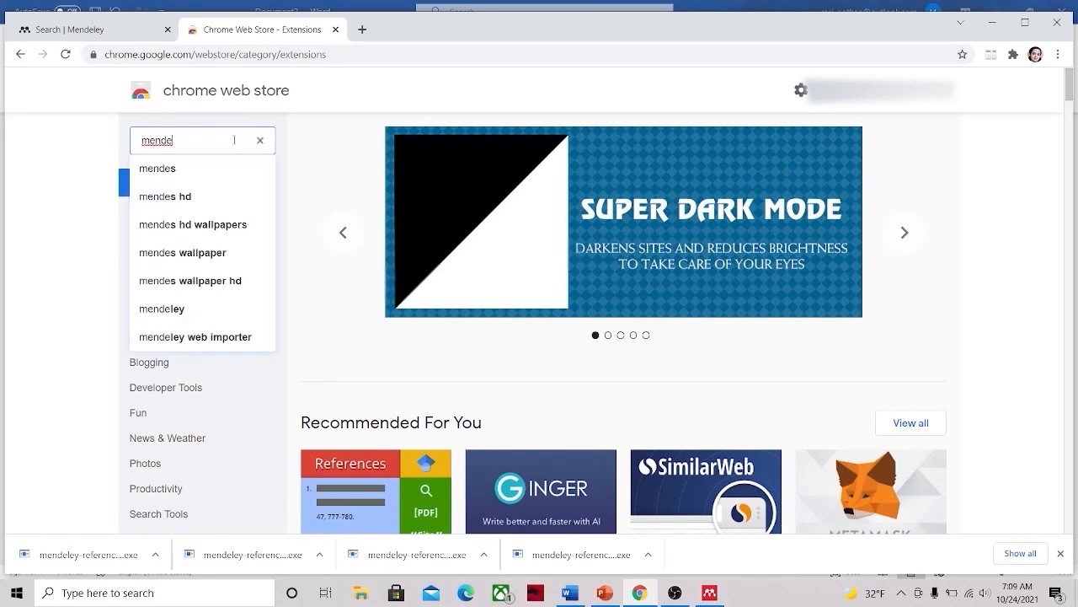
{"action": "left_click", "coordinate": [226, 336]}
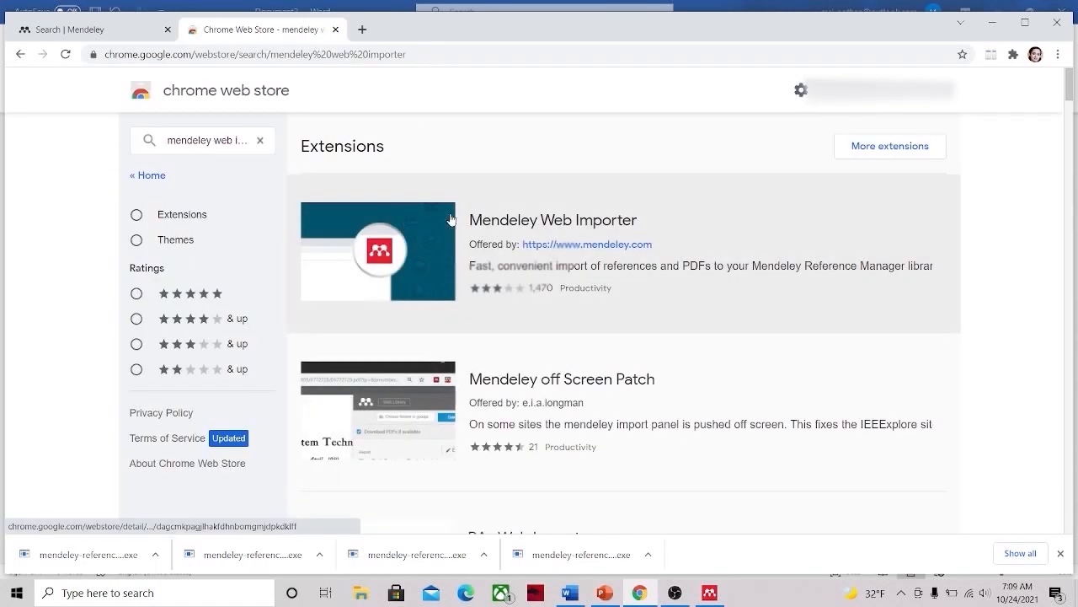
{"action": "left_click", "coordinate": [568, 221]}
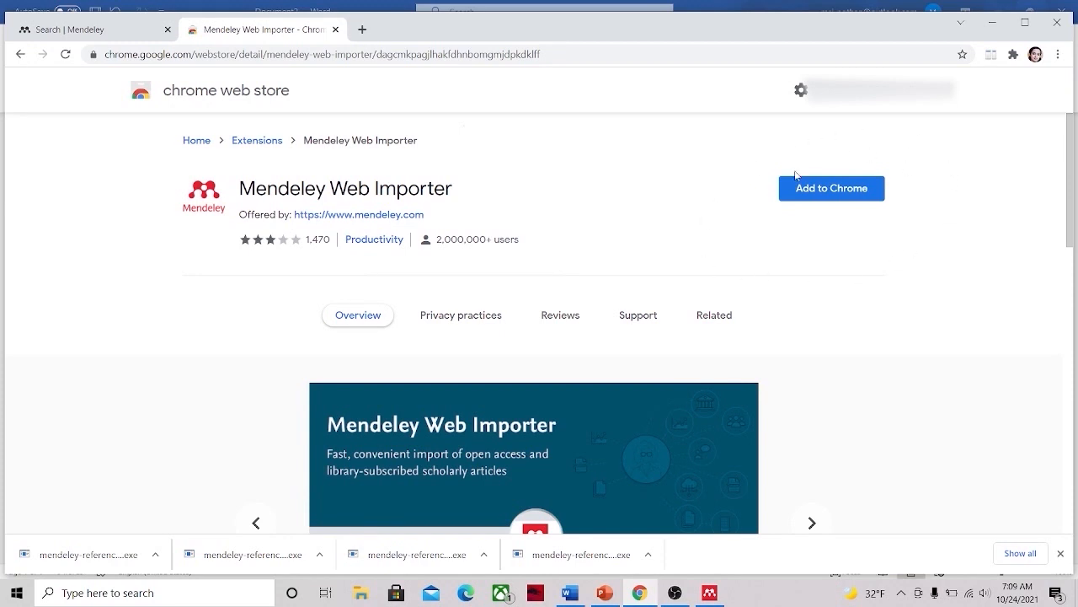
- Add the Mendeley Web Importer extension to Chrome and open the list of installed extensions
{"action": "left_click", "coordinate": [821, 194]}
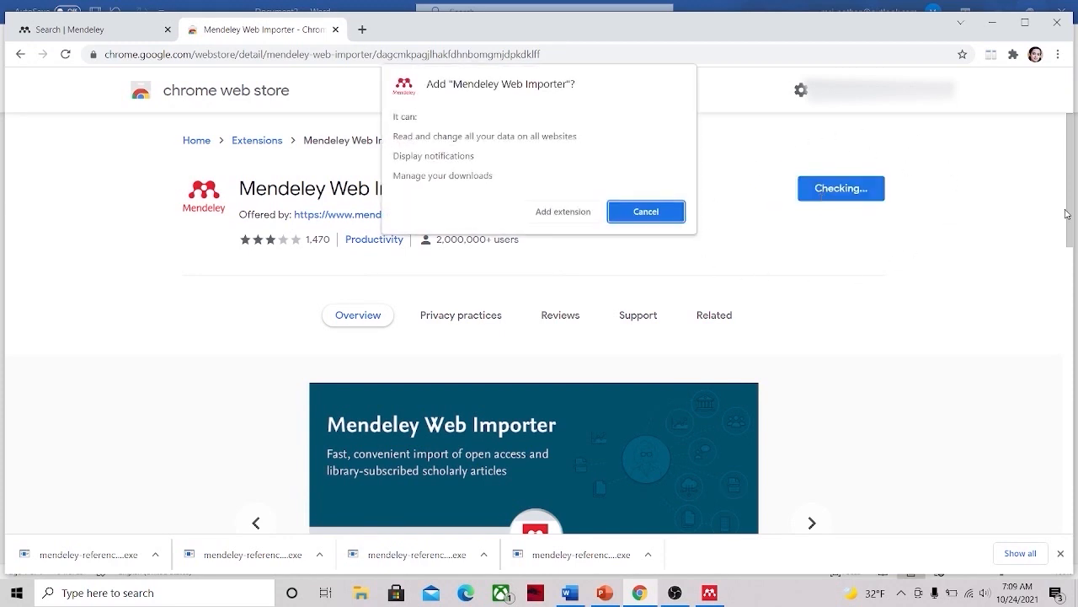
{"action": "left_click", "coordinate": [568, 213]}
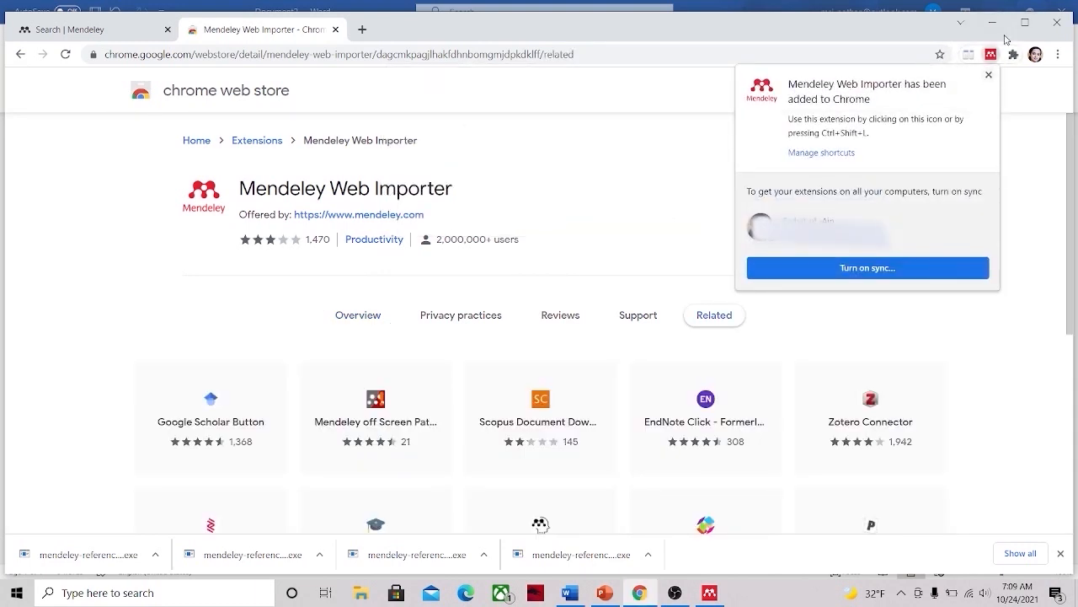
{"action": "left_click", "coordinate": [988, 76]}
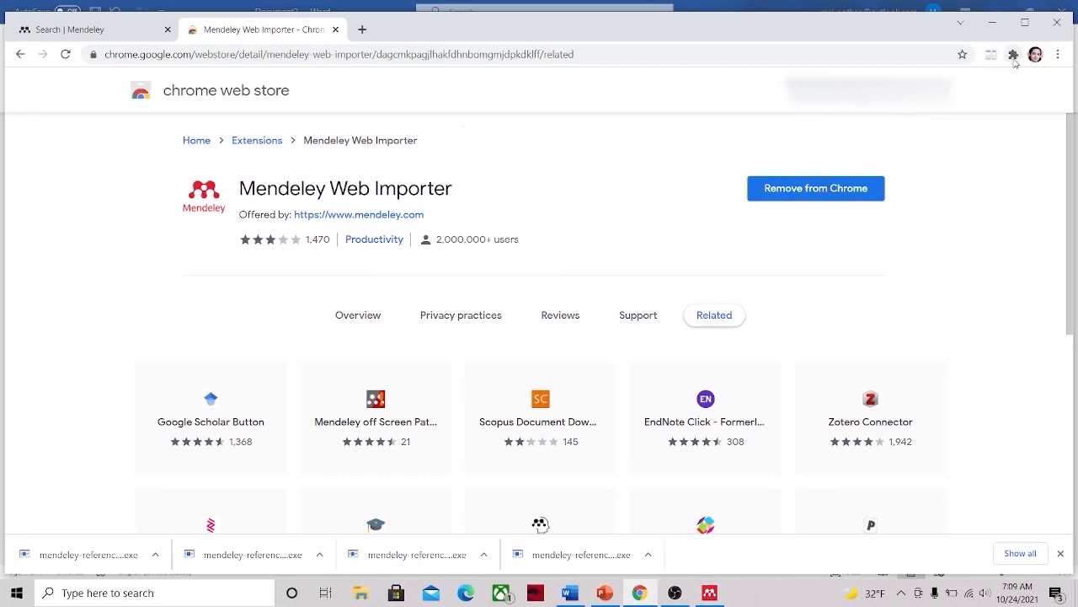
{"action": "left_click", "coordinate": [1013, 56]}
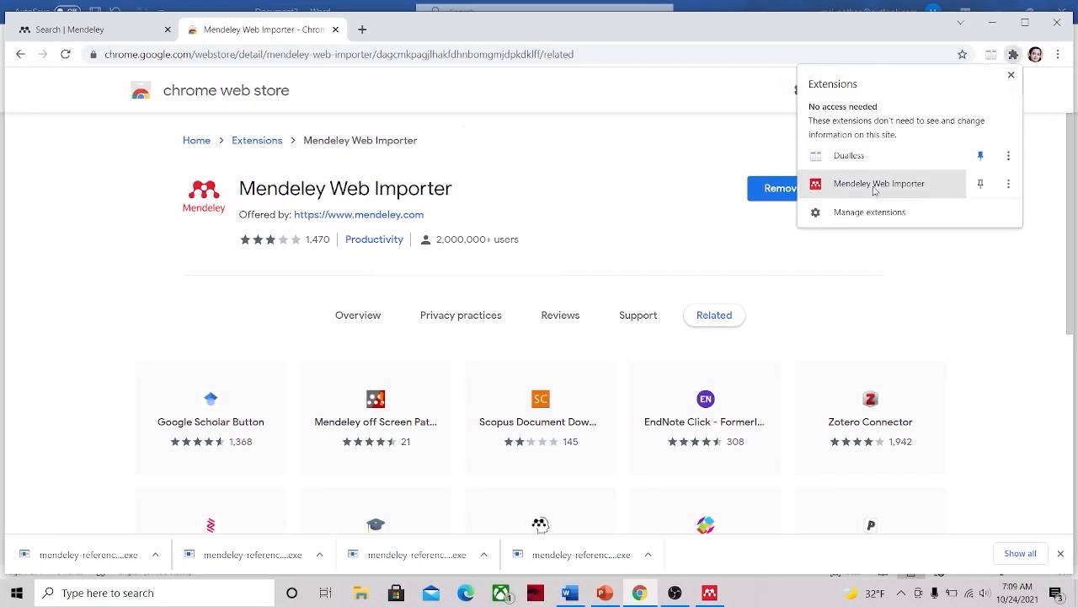
- Pin the Mendeley Web Importer extension in Chrome and close the list of installed extensions
{"action": "left_click", "coordinate": [981, 183]}
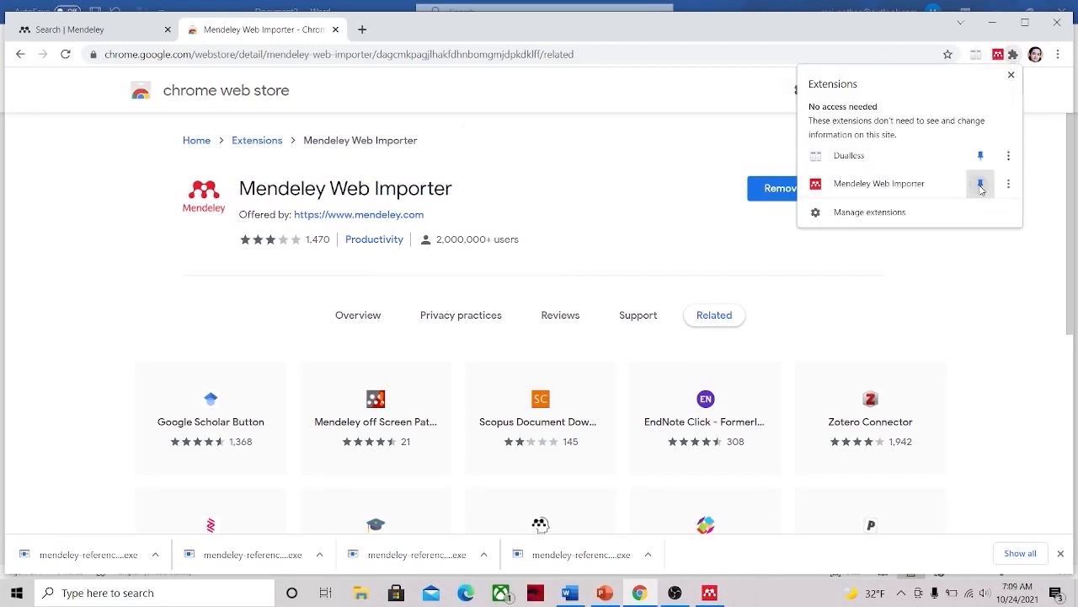
{"action": "left_click", "coordinate": [1012, 75]}
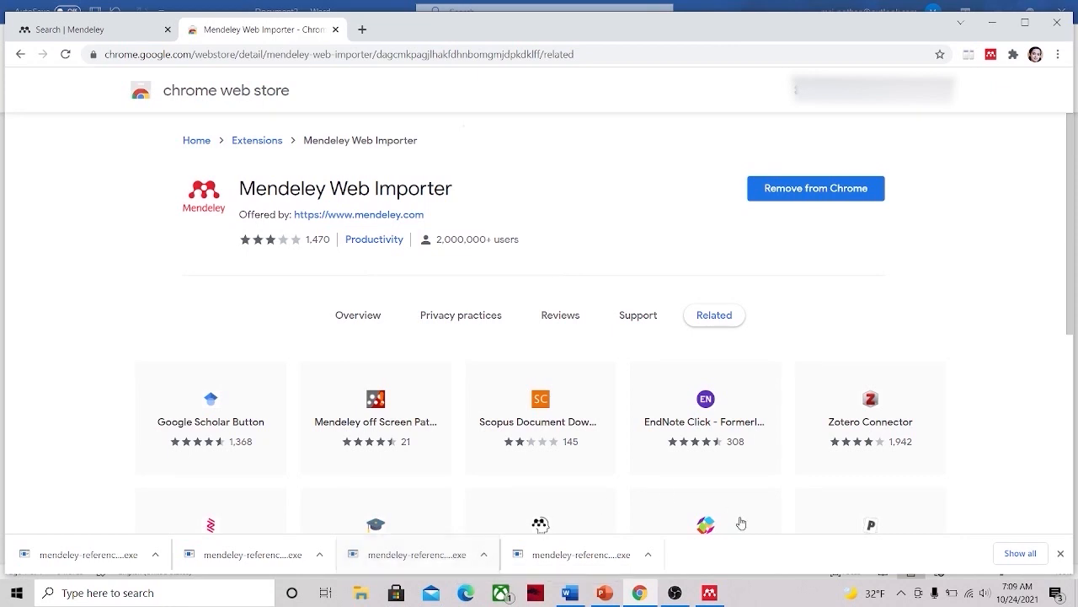
- View Mendeley Cite in Word and the Mendeley Reference Manager window, and return to Chrome
{"action": "left_click", "coordinate": [569, 593]}
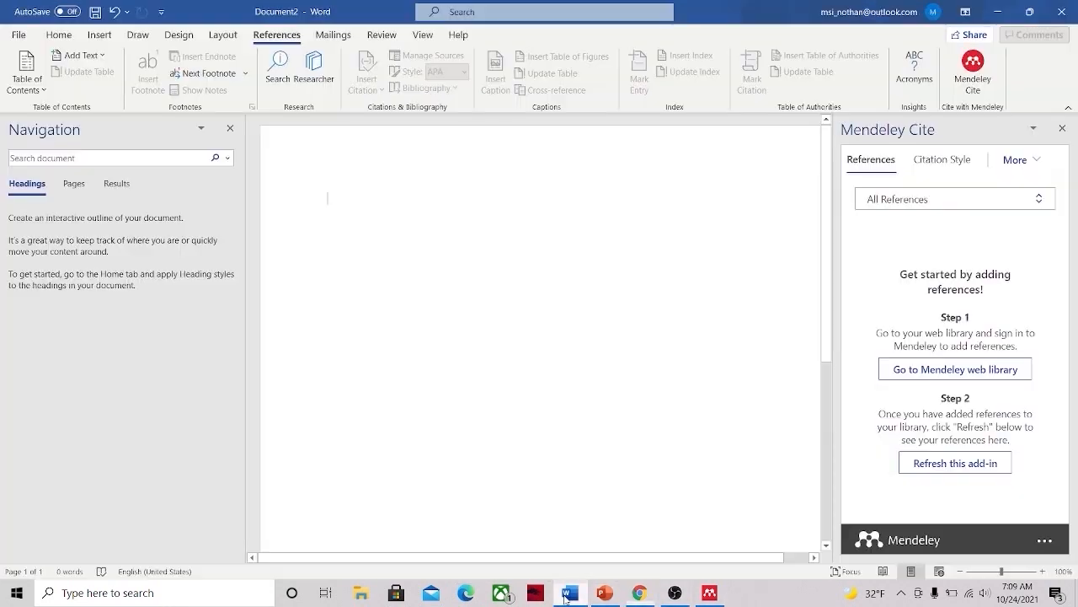
{"action": "left_click", "coordinate": [712, 595]}
{"action": "left_click", "coordinate": [712, 594]}
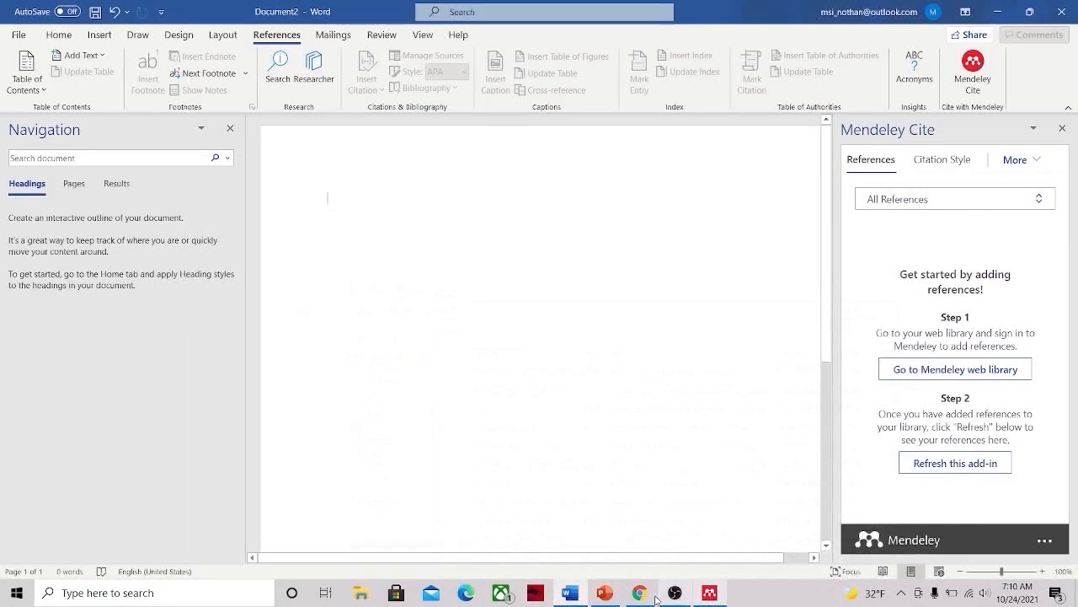
{"action": "left_click", "coordinate": [640, 595]}
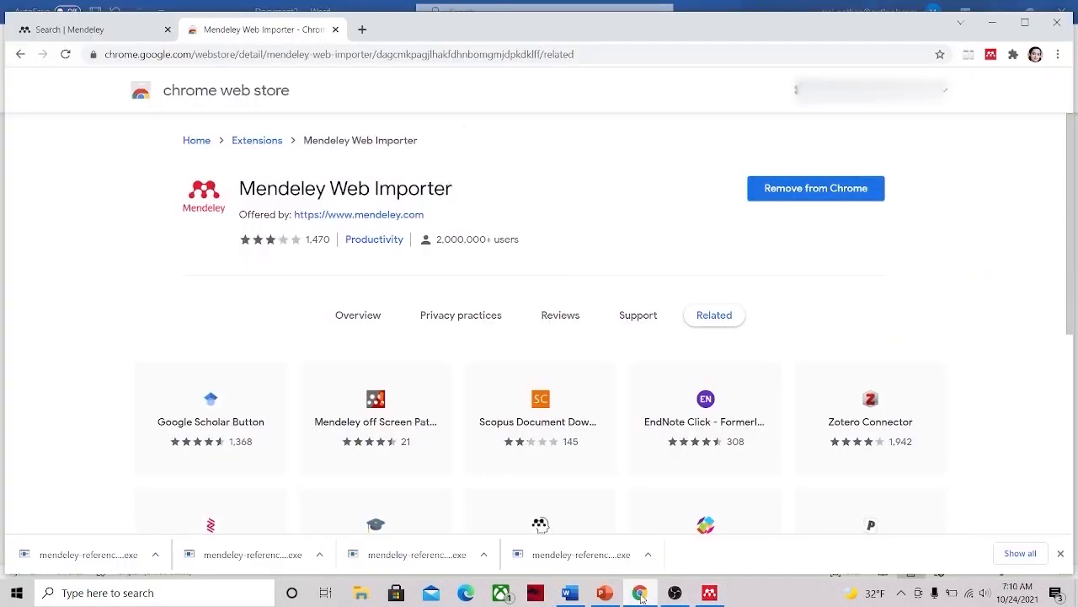
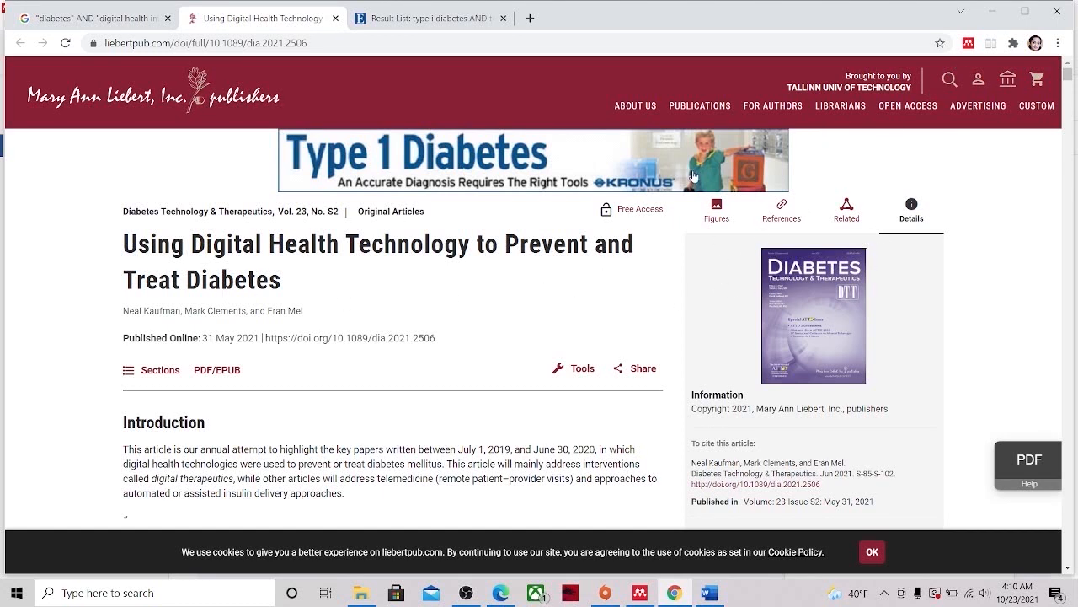
- Sign in to Mendeley Web Importer from the article page with the saved credentials, and decline moving the password to the Google Account
{"action": "left_click", "coordinate": [968, 42]}
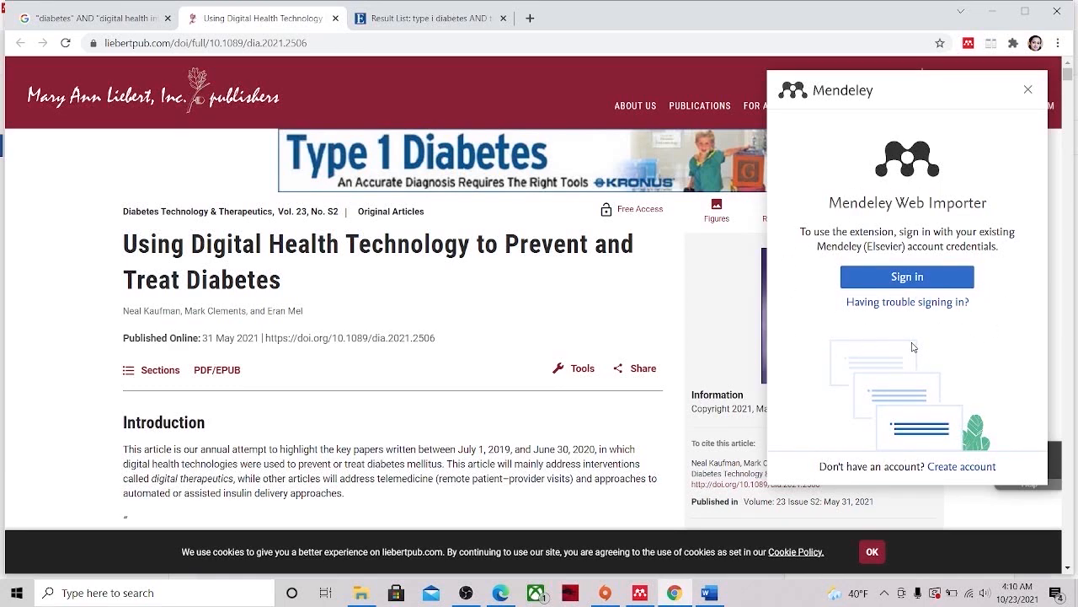
{"action": "left_click", "coordinate": [868, 286]}
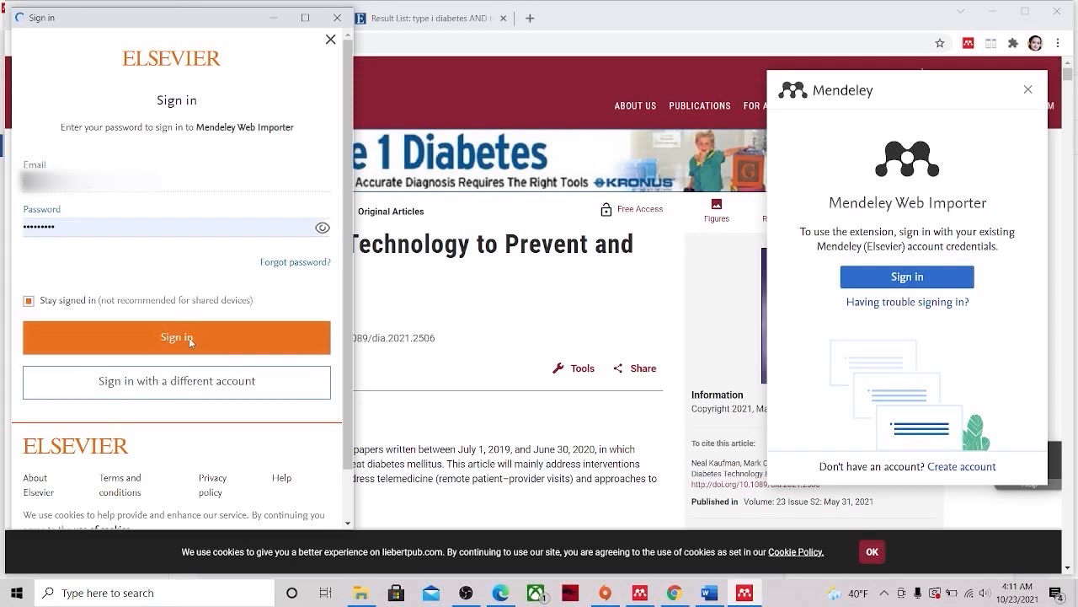
{"action": "left_click", "coordinate": [188, 338]}
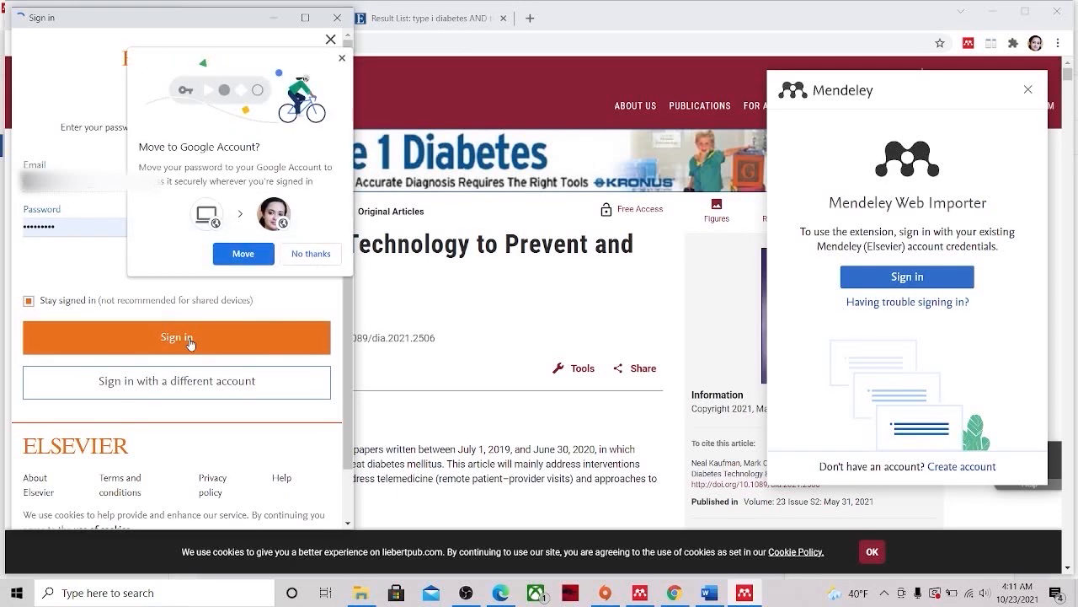
{"action": "left_click", "coordinate": [312, 254]}
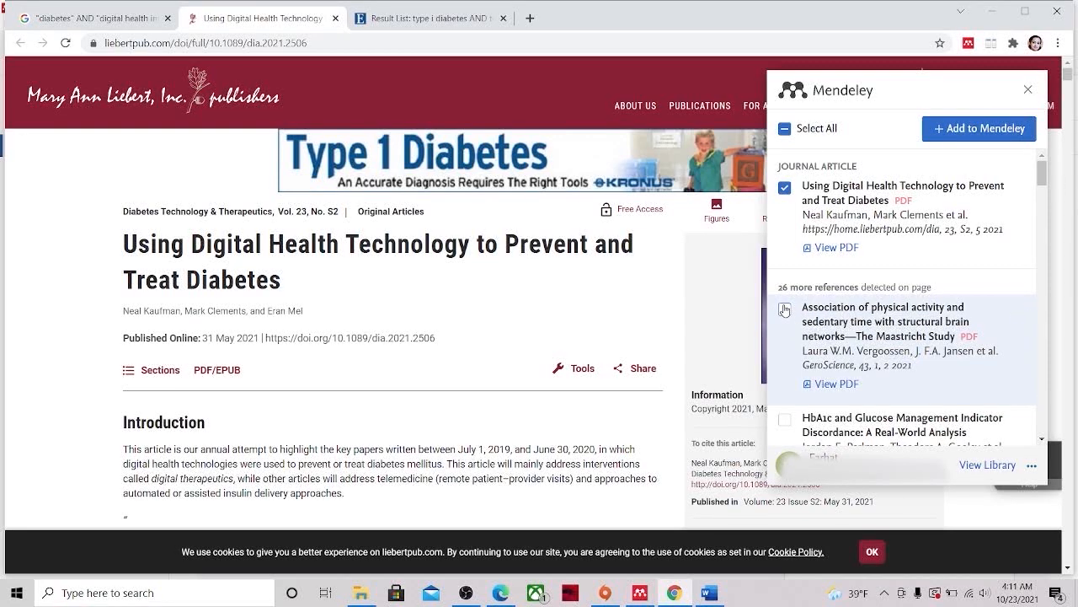
- Add only the article "Using Digital Health Technology to Prevent and Treat Diabetes" to Mendeley, with no other detected references selected
{"action": "left_click", "coordinate": [786, 312]}
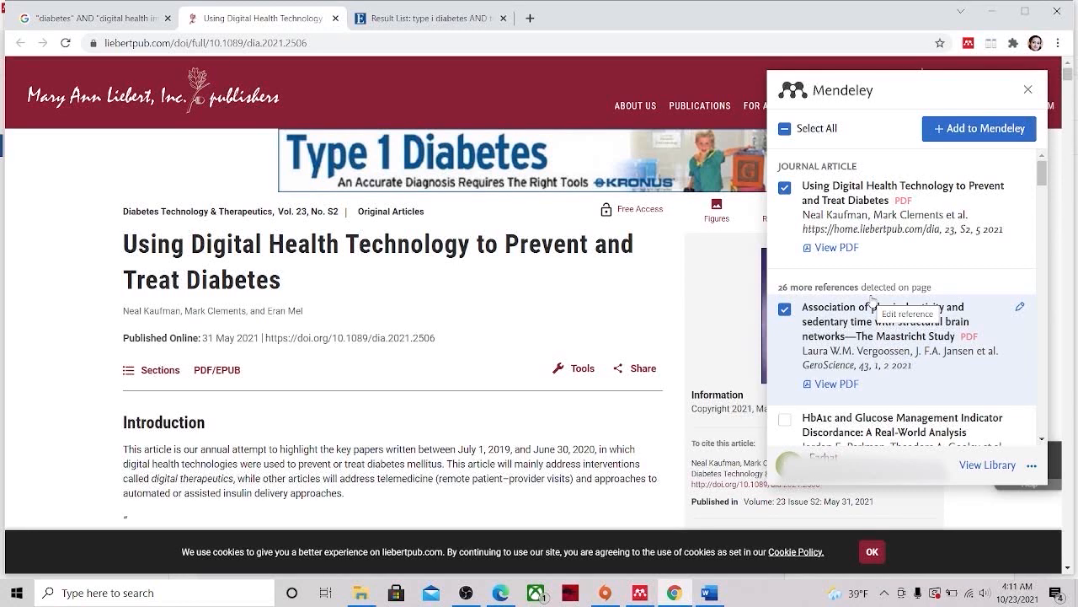
{"action": "left_click", "coordinate": [785, 311]}
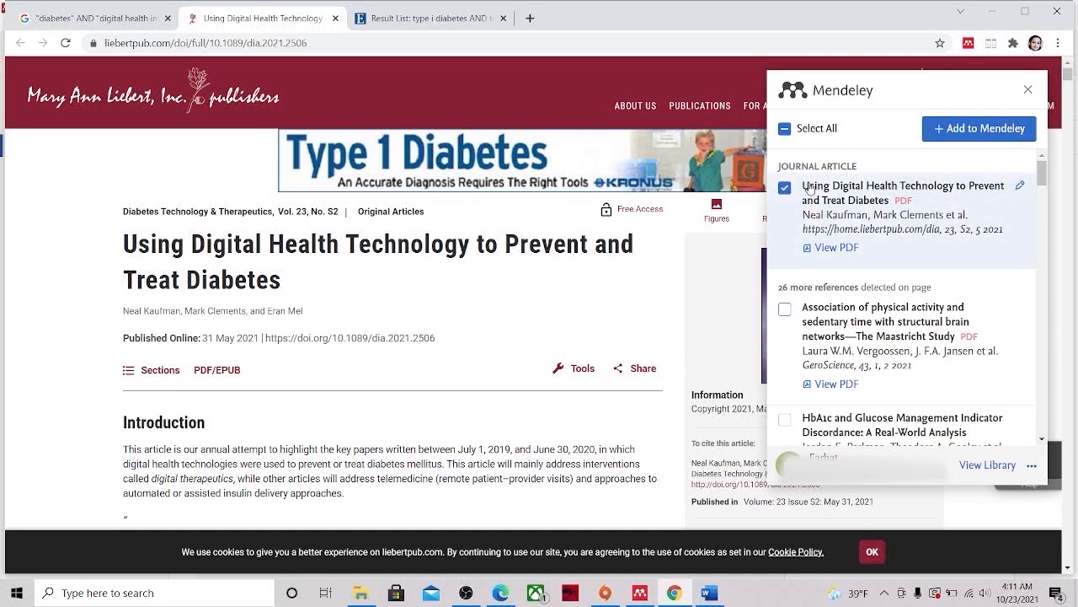
{"action": "left_click", "coordinate": [997, 129]}
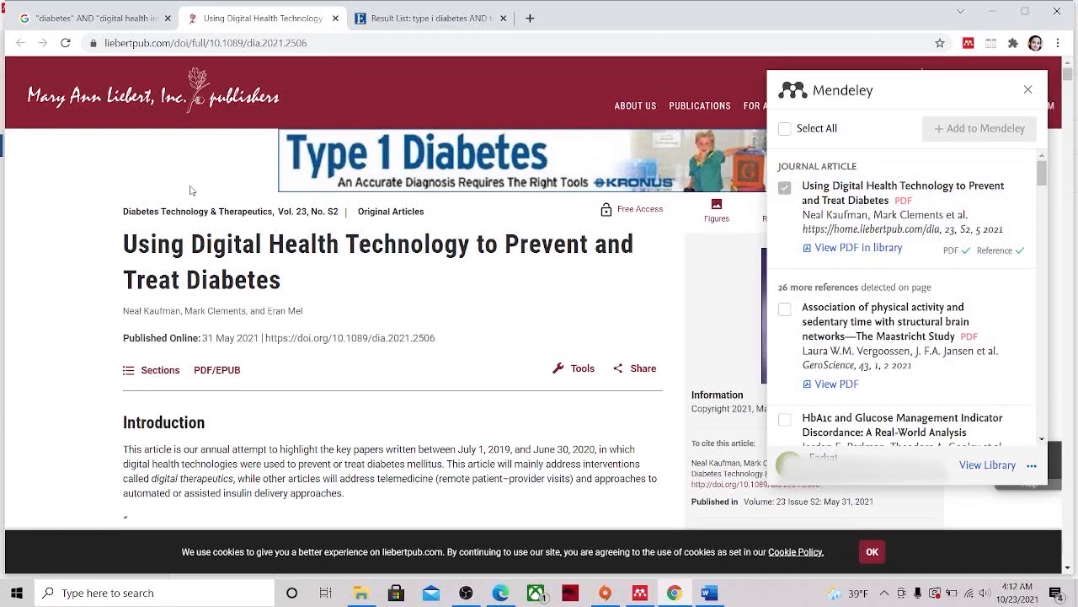
- Add the PubMed article "Digital Health Interventions for Diabetes: Everything to Gain and Nothing to Lose" to Mendeley, and switch to Mendeley Reference Manager
{"action": "left_click", "coordinate": [93, 18]}
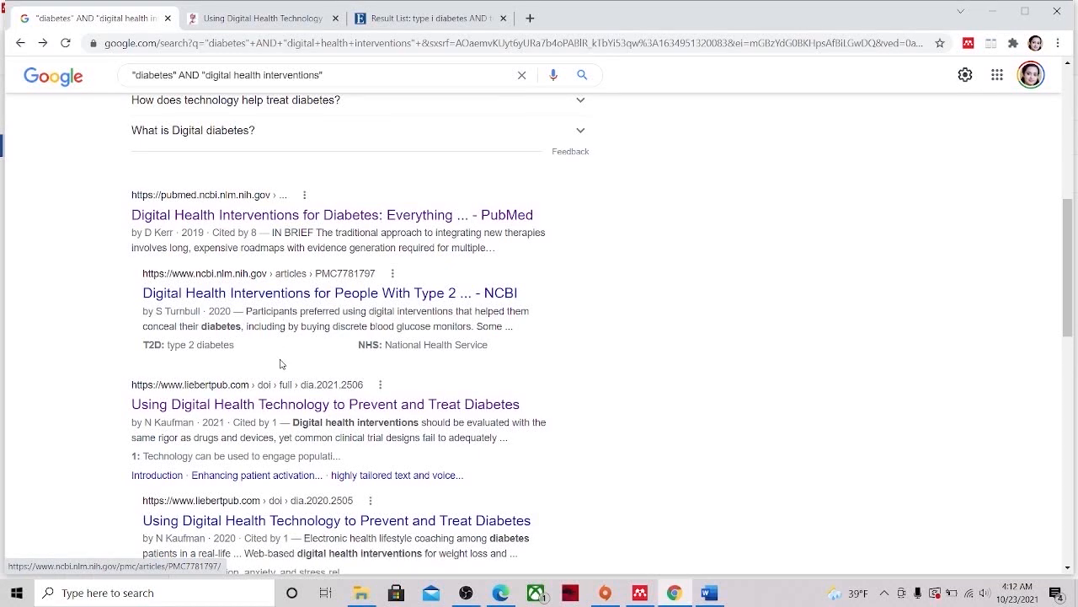
{"action": "left_click", "coordinate": [401, 216]}
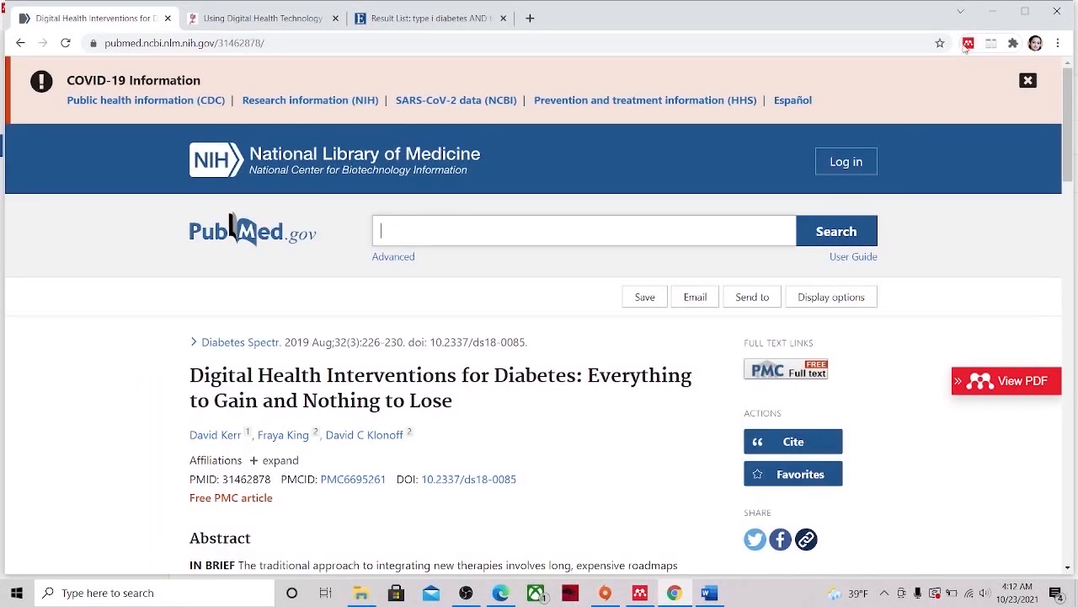
{"action": "left_click", "coordinate": [968, 43]}
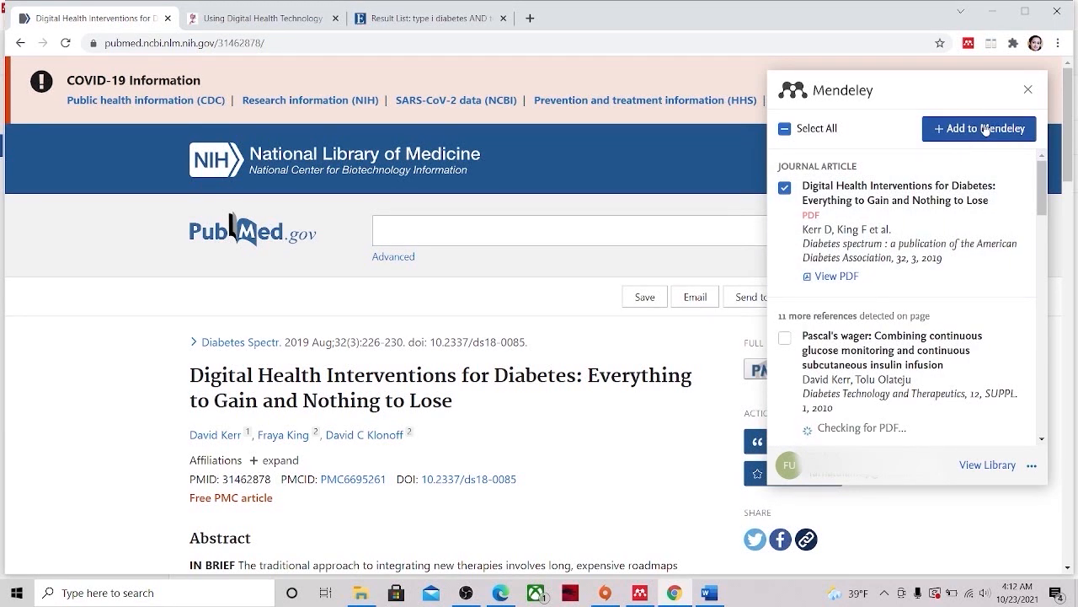
{"action": "left_click", "coordinate": [986, 129]}
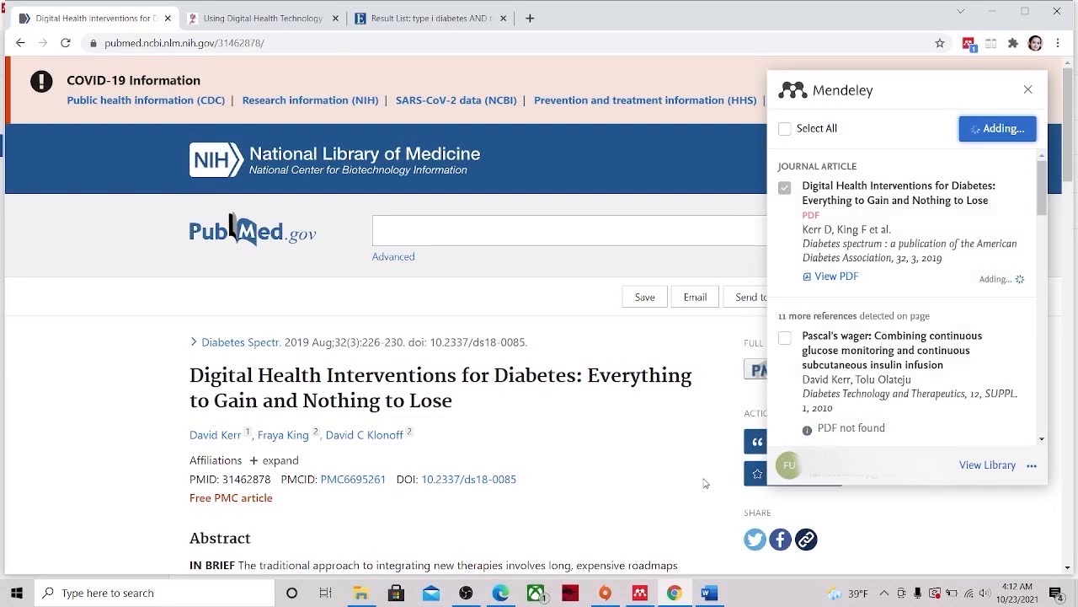
{"action": "mouse_move", "coordinate": [641, 593]}
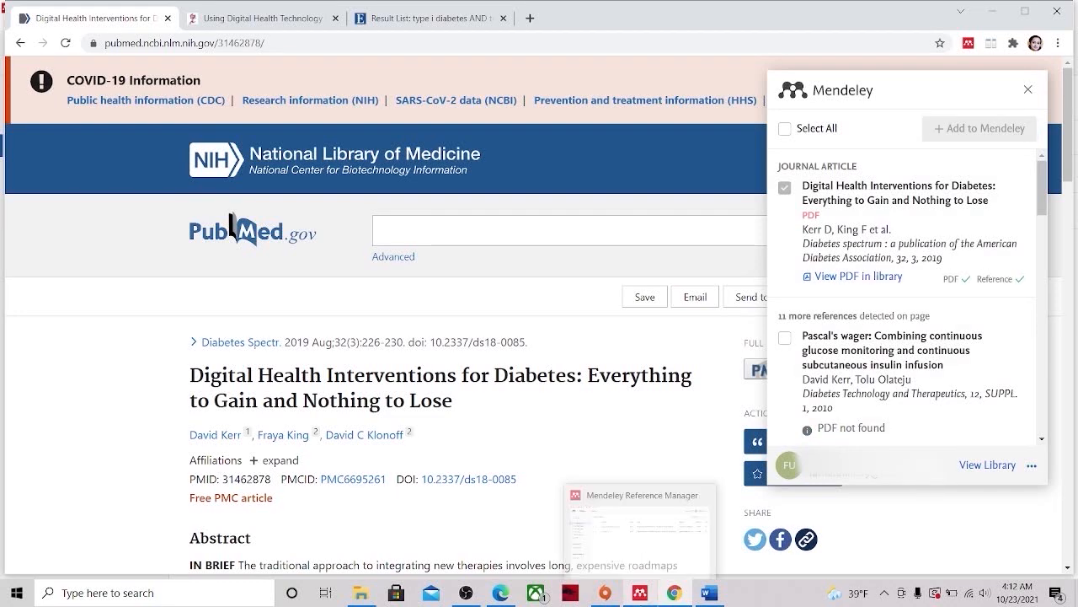
{"action": "left_click", "coordinate": [639, 527]}
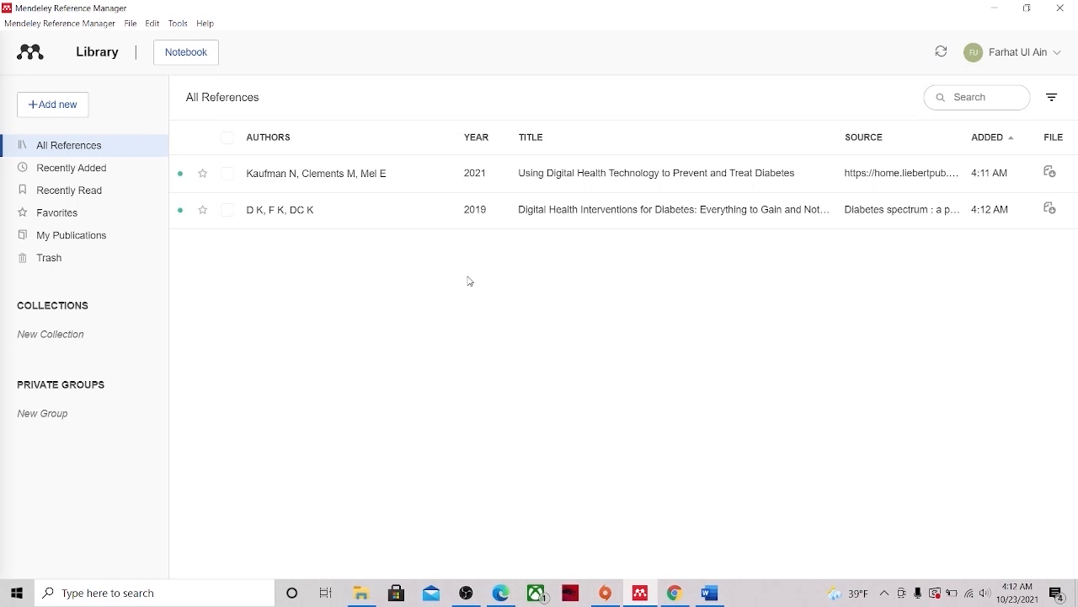
- Review the options for adding new references, including files from the computer and the library import formats
{"action": "left_click", "coordinate": [67, 114]}
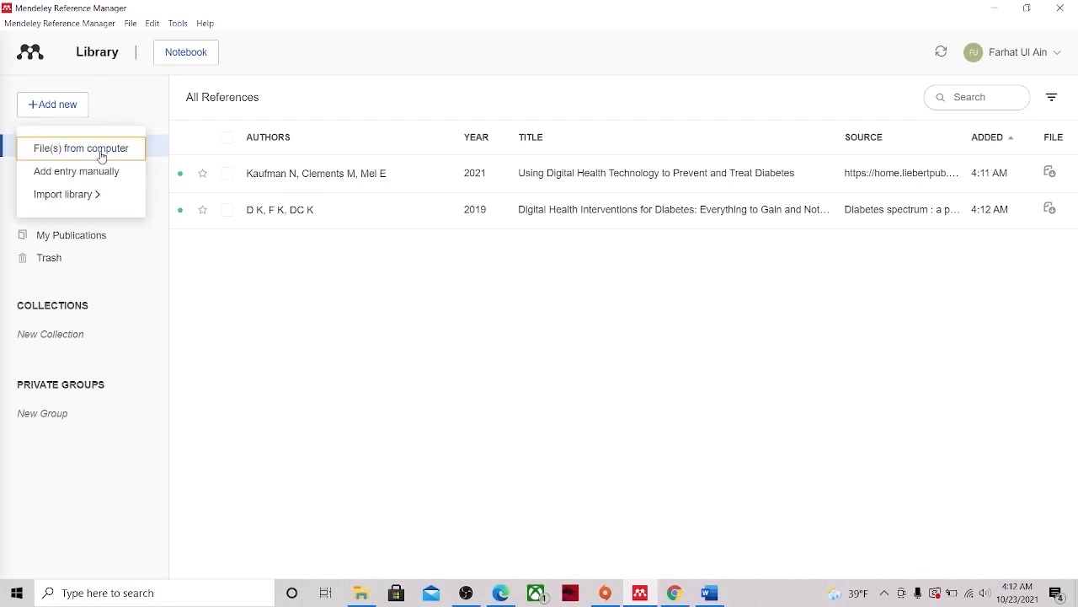
{"action": "mouse_move", "coordinate": [67, 194]}
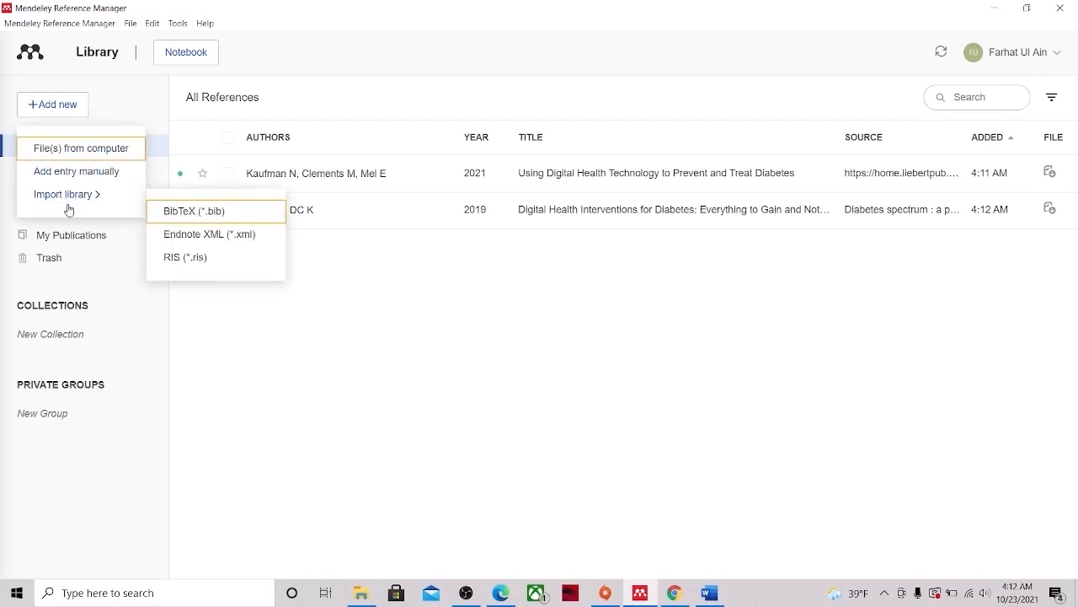
{"action": "left_click", "coordinate": [74, 155]}
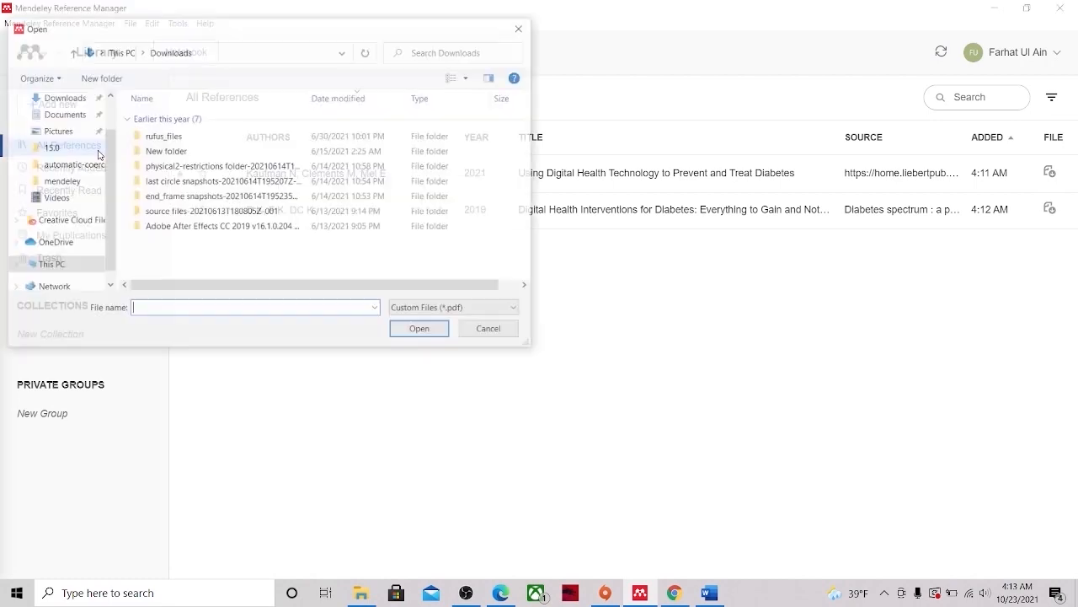
{"action": "left_click", "coordinate": [466, 334]}
{"action": "left_click", "coordinate": [61, 104]}
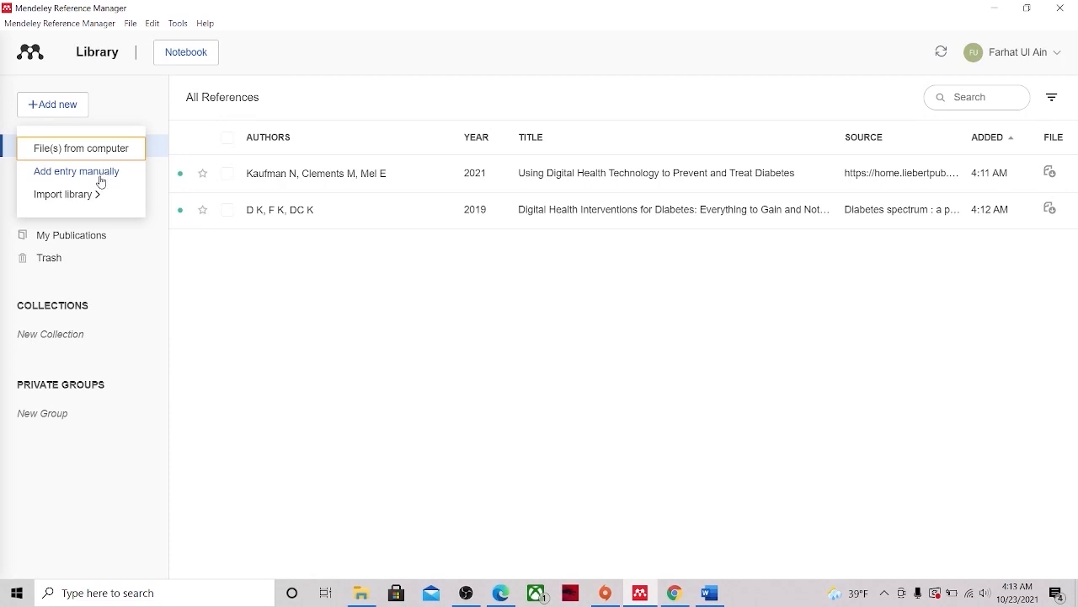
{"action": "mouse_move", "coordinate": [85, 205]}
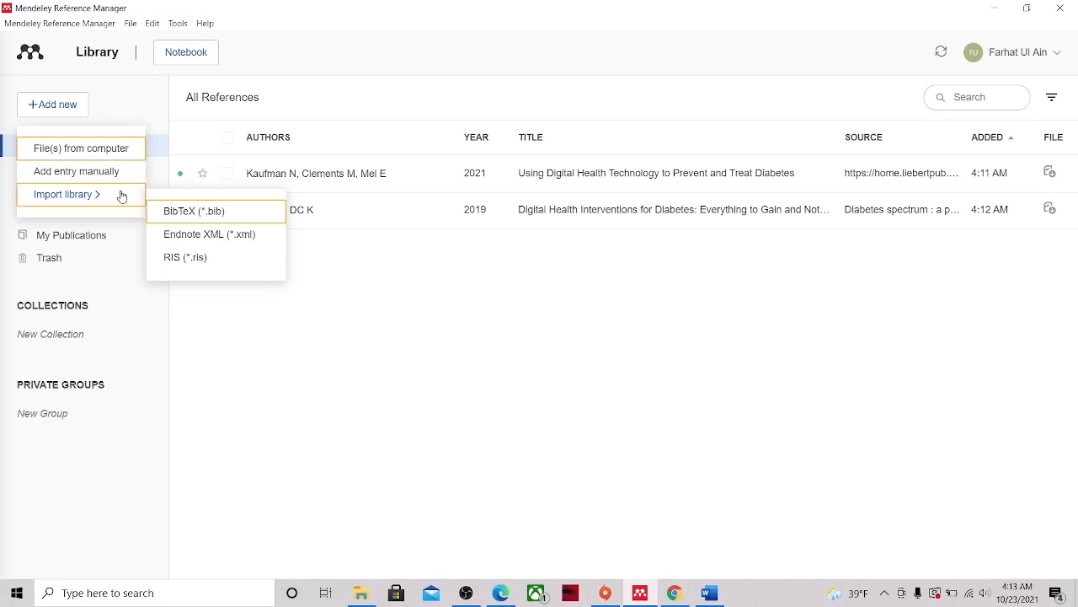
{"action": "left_click", "coordinate": [122, 197]}
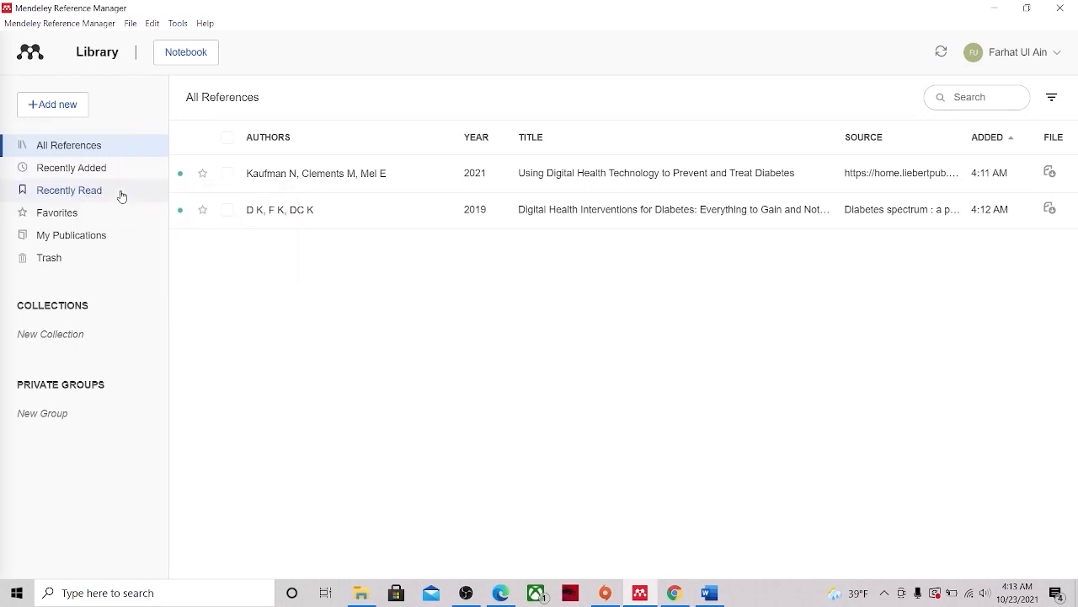
{"action": "left_click", "coordinate": [65, 111]}
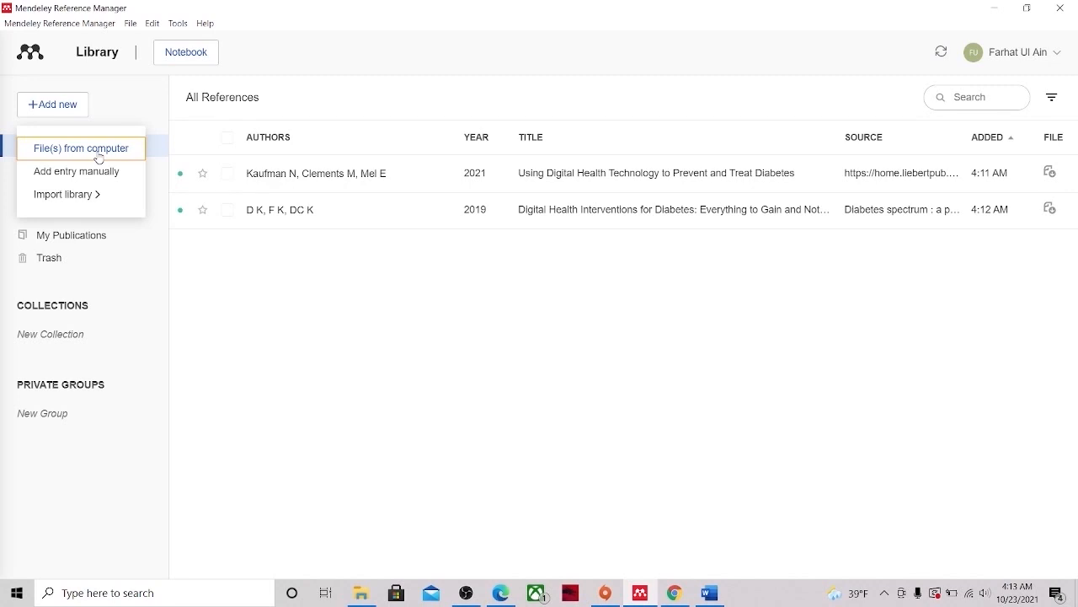
{"action": "left_click", "coordinate": [99, 158]}
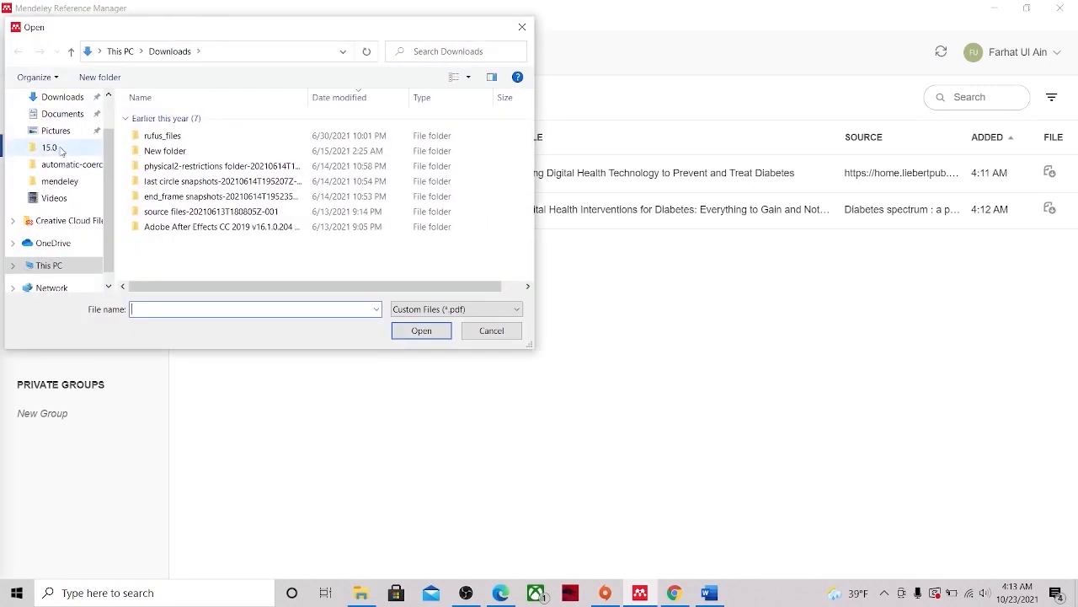
{"action": "scroll", "coordinate": [58, 140], "scroll_direction": "up", "scroll_amount": 1}
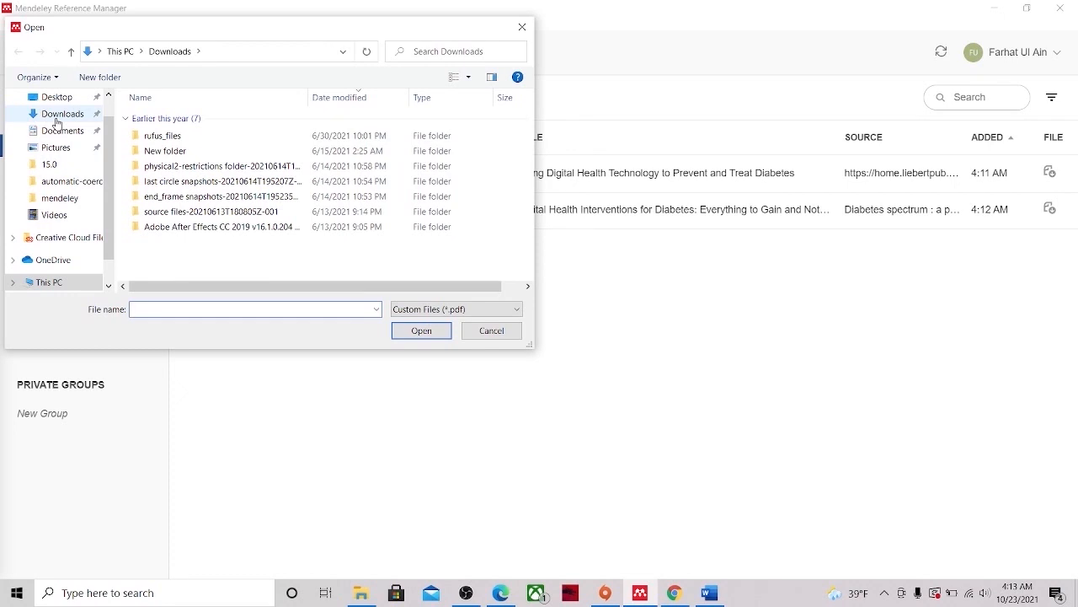
{"action": "left_click", "coordinate": [55, 100]}
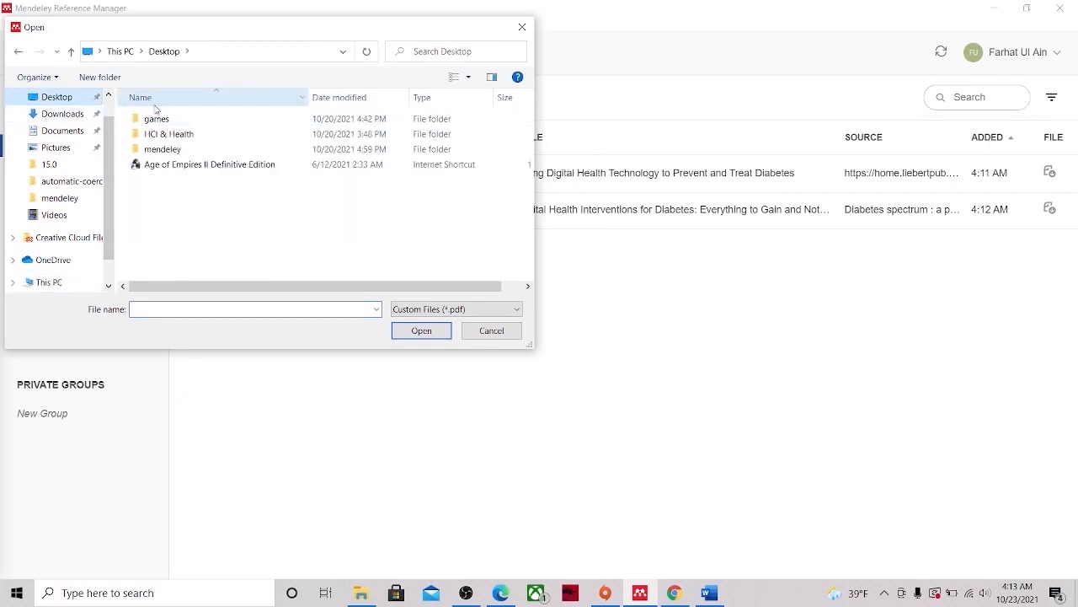
{"action": "double_click", "coordinate": [190, 137]}
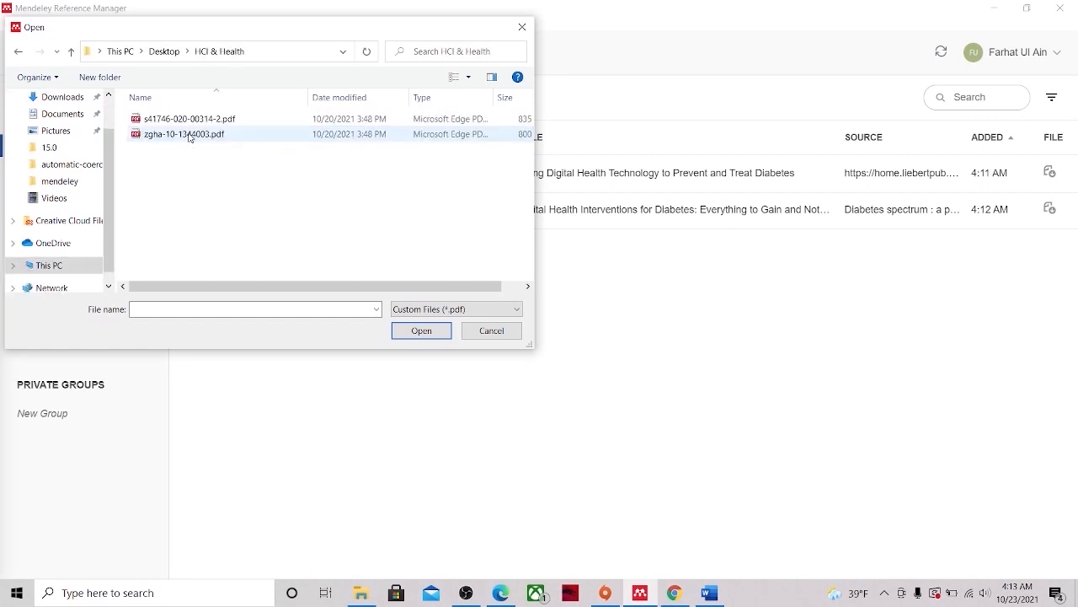
{"action": "left_click", "coordinate": [188, 125]}
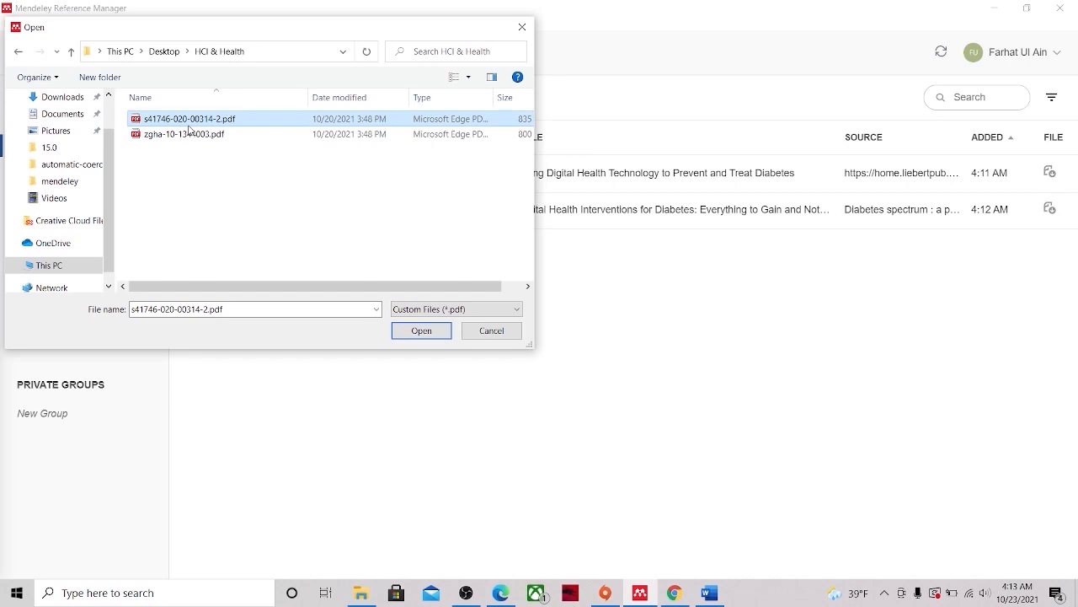
{"action": "left_click", "coordinate": [189, 133], "text": "ctrl"}
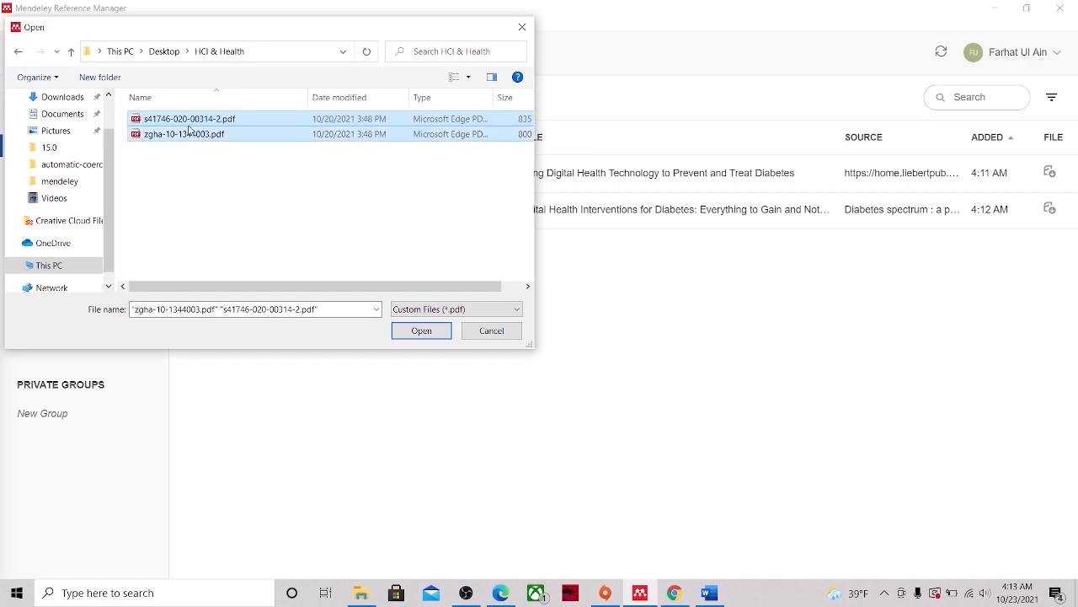
{"action": "left_click", "coordinate": [422, 332]}
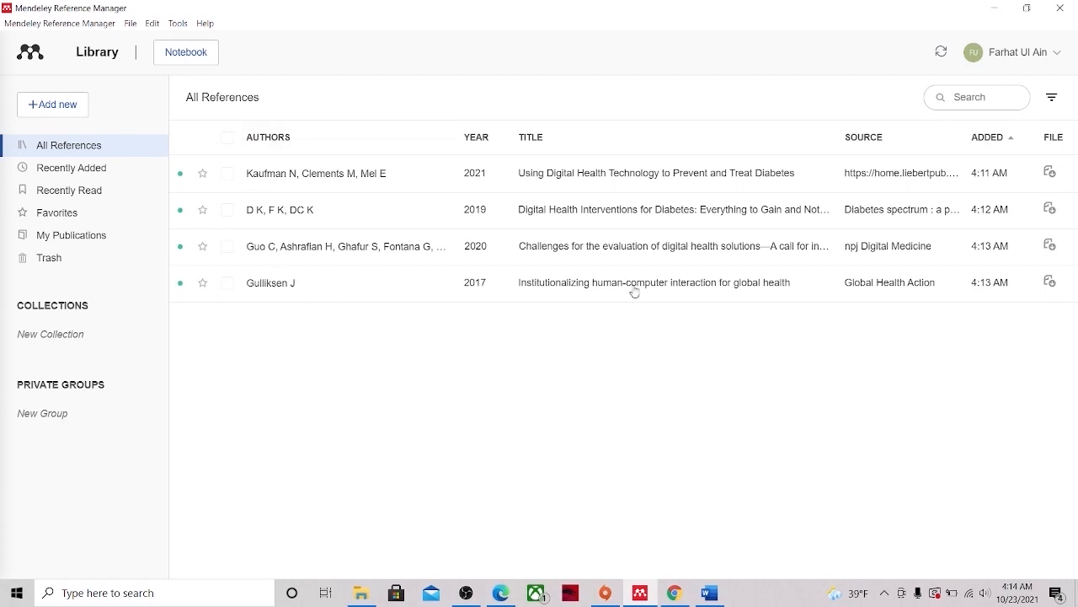
- Open the form for adding an entry manually and examine the reference types and the fields for a Journal Article
{"action": "left_click", "coordinate": [59, 105]}
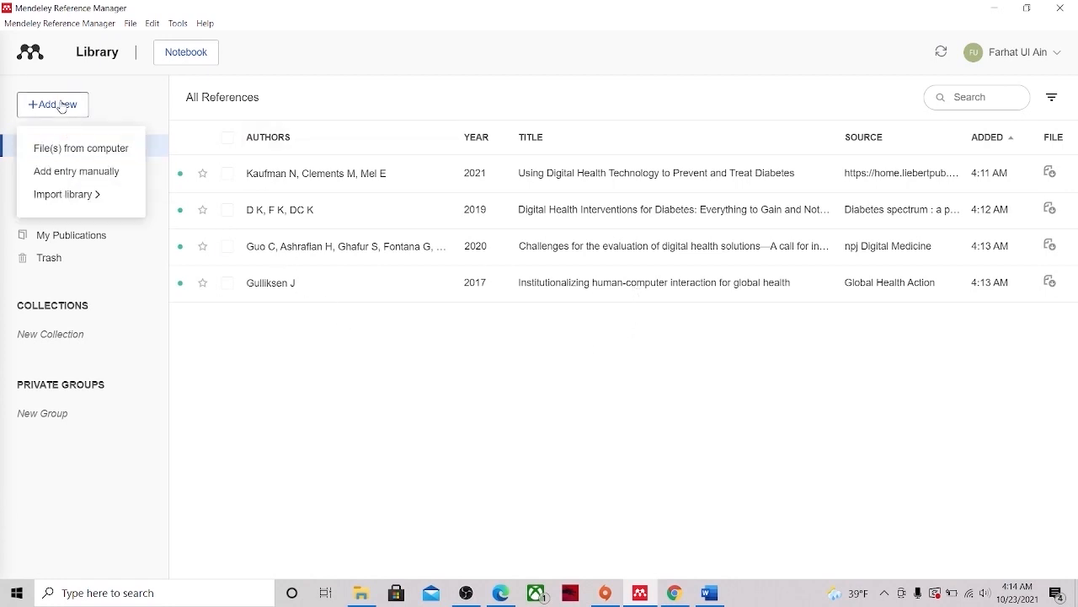
{"action": "left_click", "coordinate": [90, 181]}
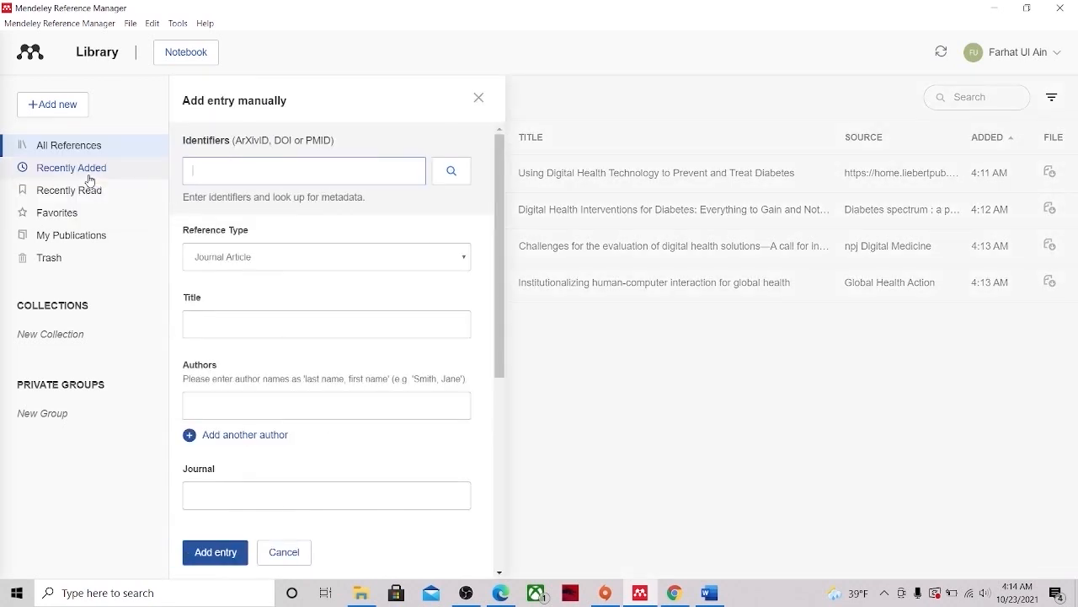
{"action": "left_click", "coordinate": [304, 257]}
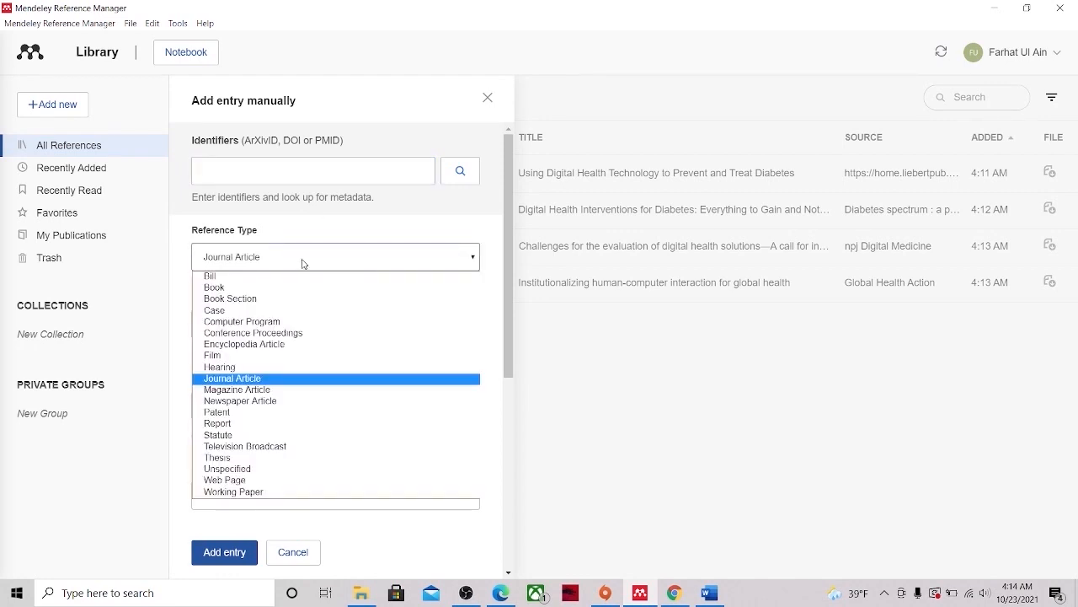
{"action": "left_click", "coordinate": [385, 226]}
{"action": "scroll", "coordinate": [365, 365], "scroll_direction": "down", "scroll_amount": 1}
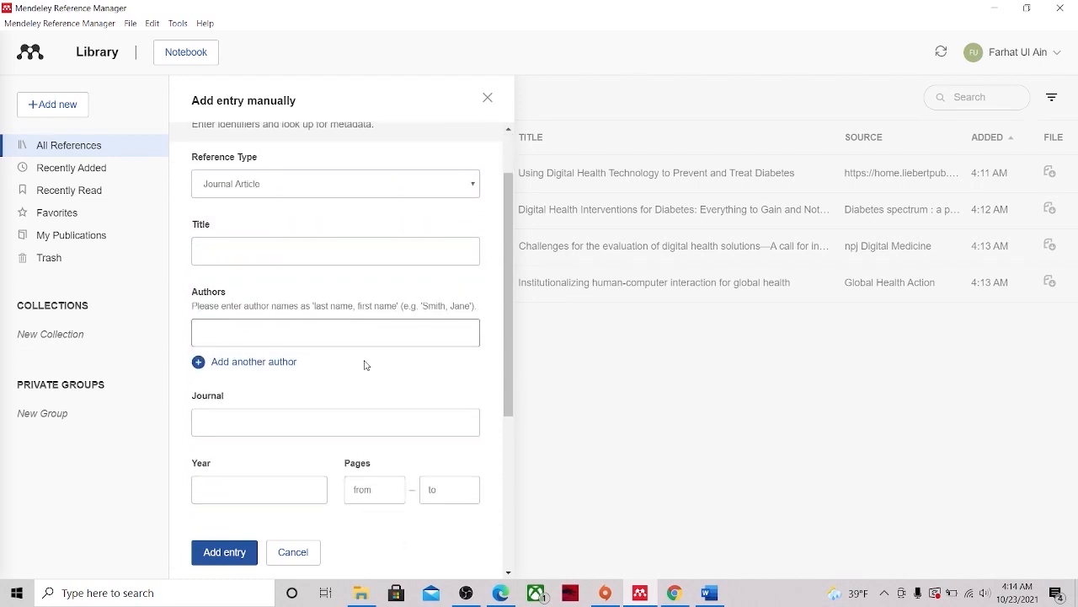
{"action": "scroll", "coordinate": [328, 351], "scroll_direction": "down", "scroll_amount": 2}
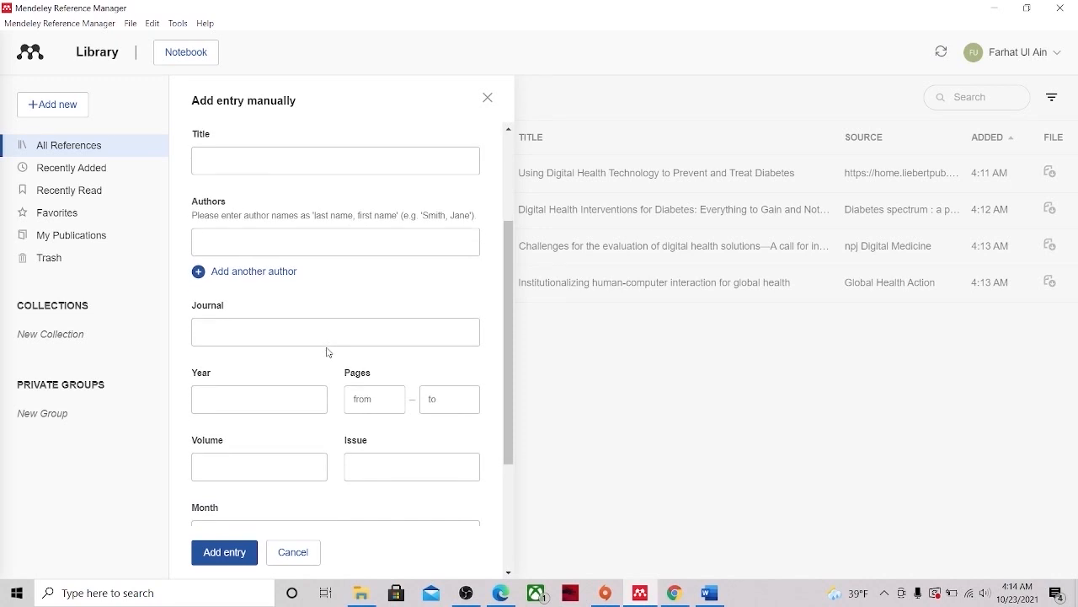
{"action": "scroll", "coordinate": [328, 352], "scroll_direction": "down", "scroll_amount": 1}
{"action": "scroll", "coordinate": [320, 234], "scroll_direction": "up", "scroll_amount": 3}
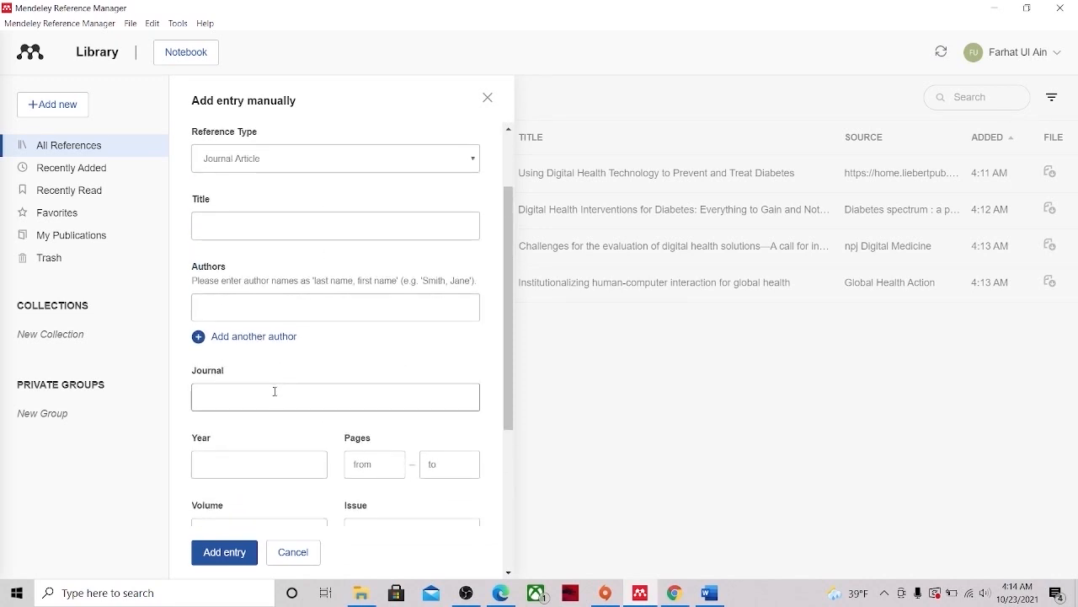
{"action": "scroll", "coordinate": [274, 390], "scroll_direction": "down", "scroll_amount": 4}
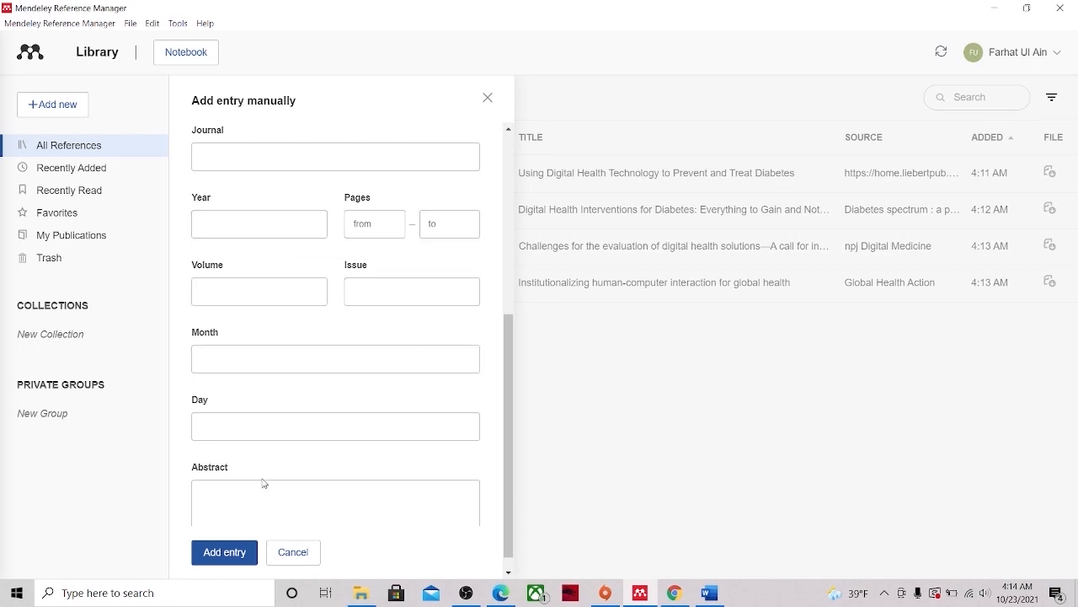
{"action": "scroll", "coordinate": [308, 383], "scroll_direction": "up", "scroll_amount": 5}
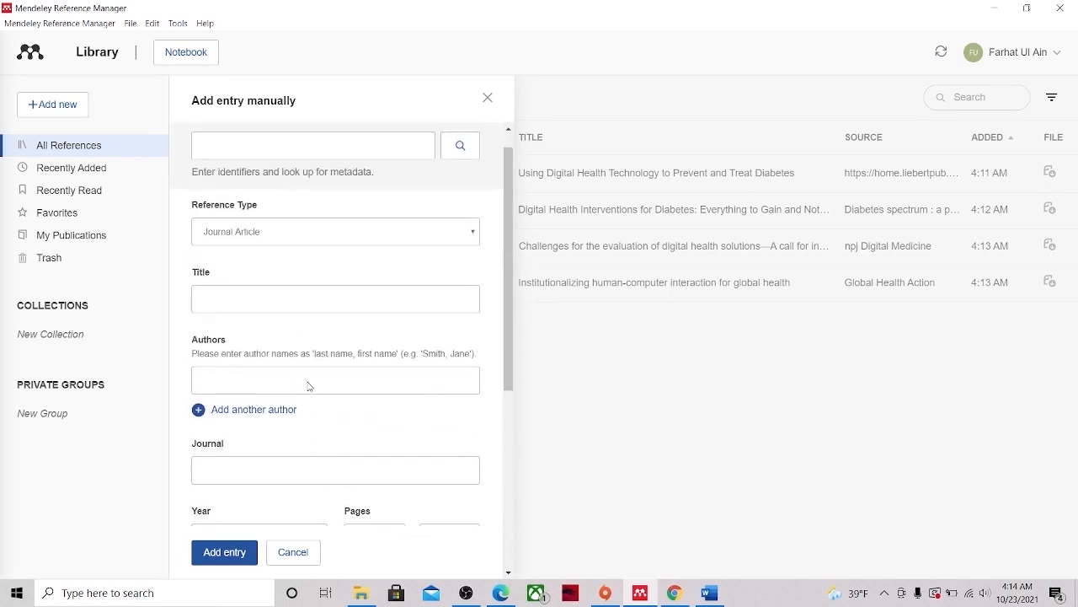
- Switch the manual entry's reference type to Book, examine its fields, and close the form without adding an entry
{"action": "left_click", "coordinate": [428, 255]}
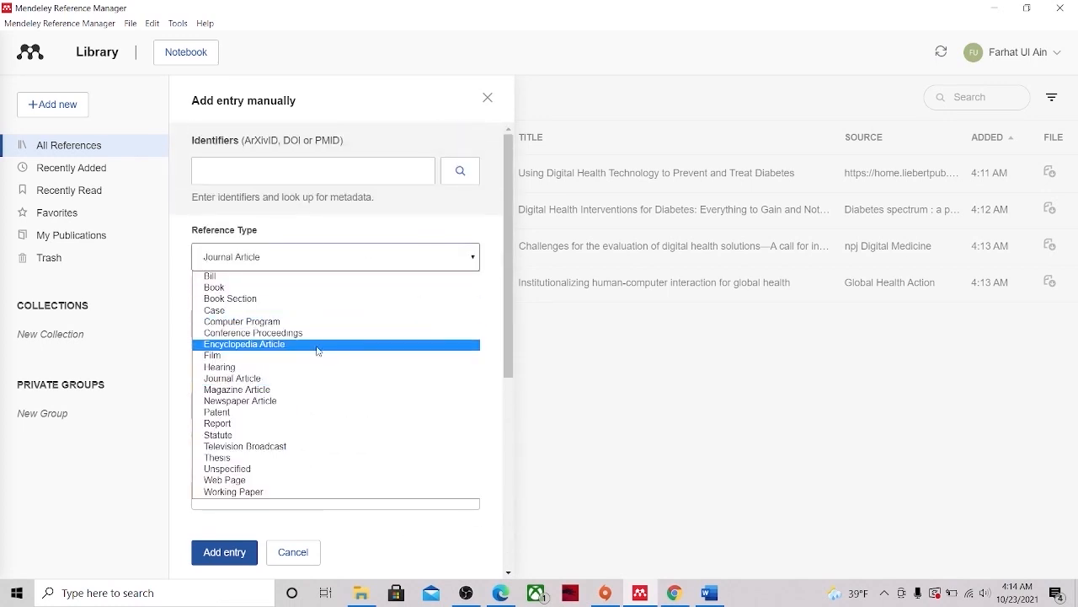
{"action": "left_click", "coordinate": [249, 289]}
{"action": "scroll", "coordinate": [281, 369], "scroll_direction": "down", "scroll_amount": 3}
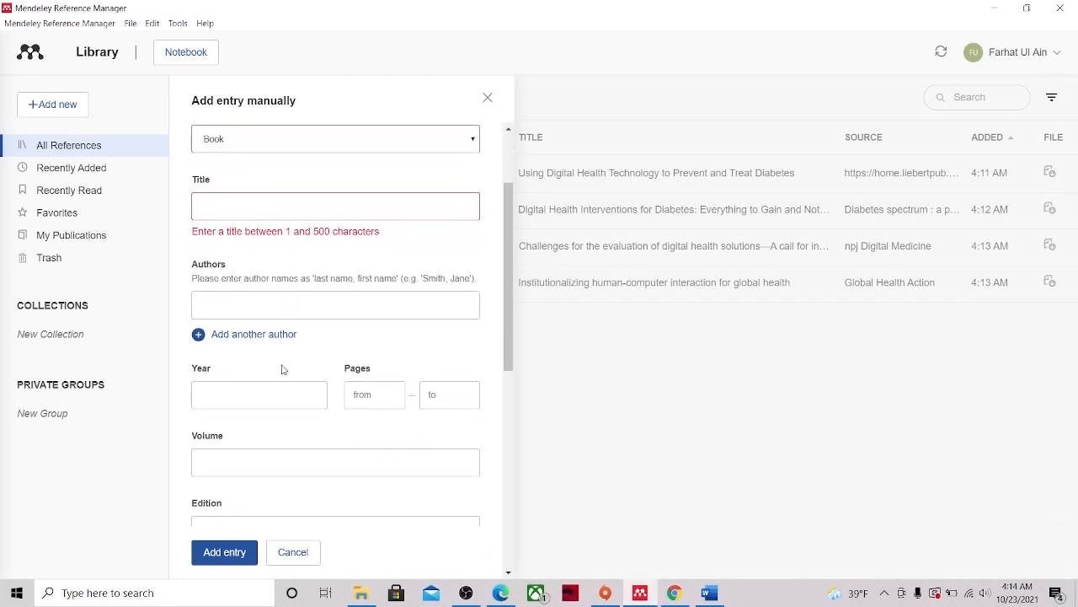
{"action": "scroll", "coordinate": [319, 190], "scroll_direction": "up", "scroll_amount": 1}
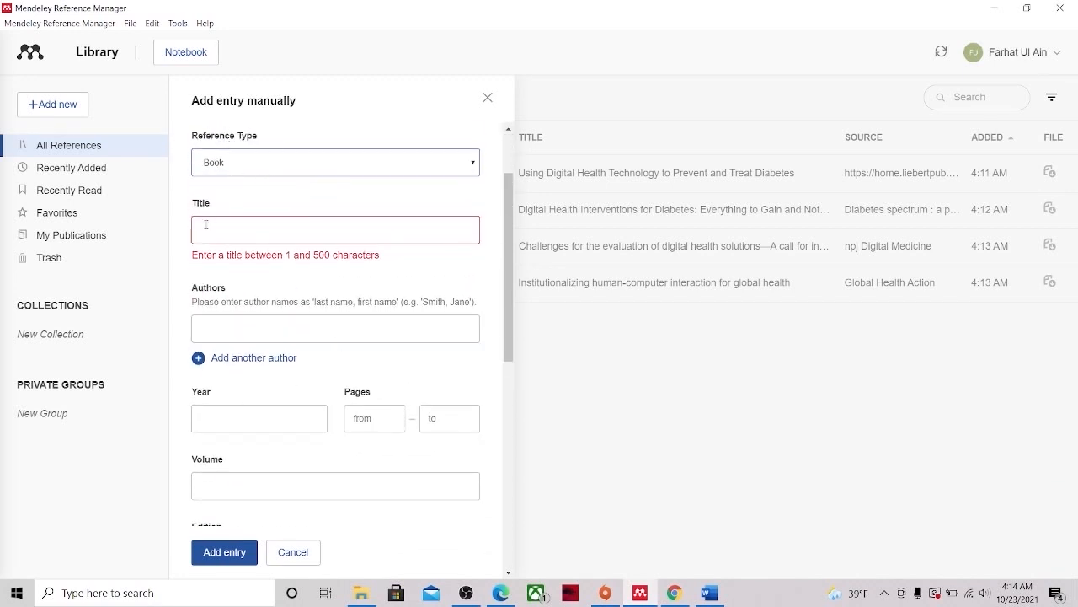
{"action": "scroll", "coordinate": [310, 289], "scroll_direction": "down", "scroll_amount": 2}
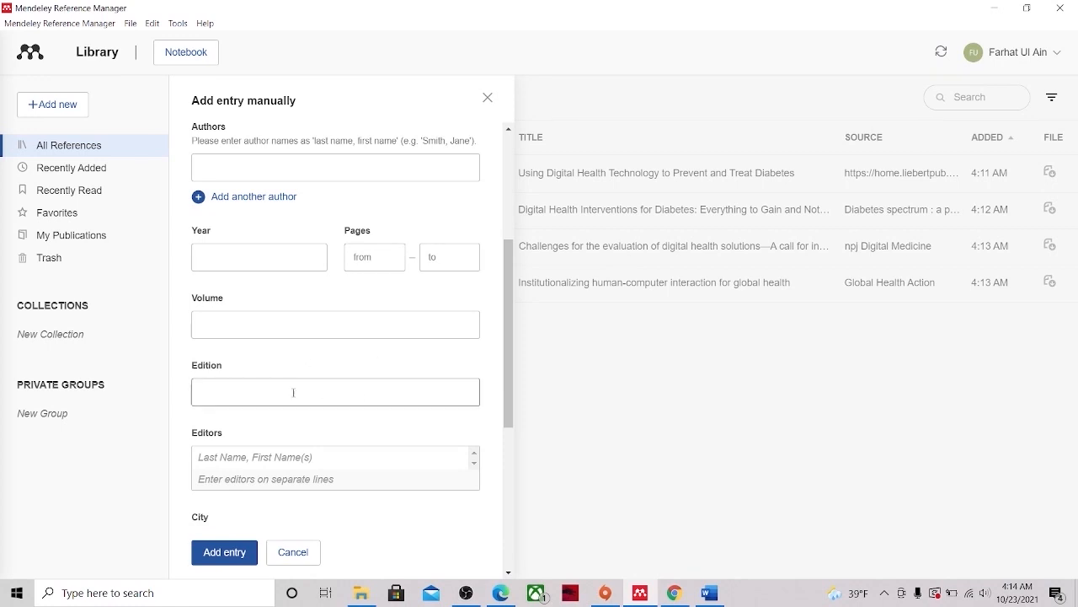
{"action": "scroll", "coordinate": [289, 434], "scroll_direction": "down", "scroll_amount": 1}
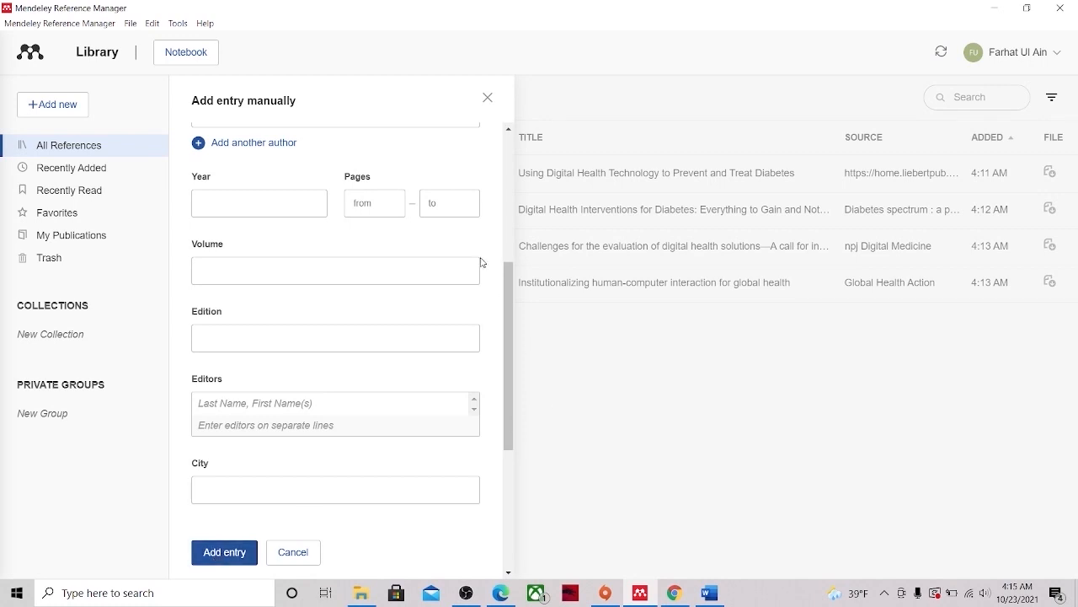
{"action": "left_click", "coordinate": [489, 98]}
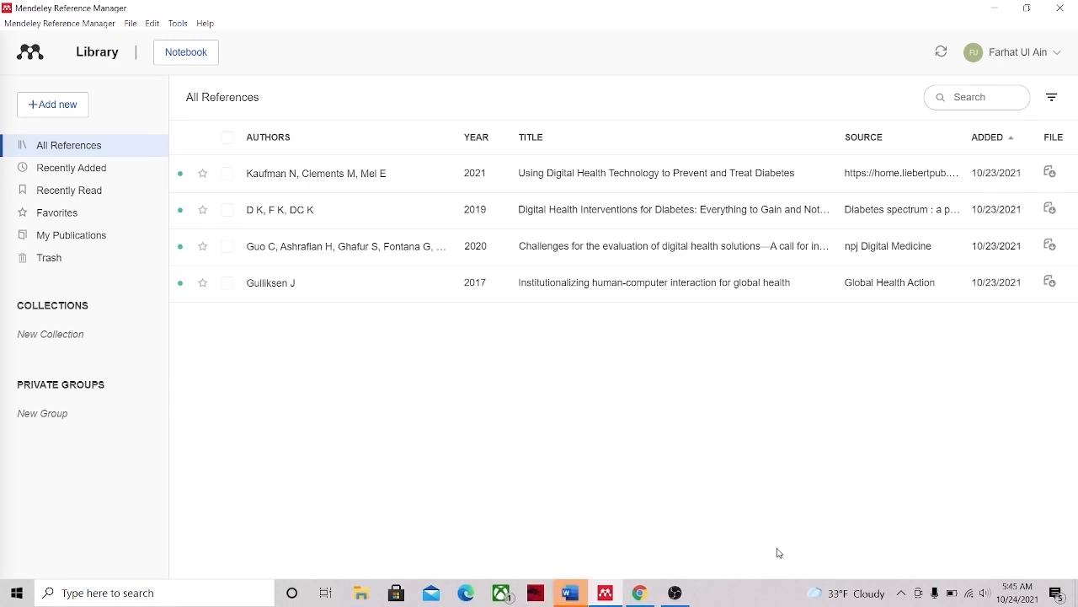
- Review the library import formats, and switch to Chrome to look over the Web of Science results for "Diabetes" and "Technology"
{"action": "left_click", "coordinate": [56, 108]}
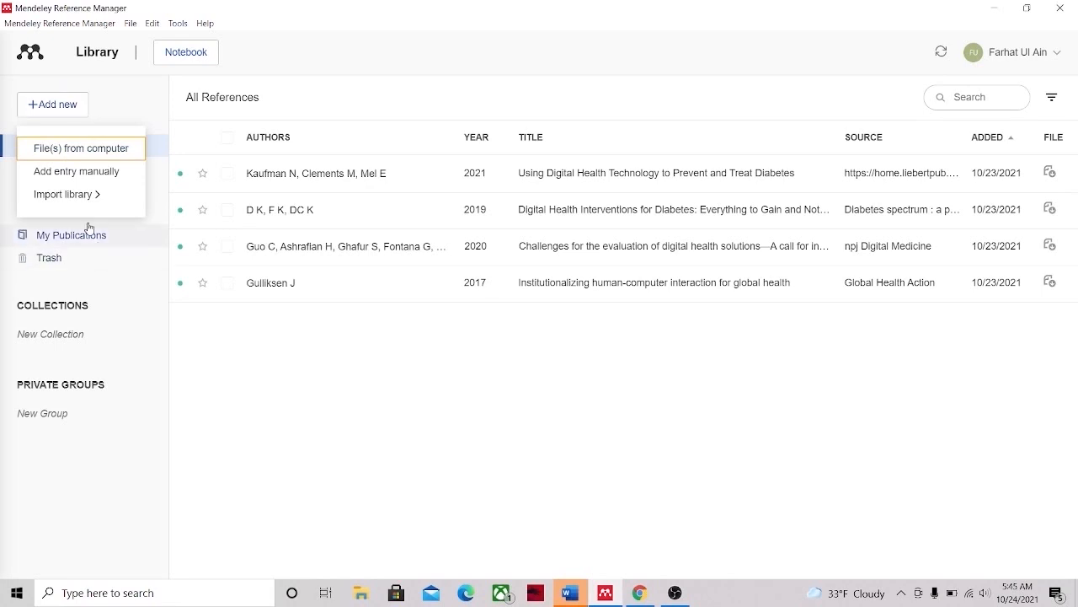
{"action": "mouse_move", "coordinate": [71, 195]}
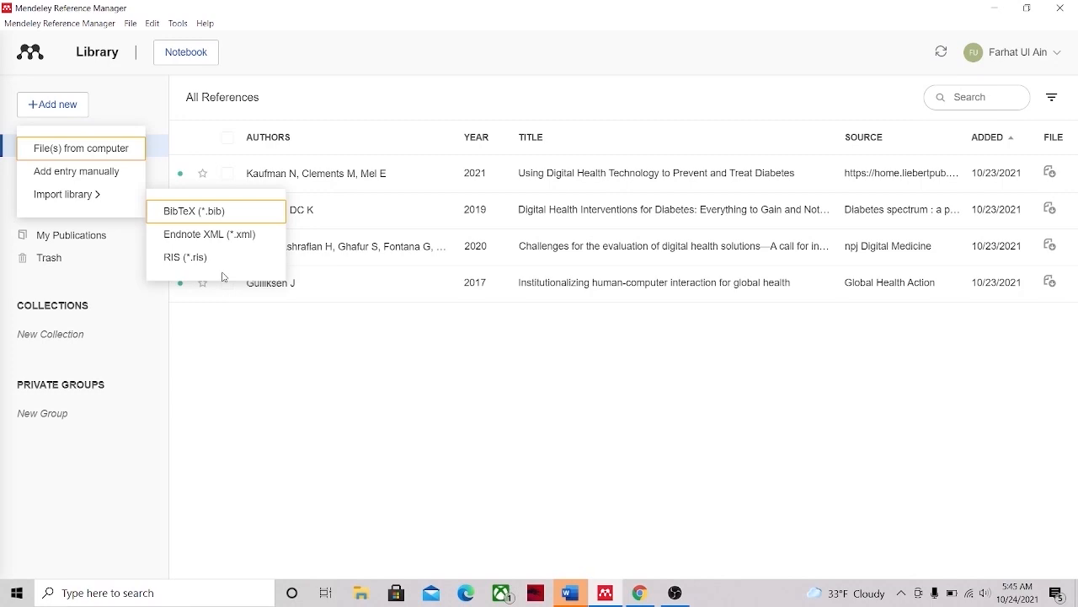
{"action": "left_click", "coordinate": [640, 593]}
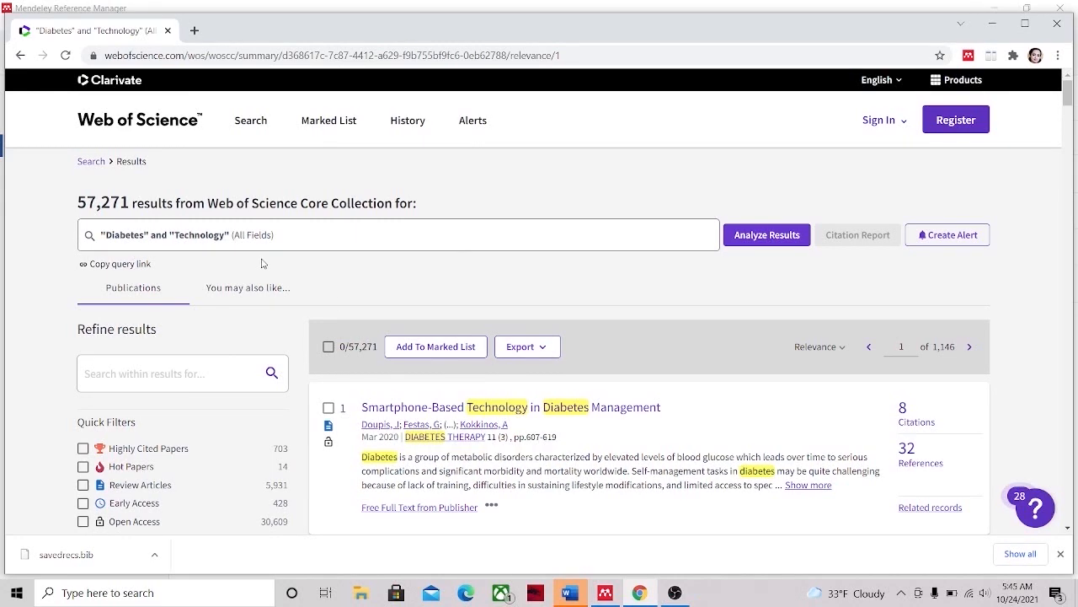
{"action": "scroll", "coordinate": [556, 317], "scroll_direction": "down", "scroll_amount": 3}
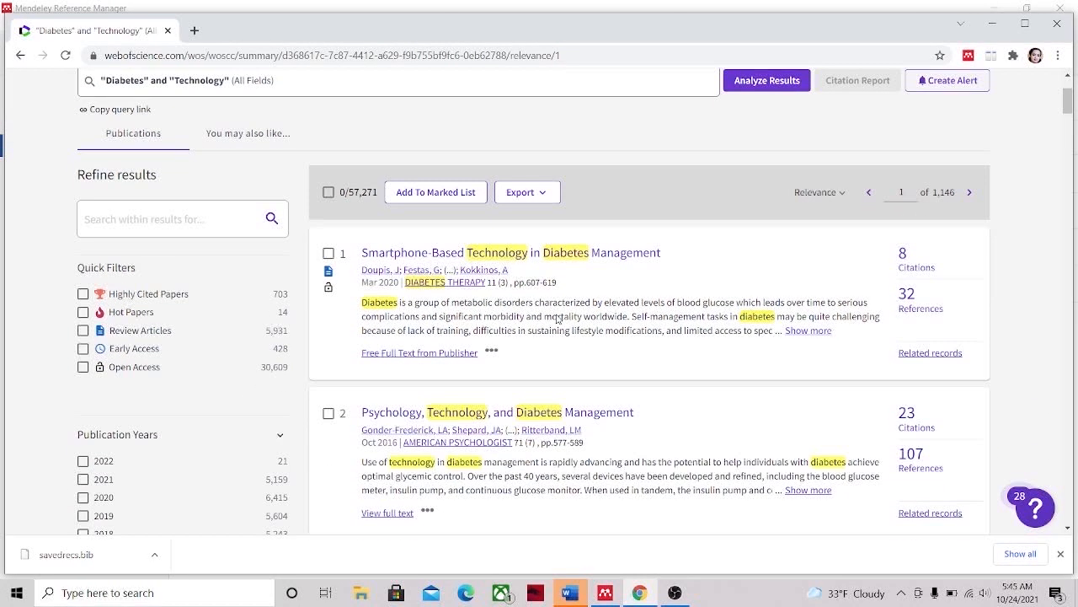
{"action": "scroll", "coordinate": [558, 315], "scroll_direction": "up", "scroll_amount": 1}
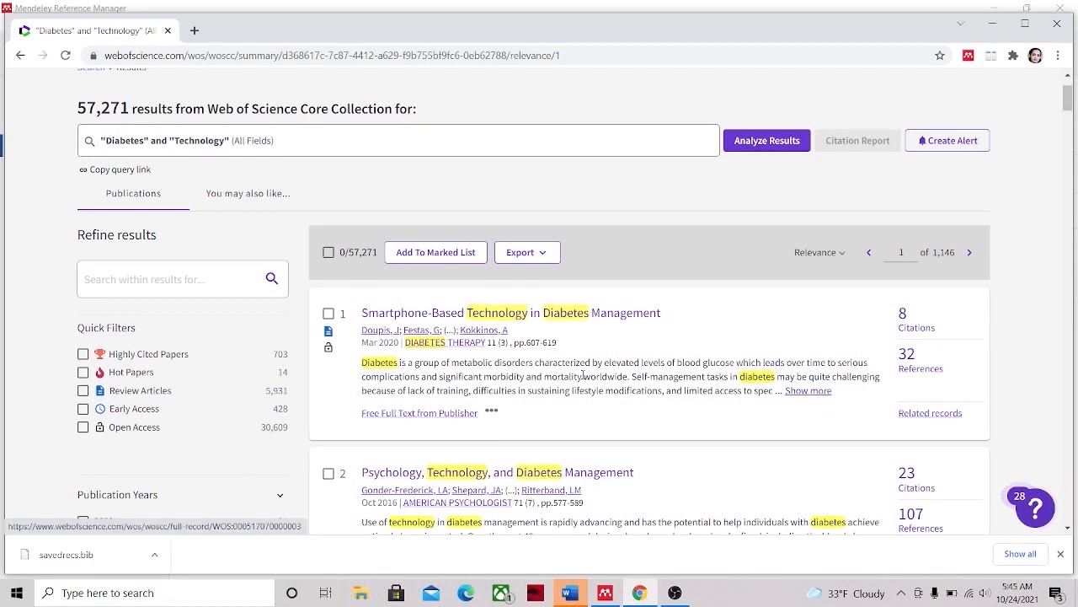
- Export records 1 to 1000 of the Web of Science results to a BibTeX file with Full Record as record content
{"action": "left_click", "coordinate": [544, 254]}
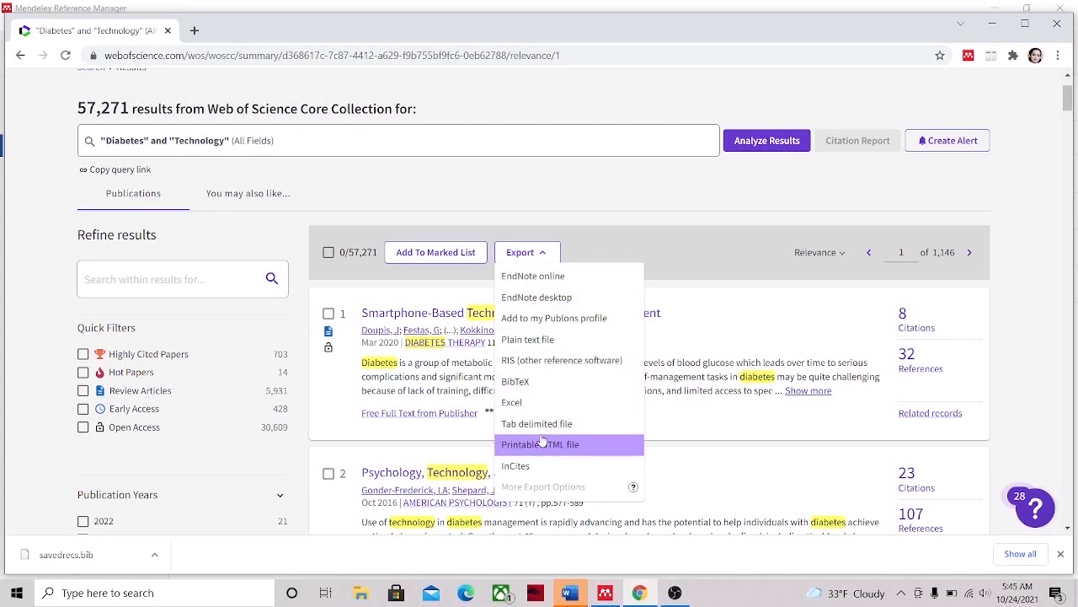
{"action": "left_click", "coordinate": [529, 382]}
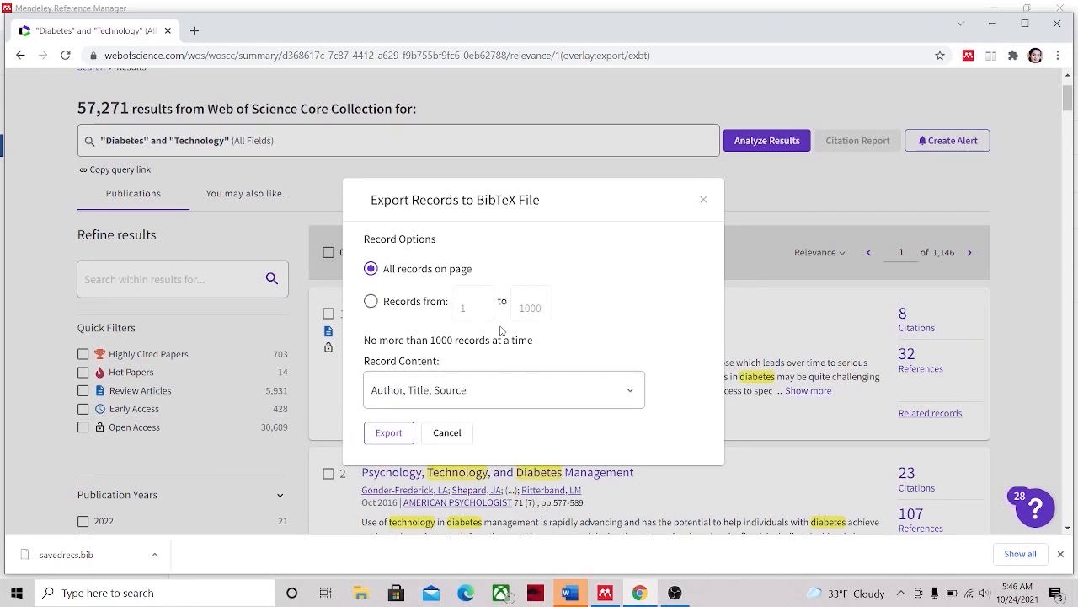
{"action": "left_click", "coordinate": [372, 303]}
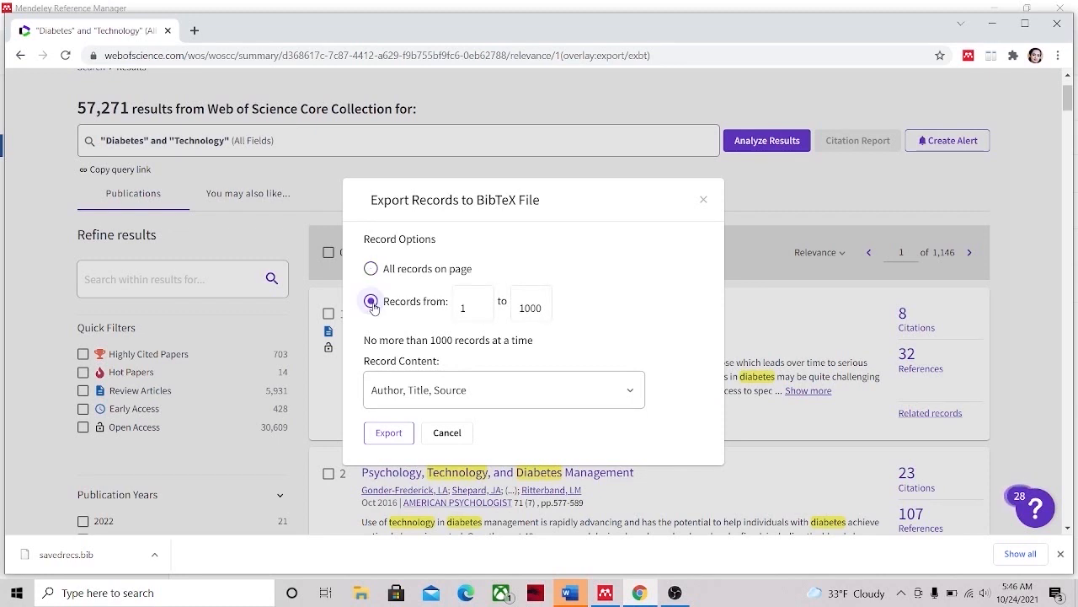
{"action": "left_click", "coordinate": [472, 309]}
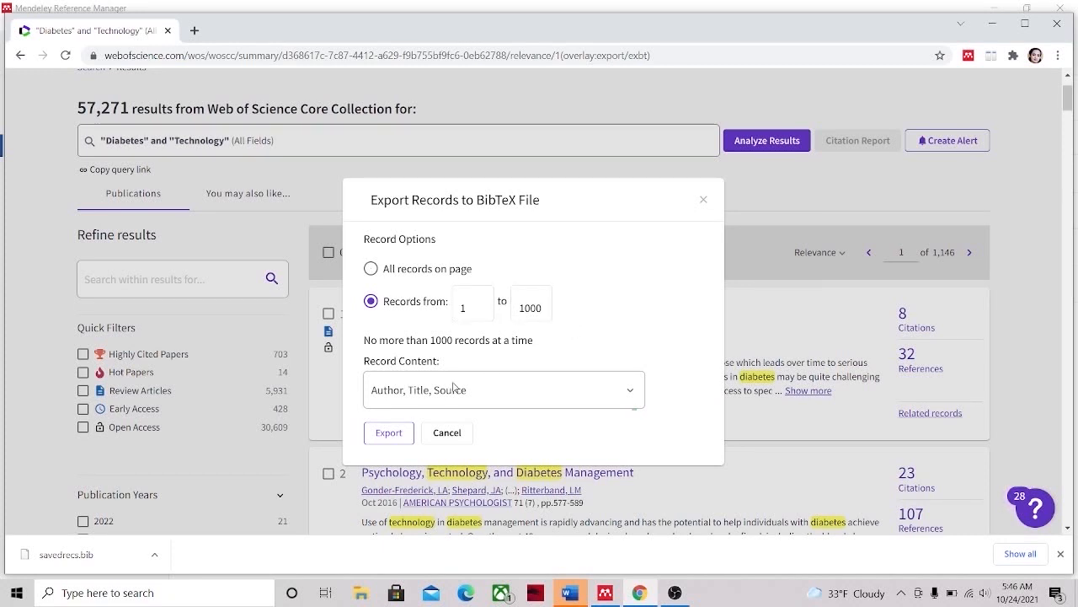
{"action": "left_click", "coordinate": [519, 394]}
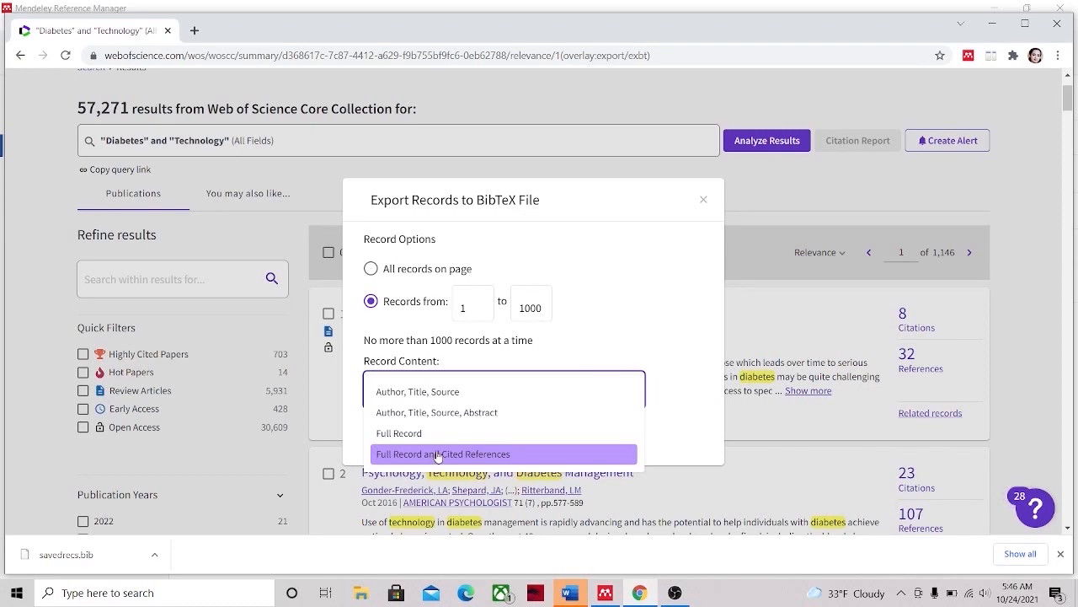
{"action": "left_click", "coordinate": [413, 433]}
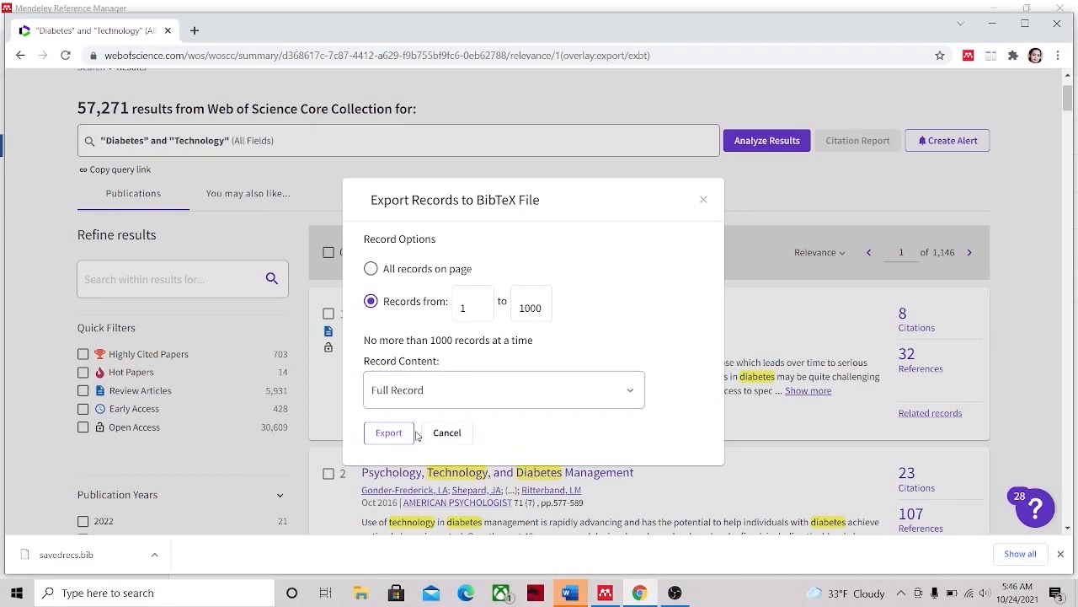
{"action": "scroll", "coordinate": [464, 392], "scroll_direction": "down", "scroll_amount": 1}
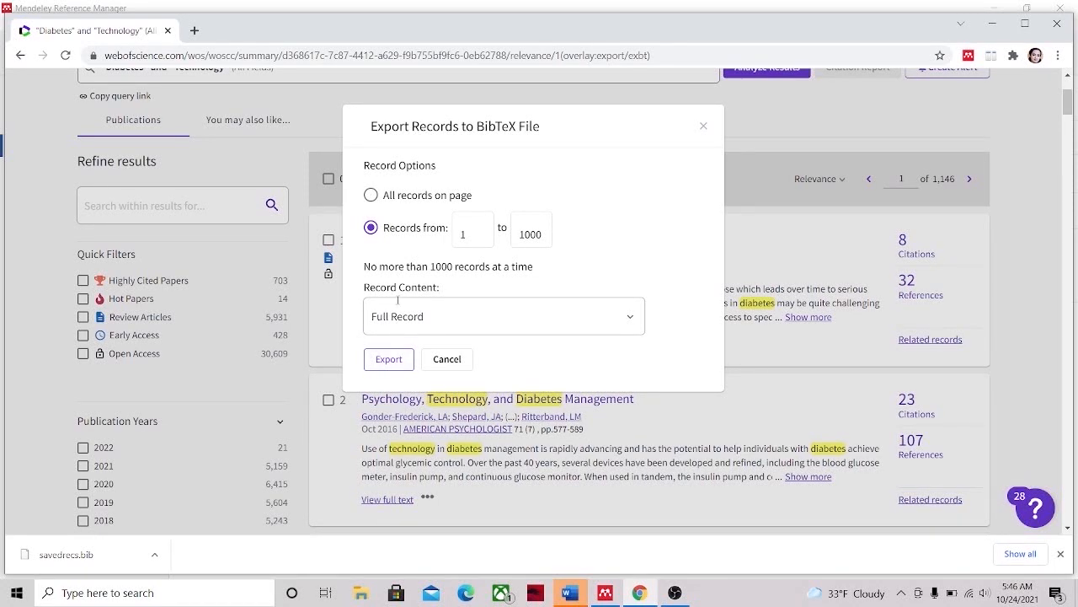
{"action": "left_click", "coordinate": [388, 359]}
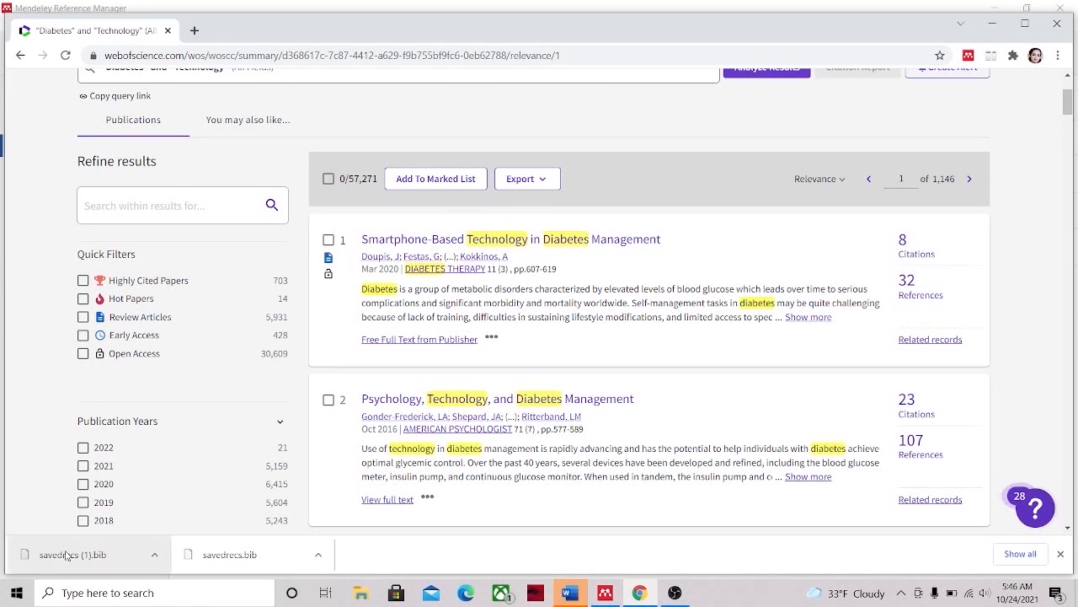
- Switch to Mendeley Reference Manager, import the BibTeX file savedrecs (1).bib from the Downloads folder, and look through the imported references
{"action": "left_click", "coordinate": [605, 593]}
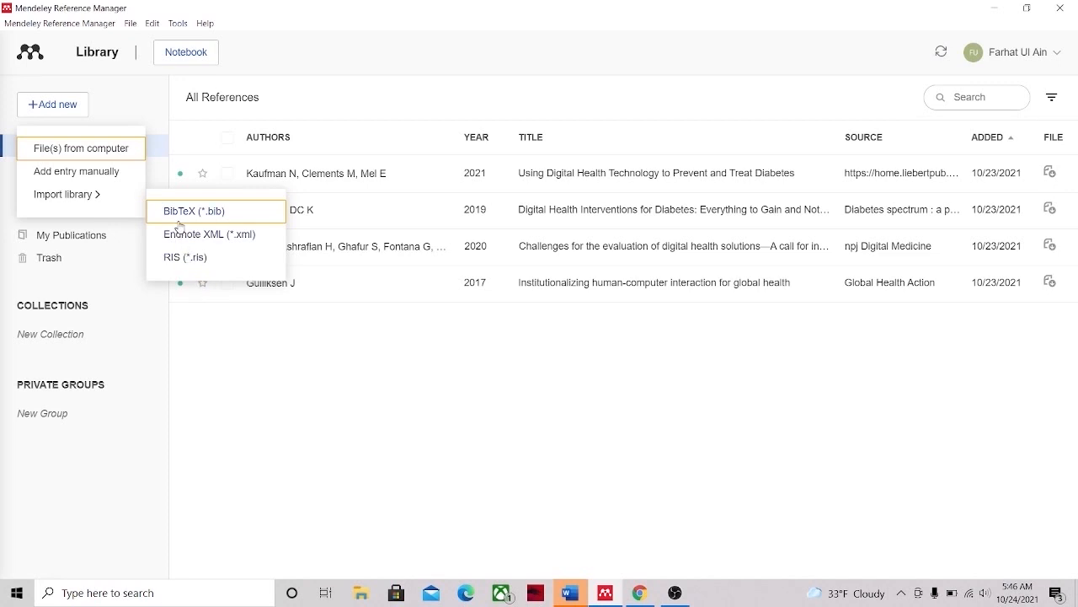
{"action": "left_click", "coordinate": [109, 202]}
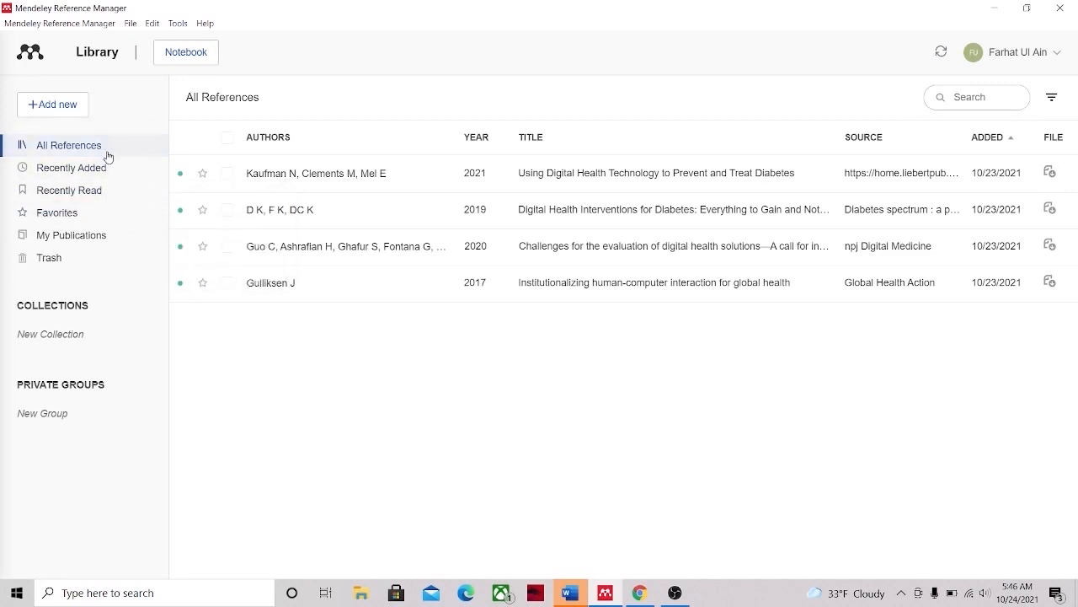
{"action": "left_click", "coordinate": [82, 117]}
{"action": "mouse_move", "coordinate": [84, 202]}
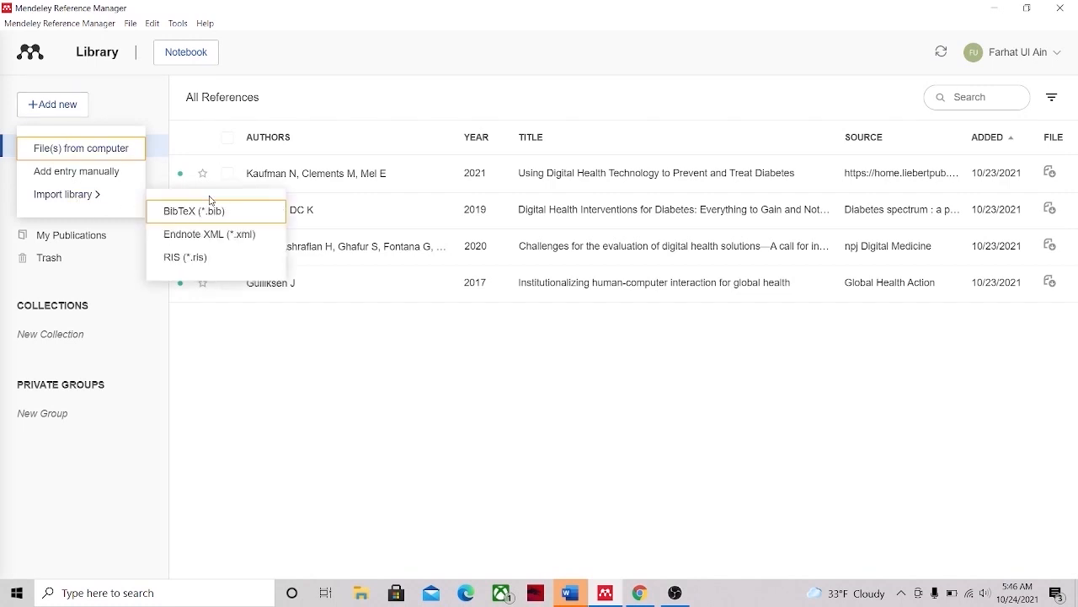
{"action": "left_click", "coordinate": [218, 216]}
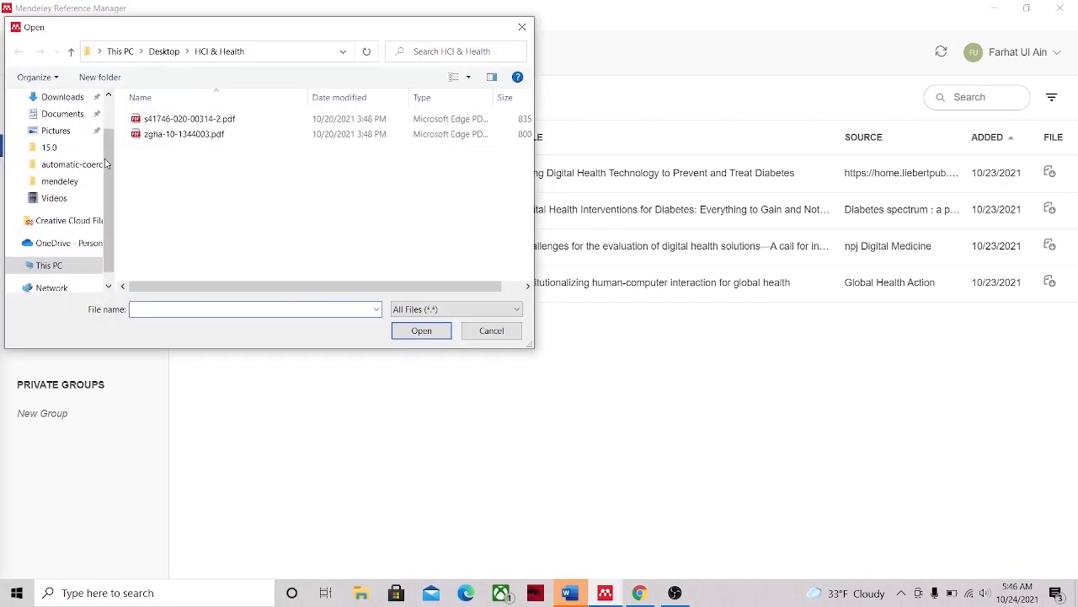
{"action": "left_click", "coordinate": [56, 98]}
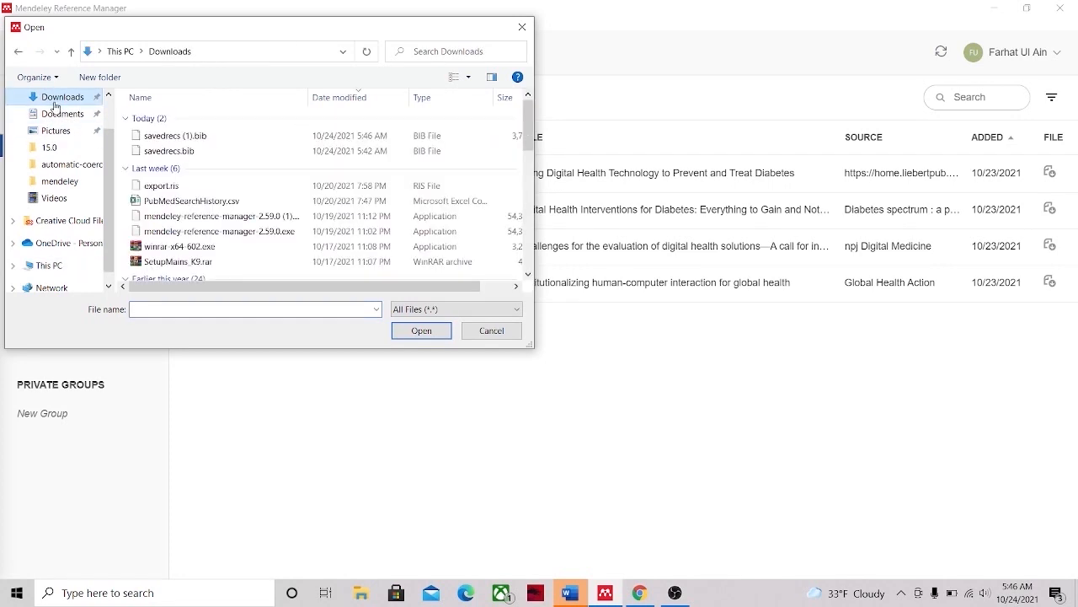
{"action": "double_click", "coordinate": [165, 138]}
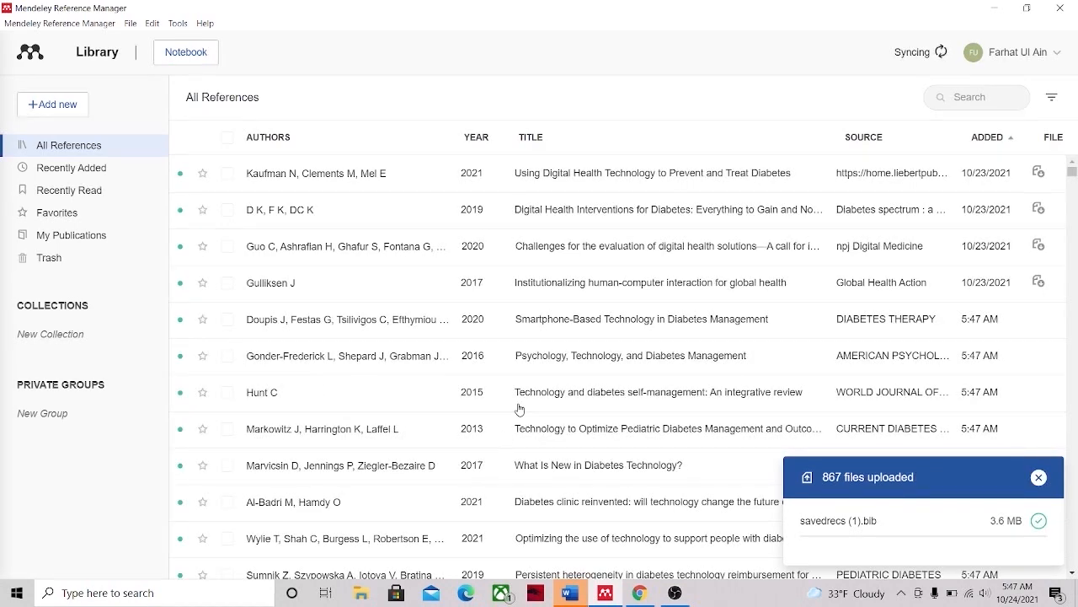
{"action": "left_click", "coordinate": [1038, 477]}
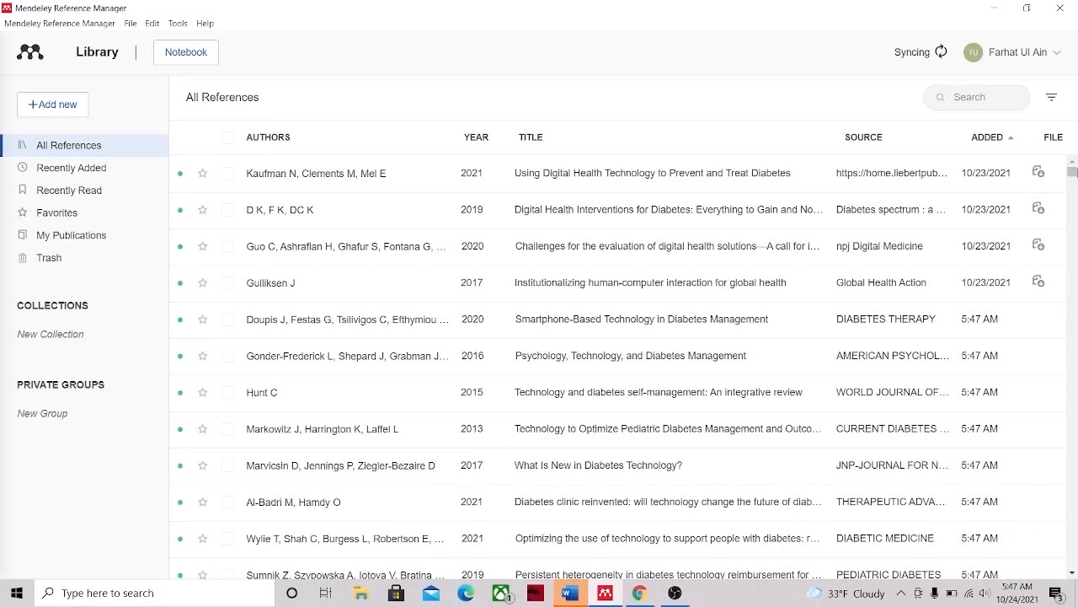
{"action": "left_click_drag", "start_coordinate": [1071, 172], "coordinate": [1047, 125]}
{"action": "scroll", "coordinate": [688, 421], "scroll_direction": "down", "scroll_amount": 9}
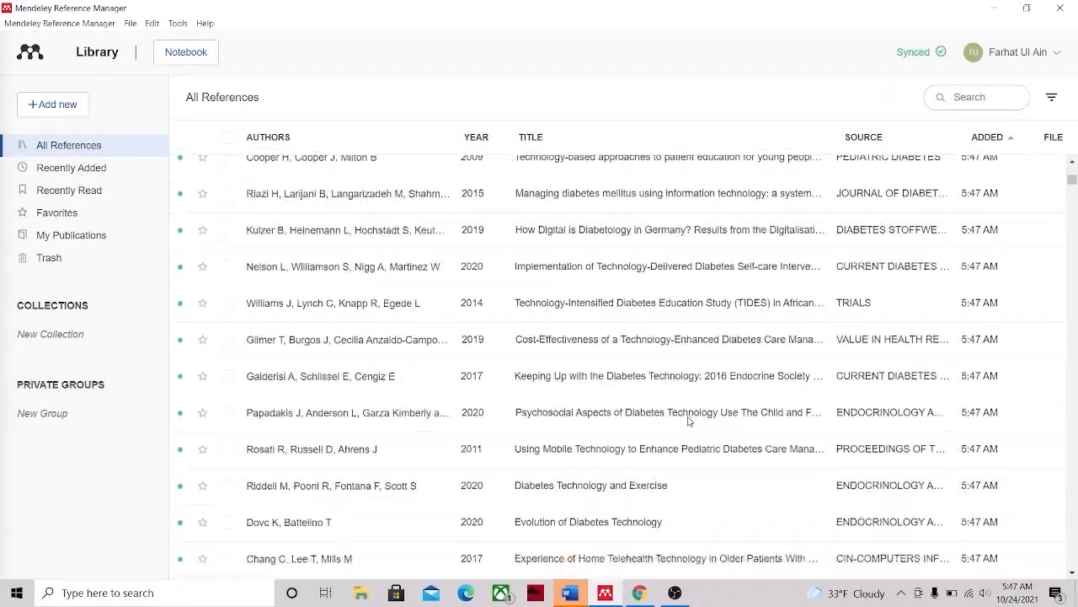
- Browse the list of imported diabetes technology references in the library
{"action": "scroll", "coordinate": [688, 422], "scroll_direction": "down", "scroll_amount": 15}
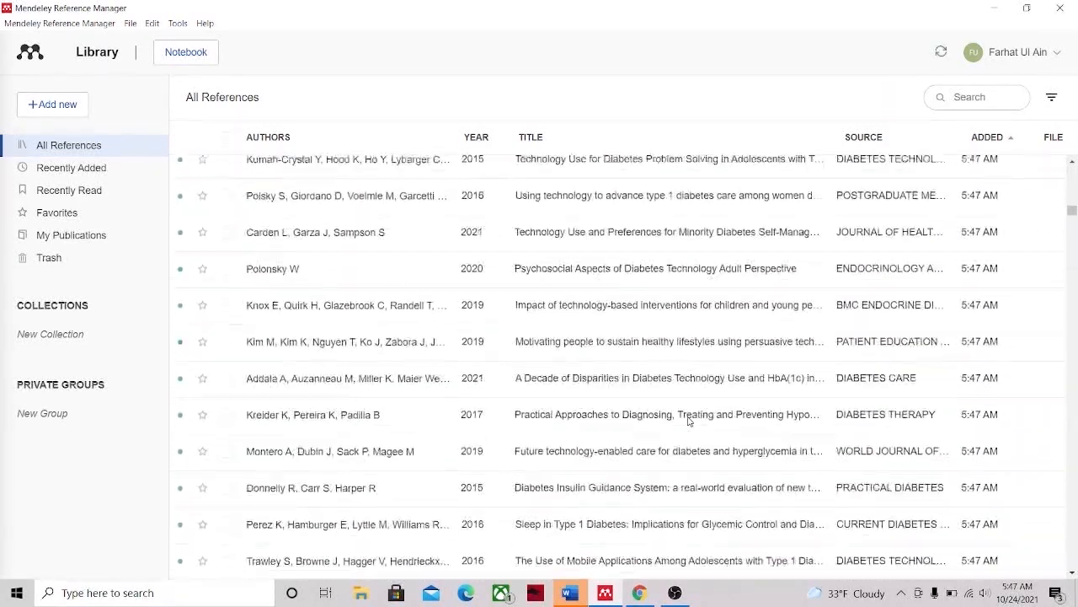
{"action": "scroll", "coordinate": [689, 422], "scroll_direction": "down", "scroll_amount": 15}
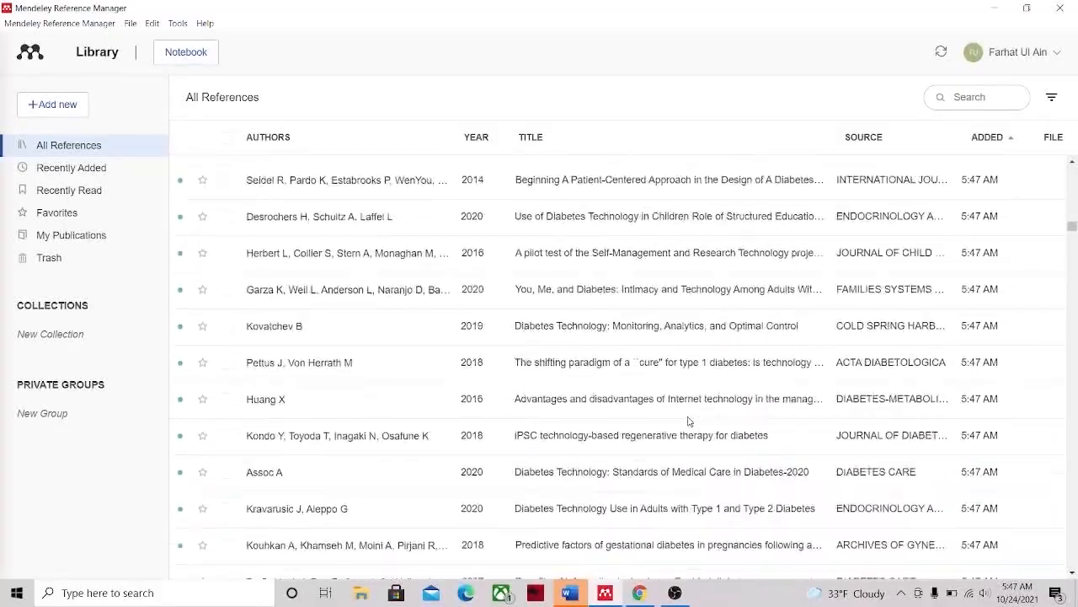
{"action": "scroll", "coordinate": [688, 422], "scroll_direction": "down", "scroll_amount": 15}
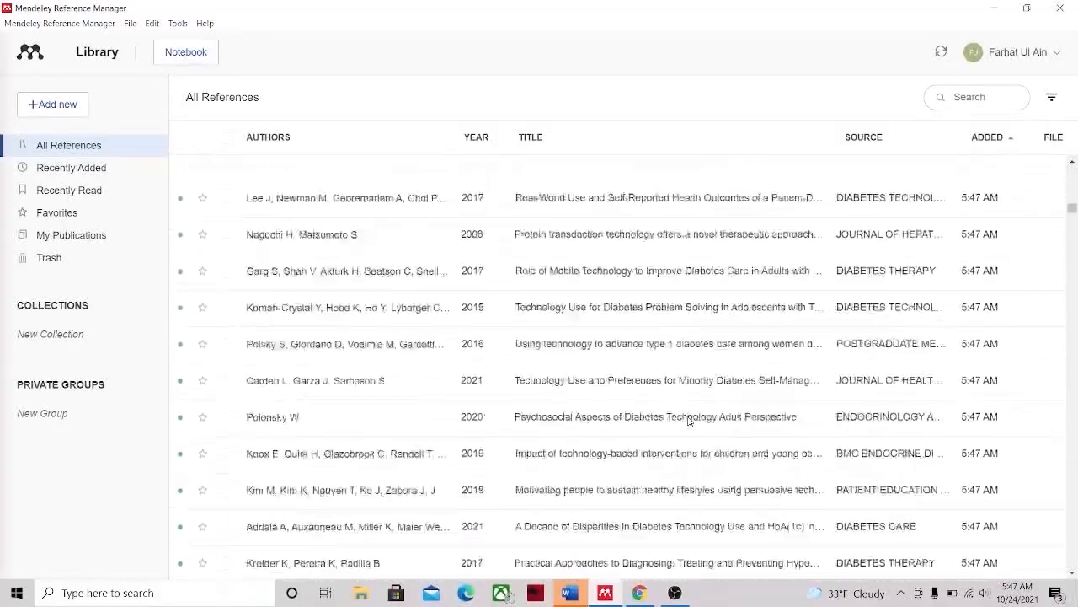
{"action": "scroll", "coordinate": [689, 421], "scroll_direction": "up", "scroll_amount": 15}
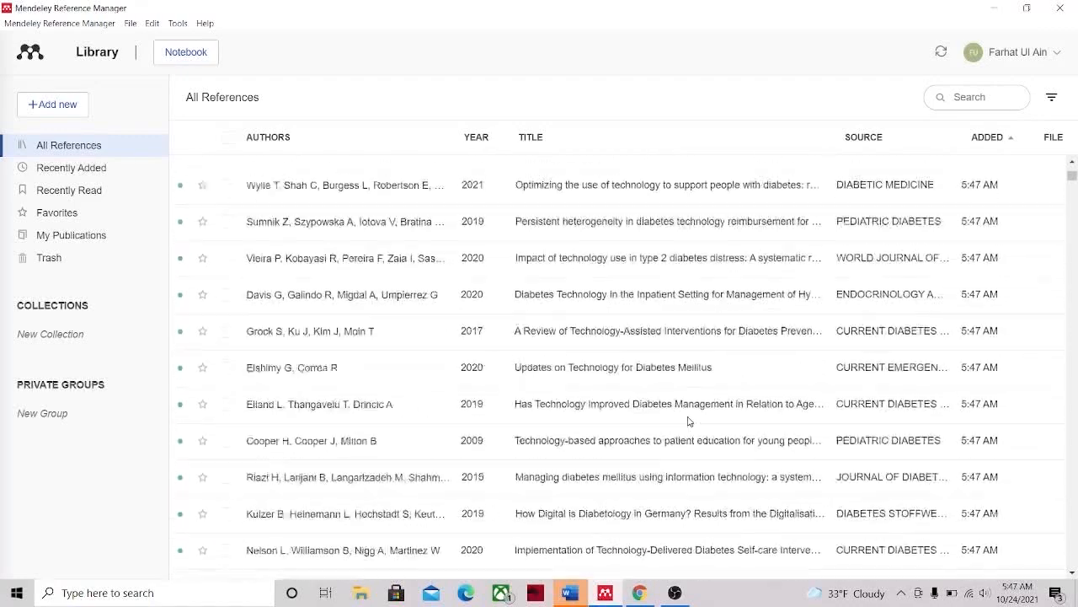
{"action": "scroll", "coordinate": [688, 421], "scroll_direction": "up", "scroll_amount": 5}
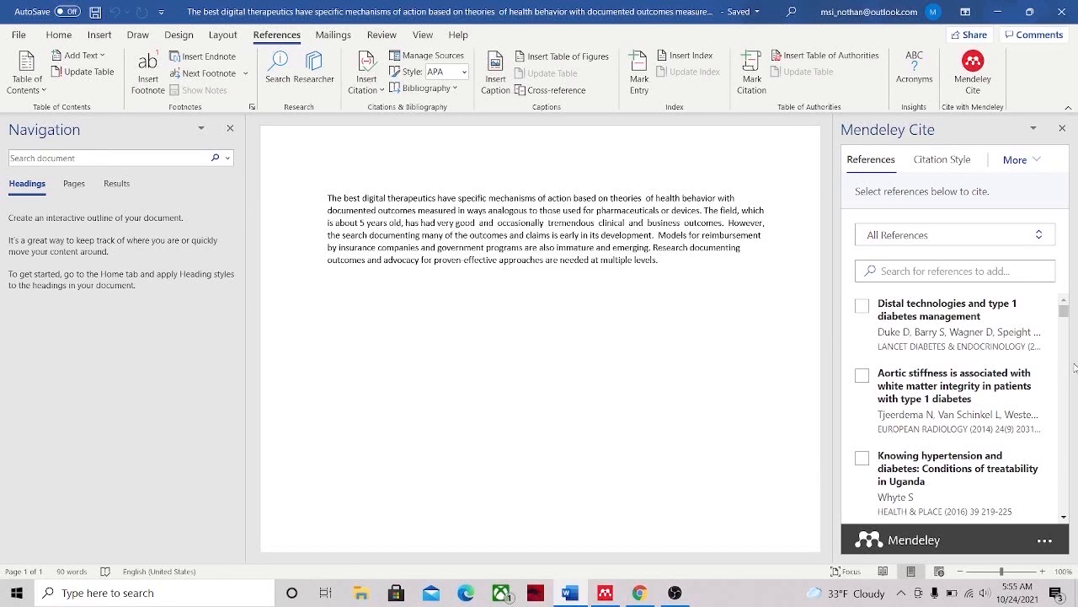
- Cite "Distal technologies and type 1 diabetes management" after "pharmaceuticals or devices" in the Word document
{"action": "left_click_drag", "start_coordinate": [1064, 311], "coordinate": [1061, 289]}
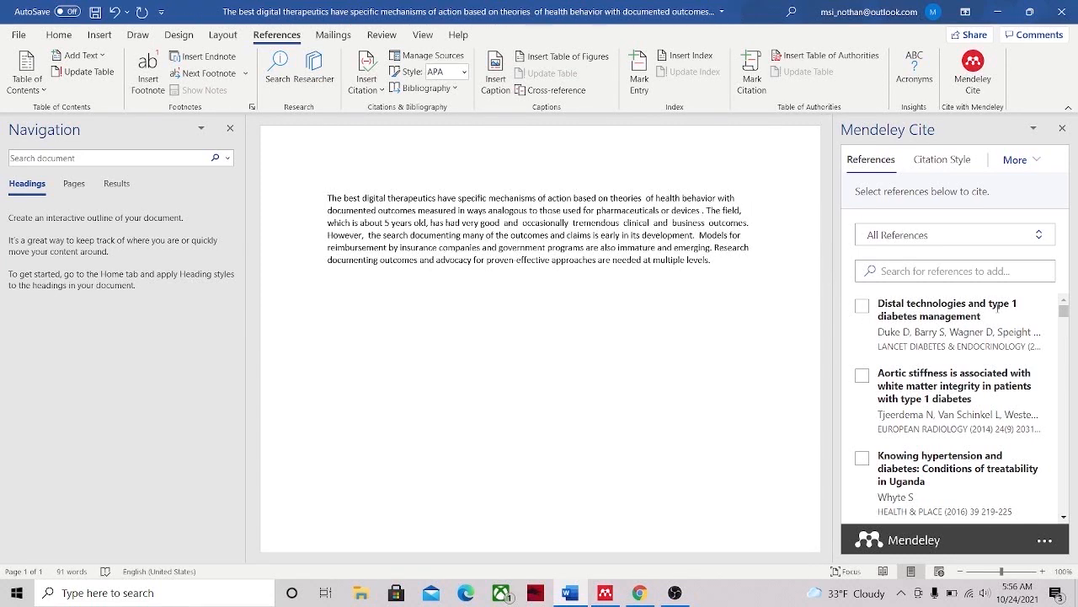
{"action": "left_click", "coordinate": [868, 310]}
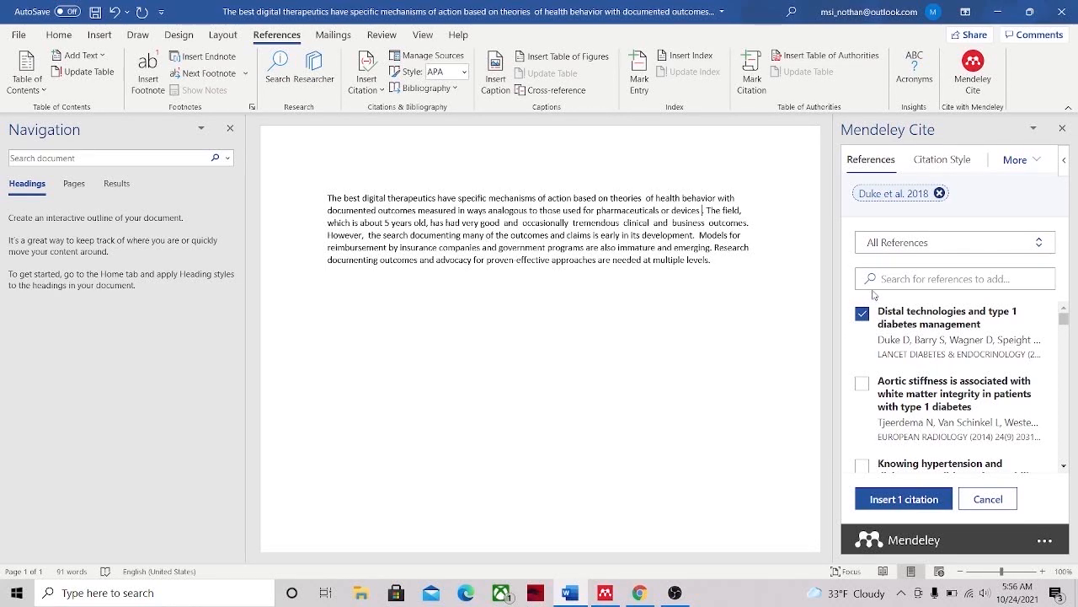
{"action": "left_click", "coordinate": [897, 499]}
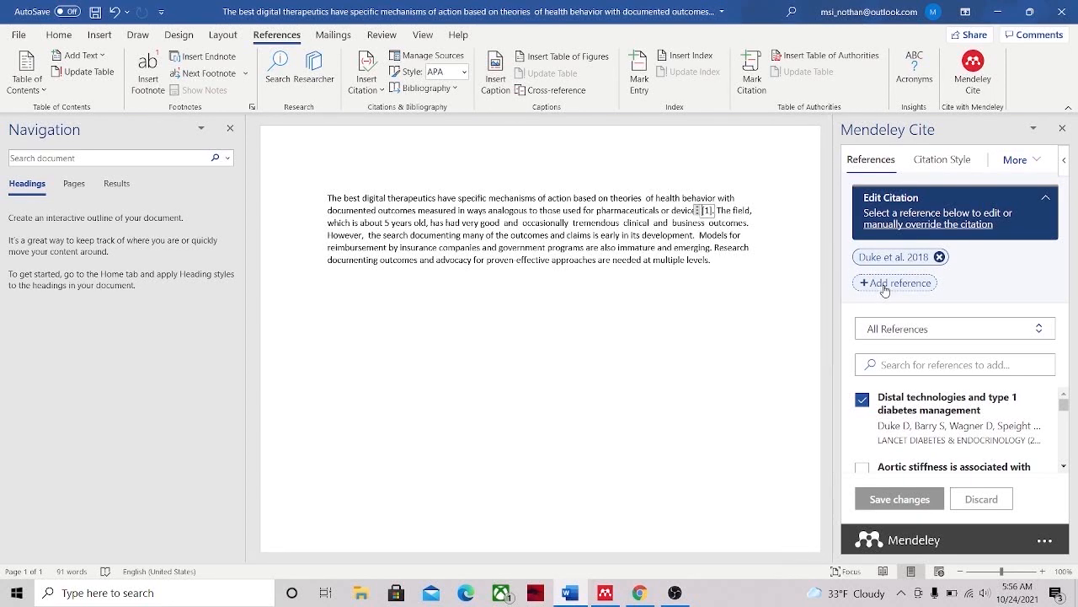
- Add the reference "Knowing hypertension and diabetes: Conditions of treatability in Uganda" to the citation after "devices" and save the changes
{"action": "scroll", "coordinate": [880, 434], "scroll_direction": "down", "scroll_amount": 3}
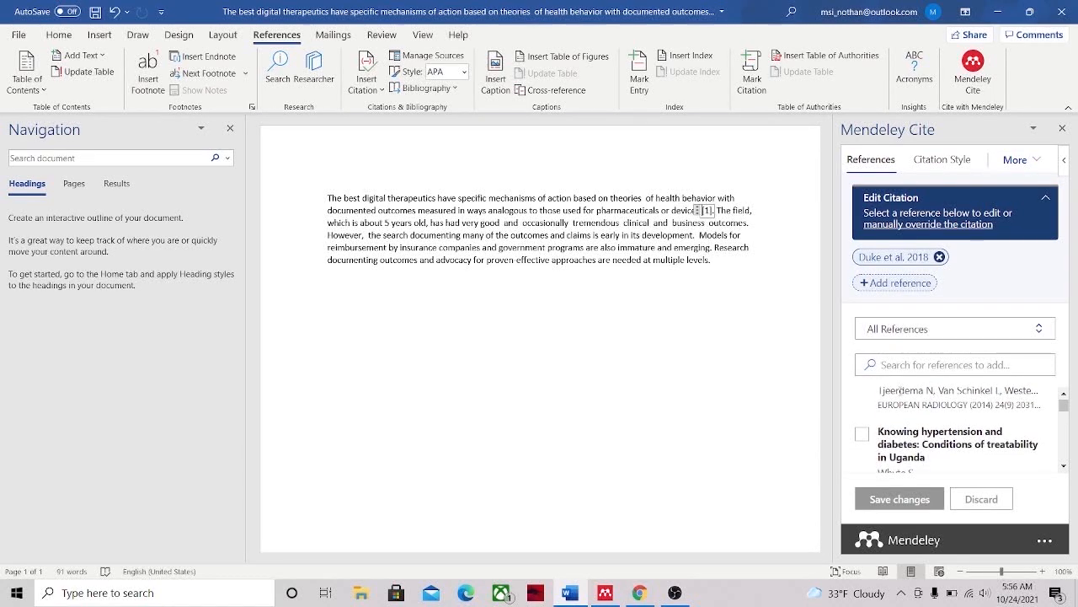
{"action": "left_click", "coordinate": [863, 436]}
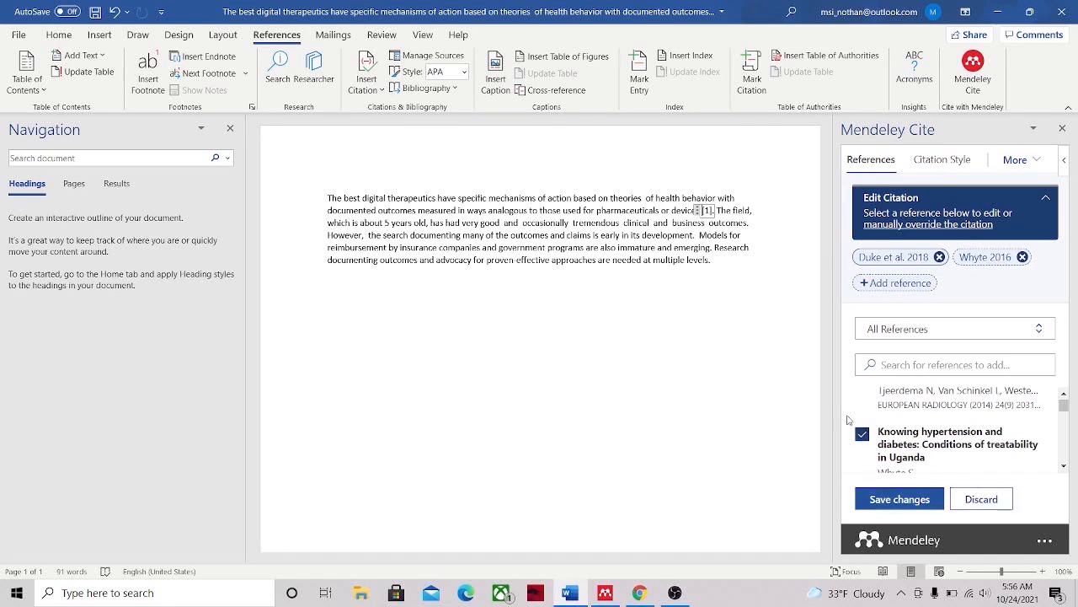
{"action": "left_click", "coordinate": [879, 502]}
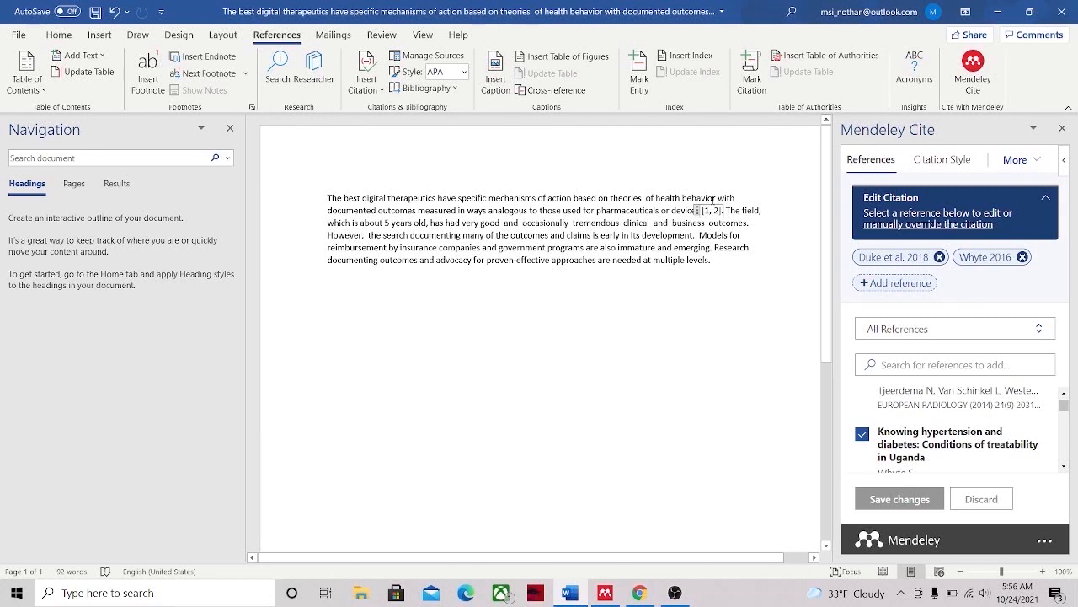
- Change the document's citation style to American Psychological Association 7th edition
{"action": "left_click", "coordinate": [942, 160]}
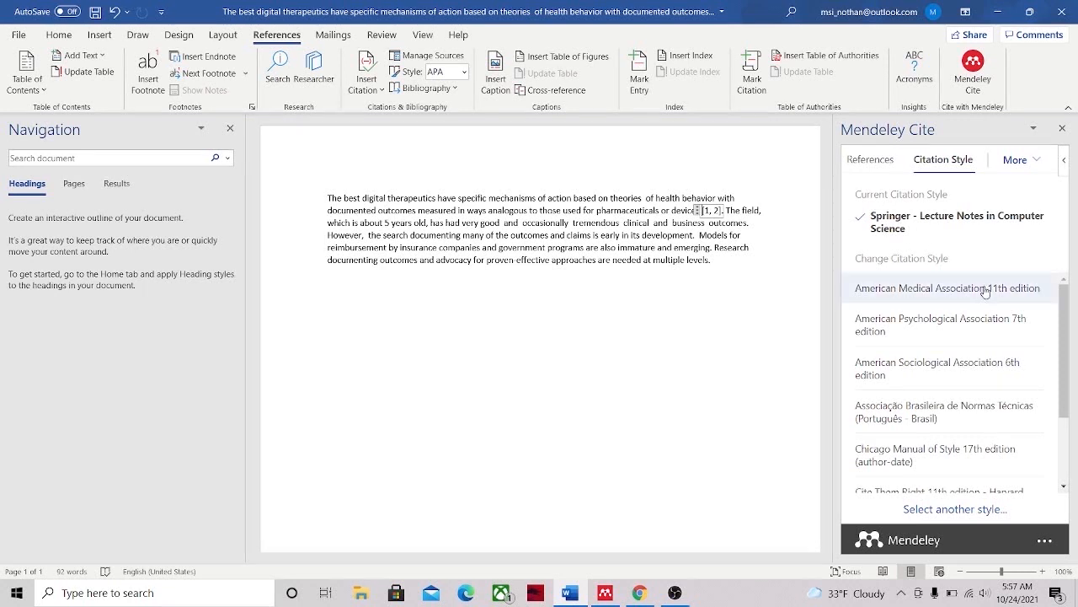
{"action": "left_click", "coordinate": [939, 333]}
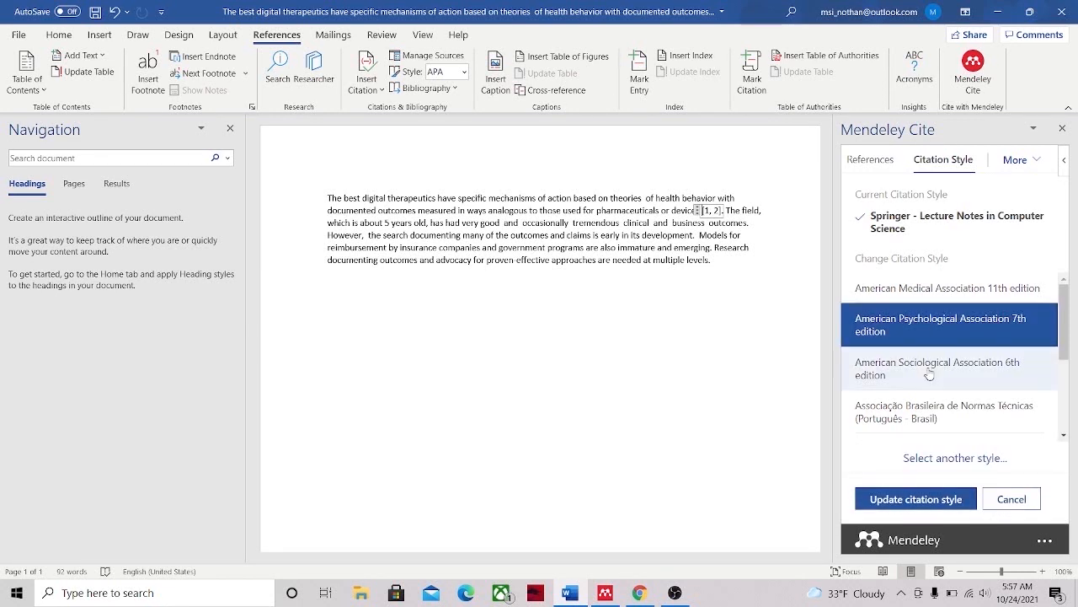
{"action": "left_click", "coordinate": [916, 499]}
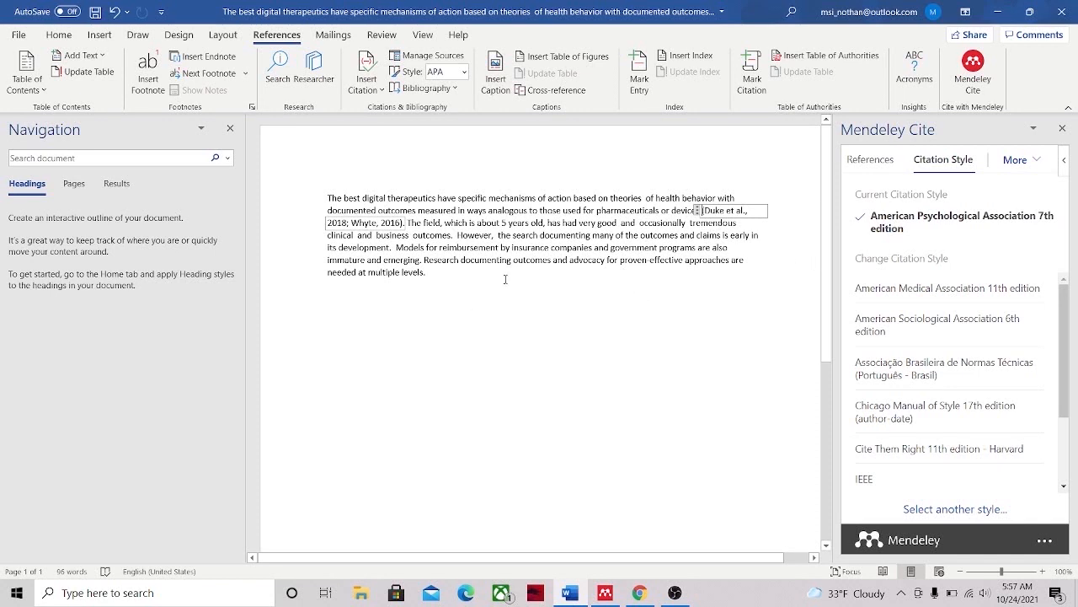
- Replace the paragraph's final period with a citation combining the "Distal technologies" and "Aortic stiffness" diabetes references
{"action": "left_click", "coordinate": [445, 277]}
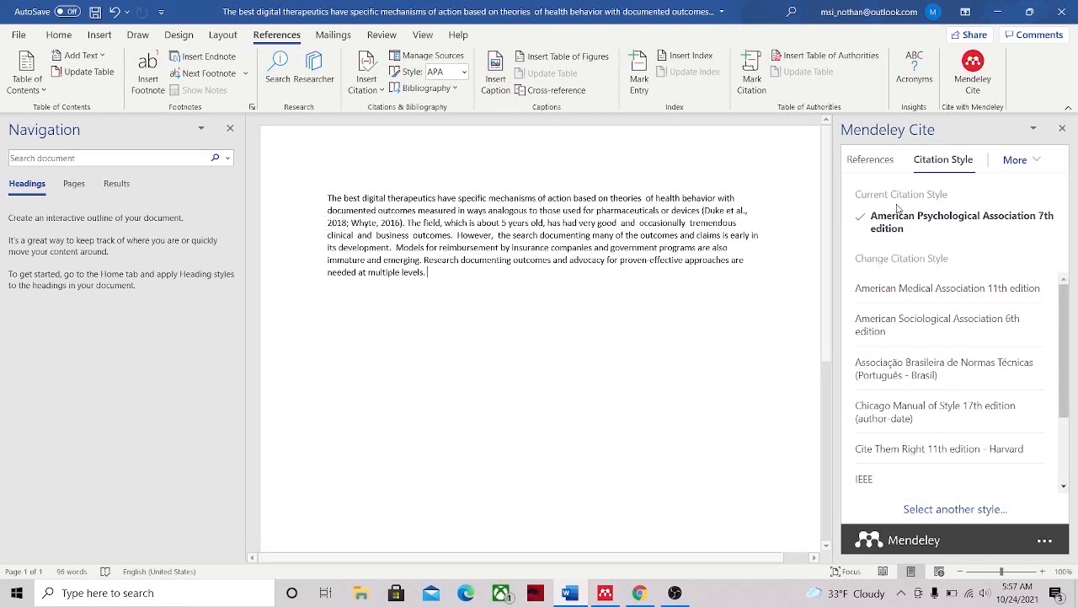
{"action": "left_click", "coordinate": [870, 160]}
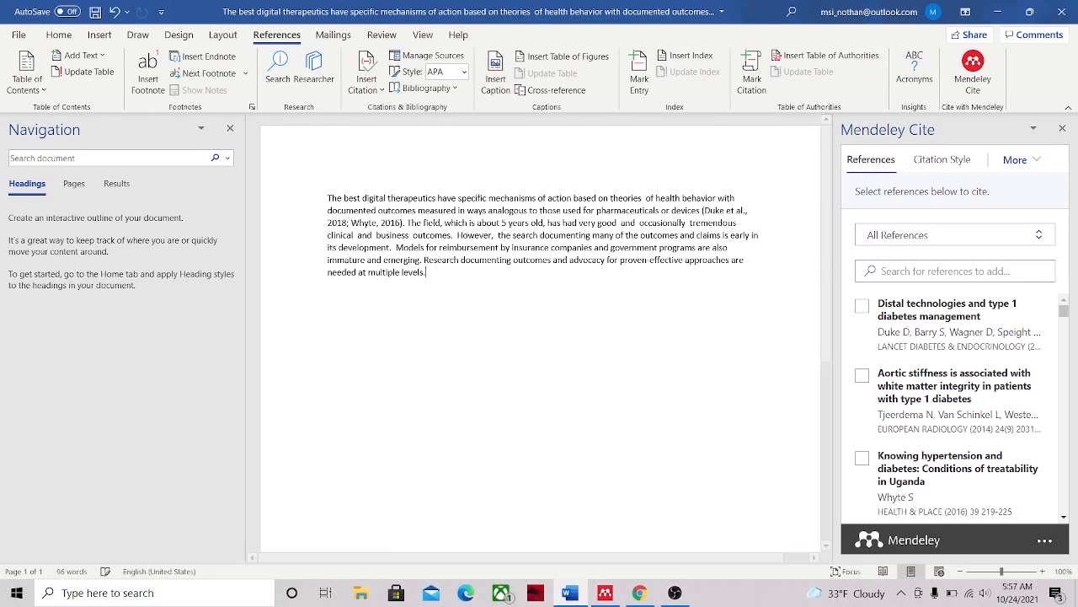
{"action": "key", "text": "BackSpace"}
{"action": "left_click", "coordinate": [862, 305]}
{"action": "left_click", "coordinate": [862, 375]}
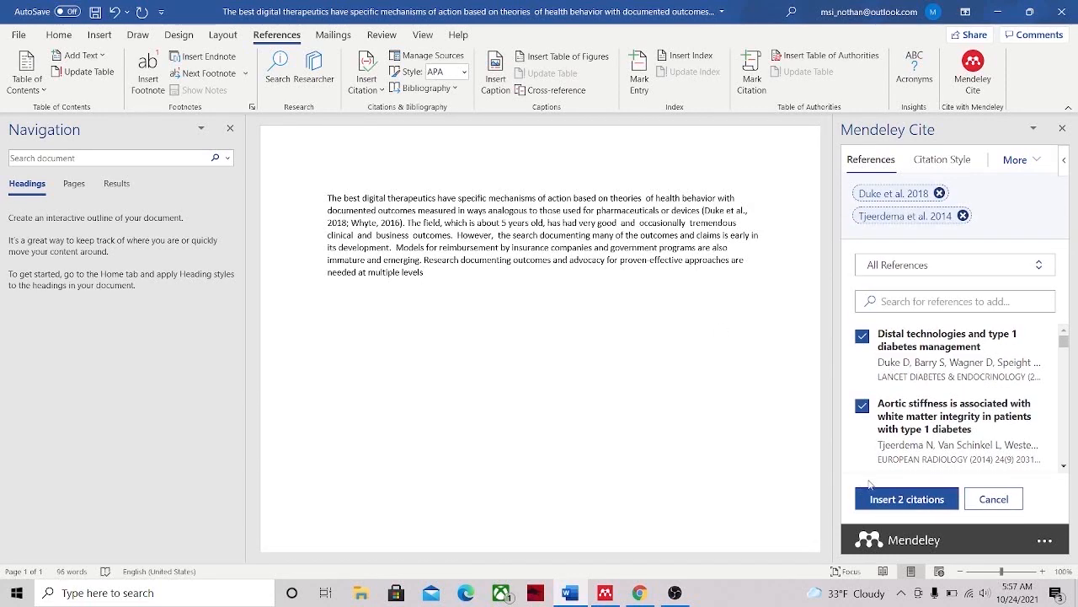
{"action": "left_click", "coordinate": [902, 499]}
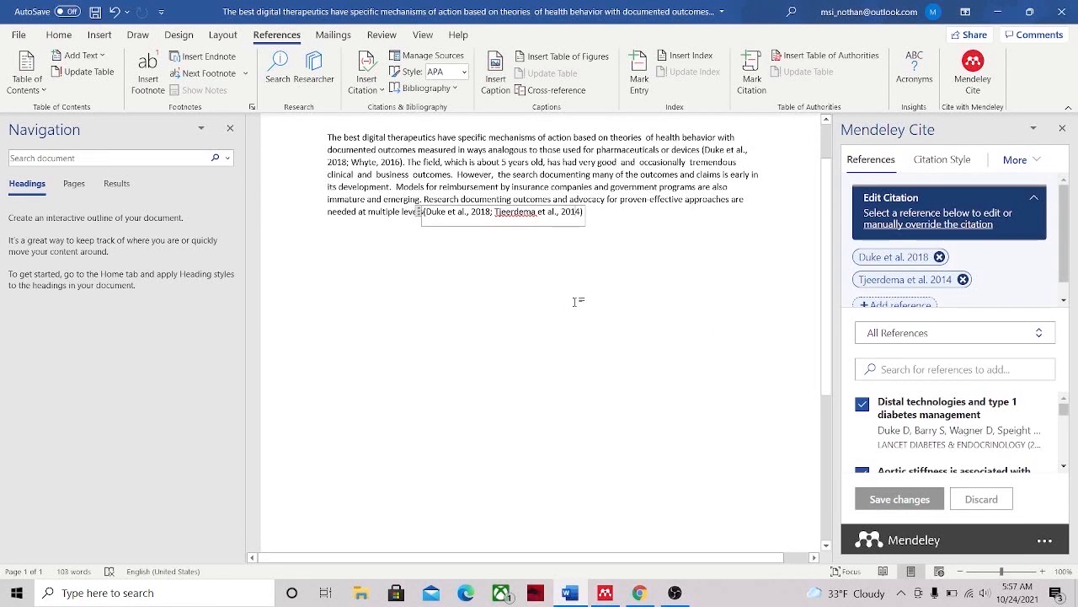
- Insert the Mendeley bibliography below the paragraph and look over its entries
{"action": "left_click", "coordinate": [620, 230]}
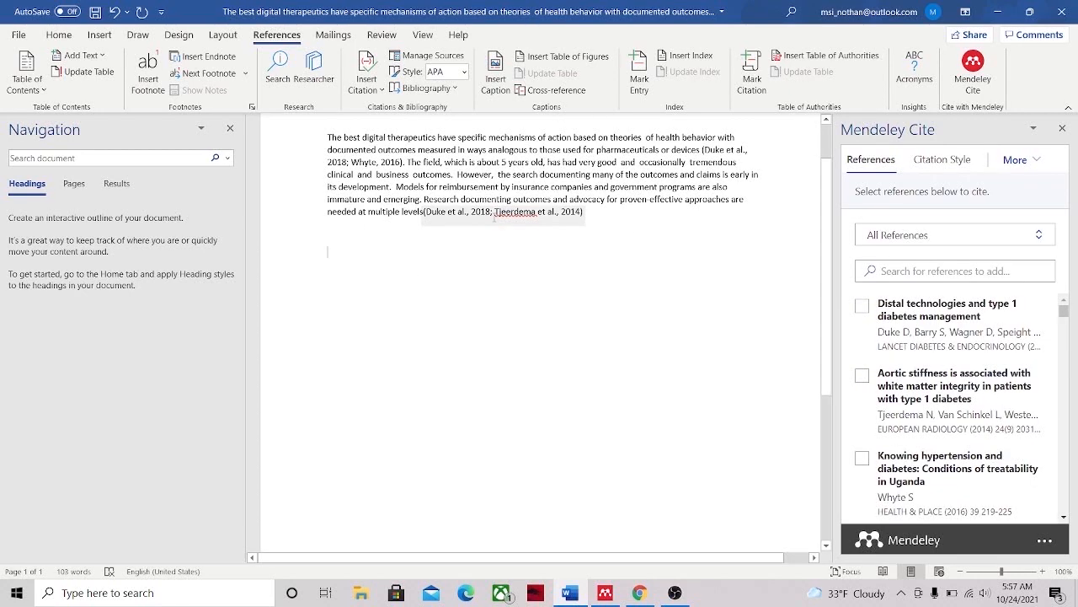
{"action": "scroll", "coordinate": [486, 310], "scroll_direction": "up", "scroll_amount": 2}
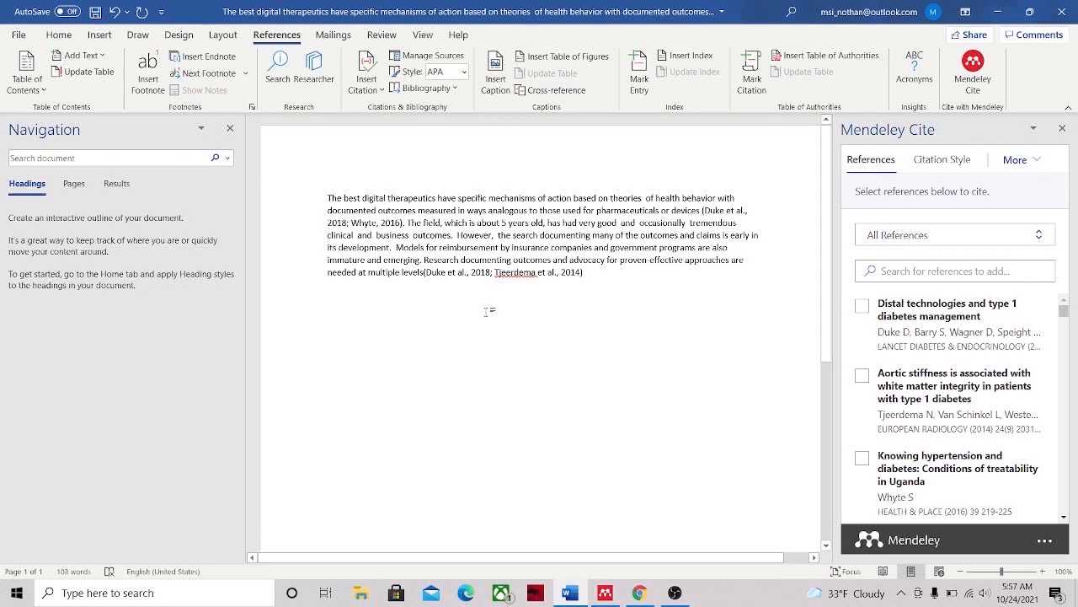
{"action": "scroll", "coordinate": [960, 387], "scroll_direction": "down", "scroll_amount": 5}
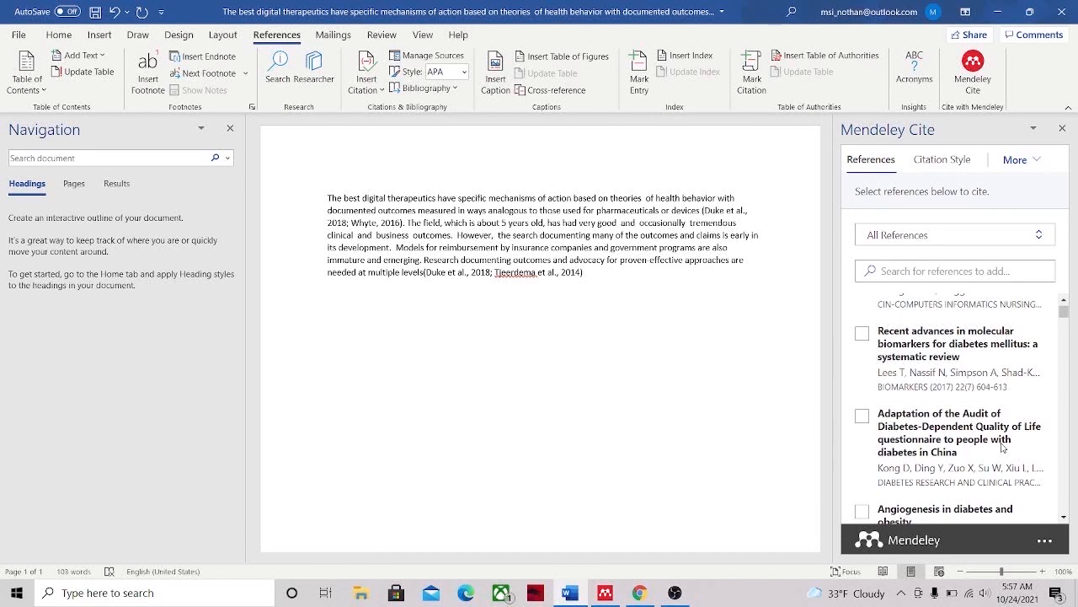
{"action": "scroll", "coordinate": [960, 388], "scroll_direction": "up", "scroll_amount": 5}
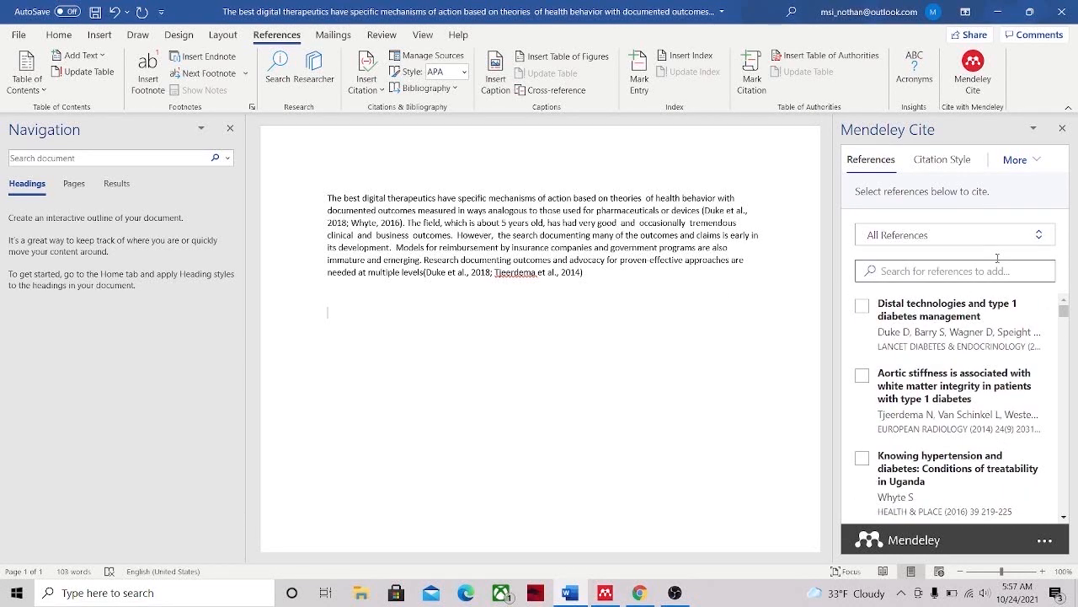
{"action": "left_click", "coordinate": [1044, 162]}
{"action": "left_click", "coordinate": [1000, 182]}
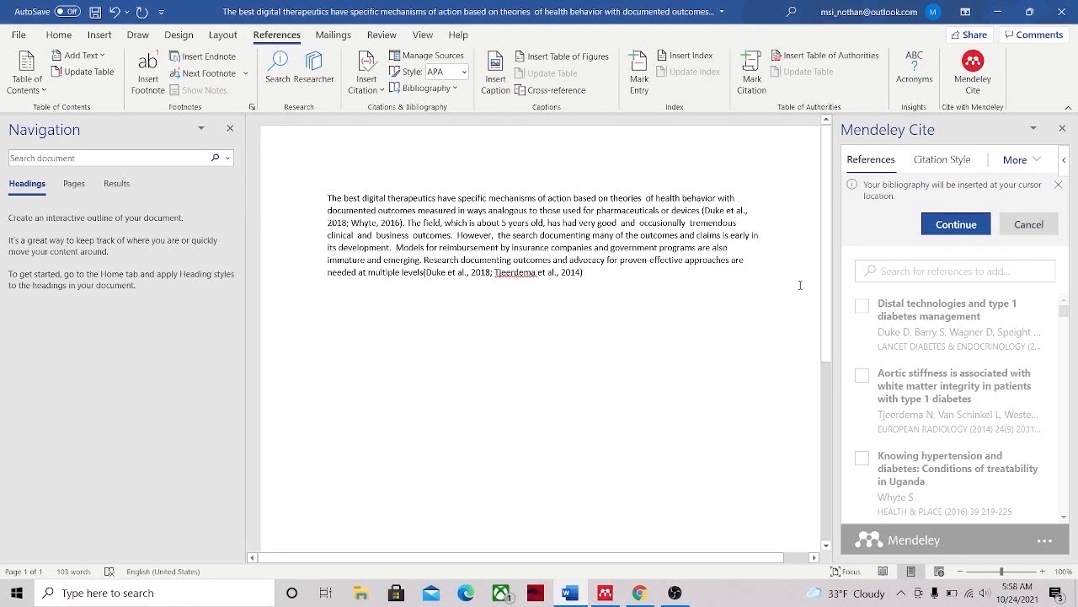
{"action": "left_click", "coordinate": [956, 224]}
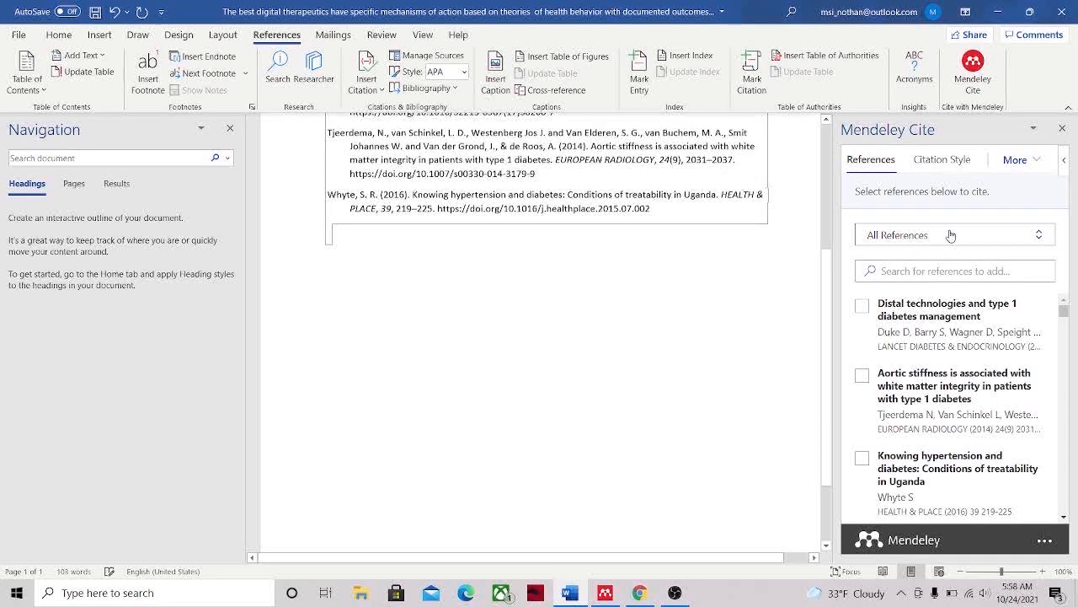
{"action": "scroll", "coordinate": [573, 323], "scroll_direction": "down", "scroll_amount": 1}
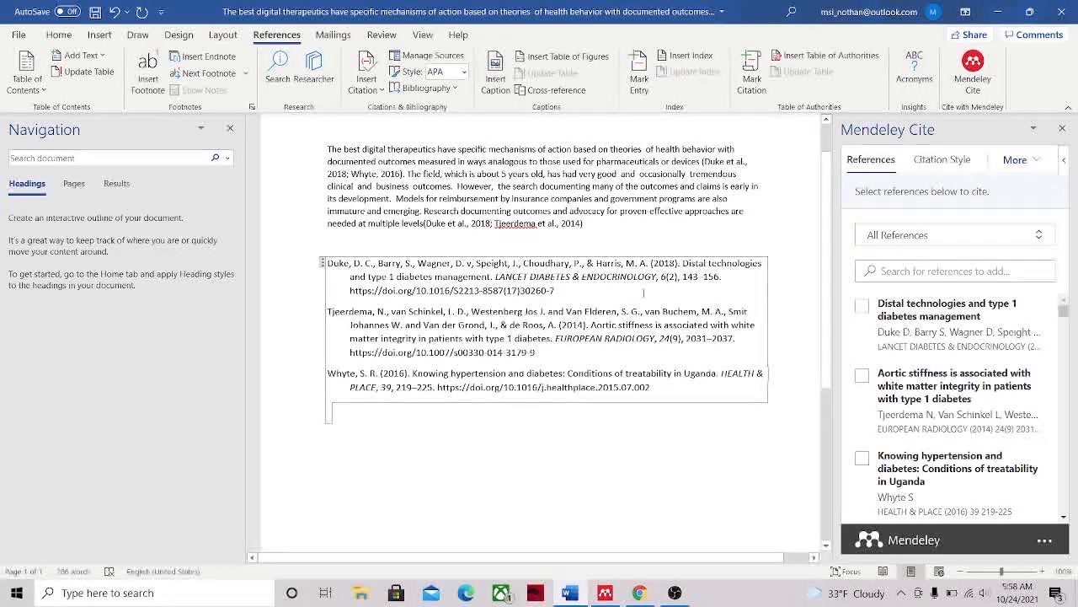
- Change the citation style of the citations and bibliography to IEEE
{"action": "left_click", "coordinate": [967, 160]}
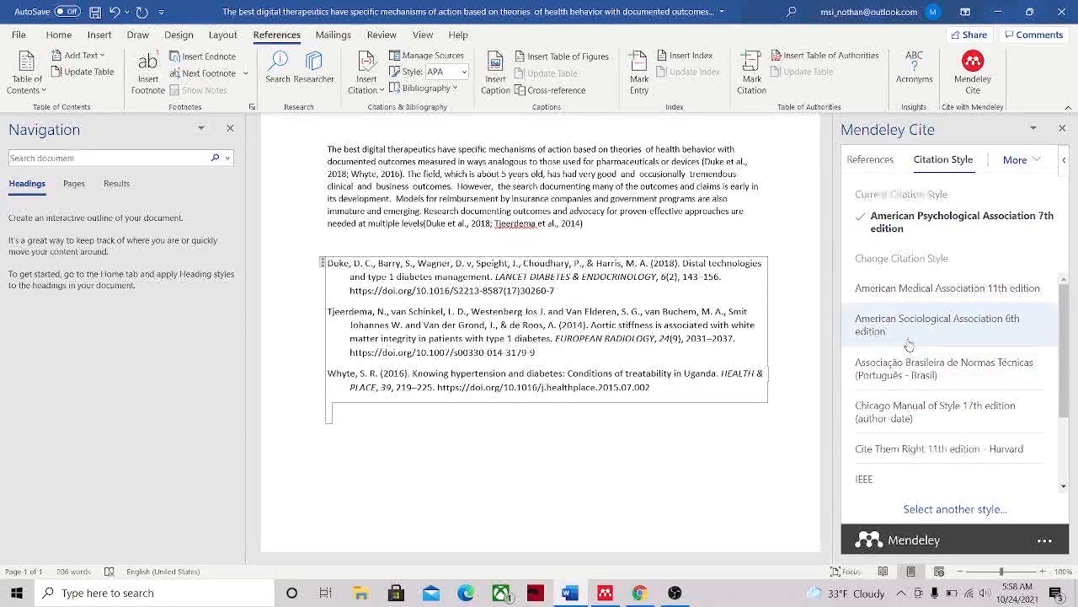
{"action": "left_click", "coordinate": [887, 487]}
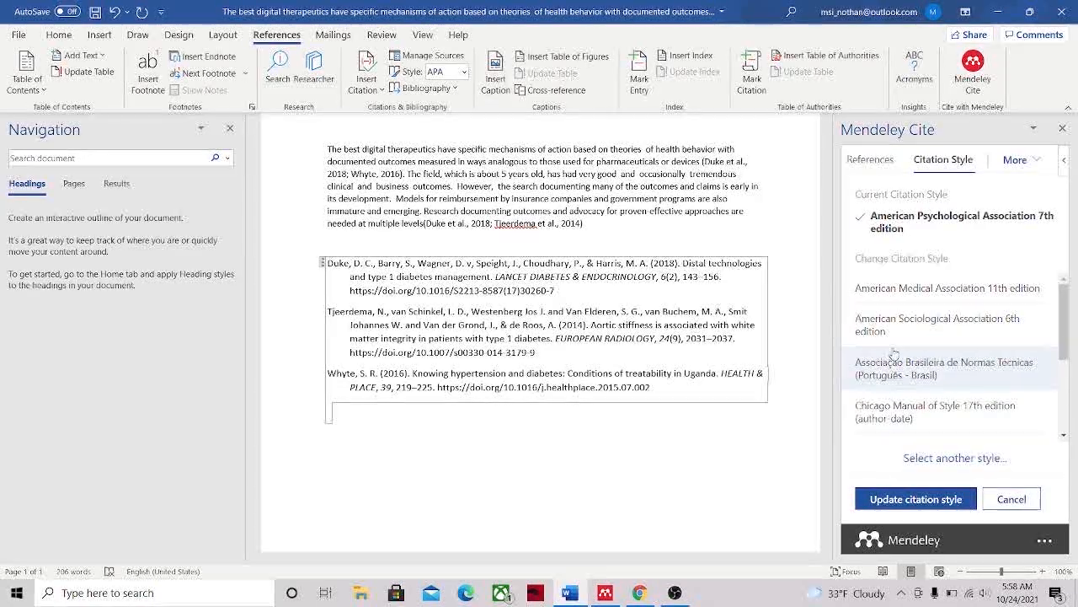
{"action": "left_click", "coordinate": [916, 499]}
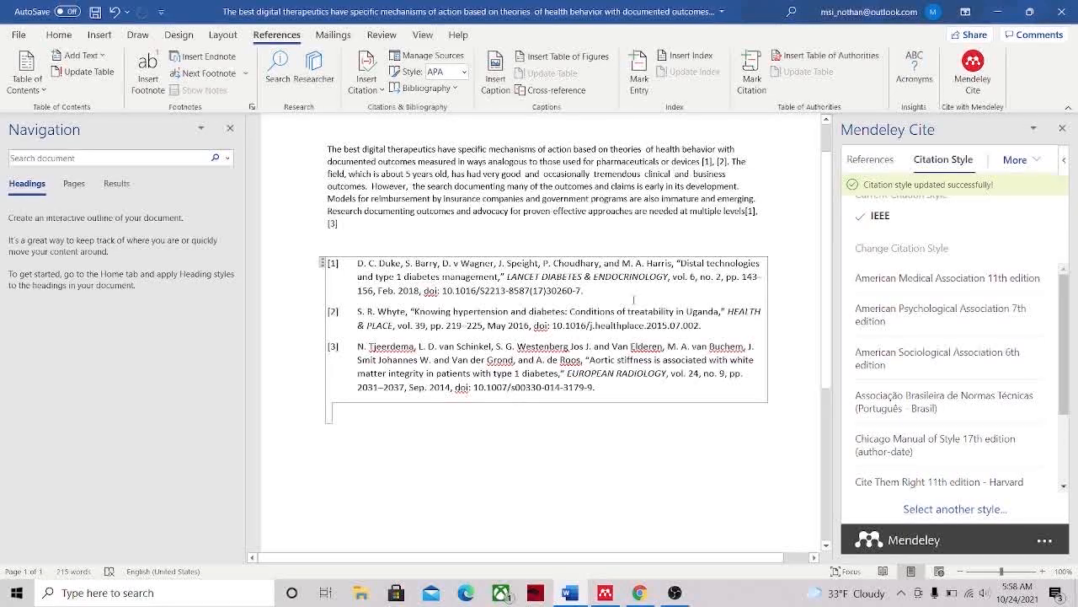
- Look through the list of preset citation styles available for the document
{"action": "scroll", "coordinate": [969, 371], "scroll_direction": "down", "scroll_amount": 3}
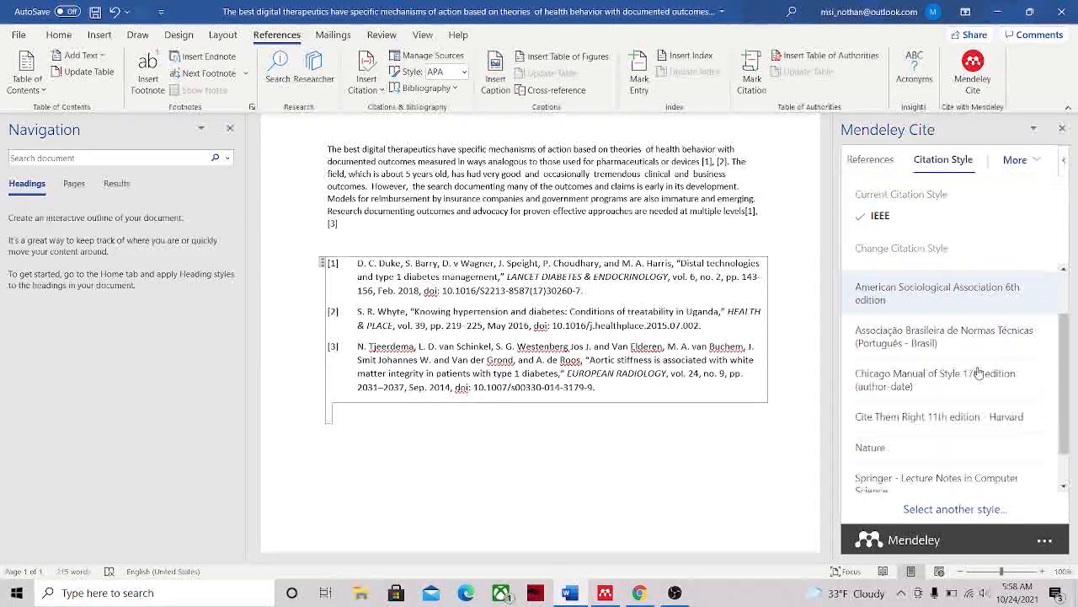
{"action": "scroll", "coordinate": [979, 372], "scroll_direction": "up", "scroll_amount": 3}
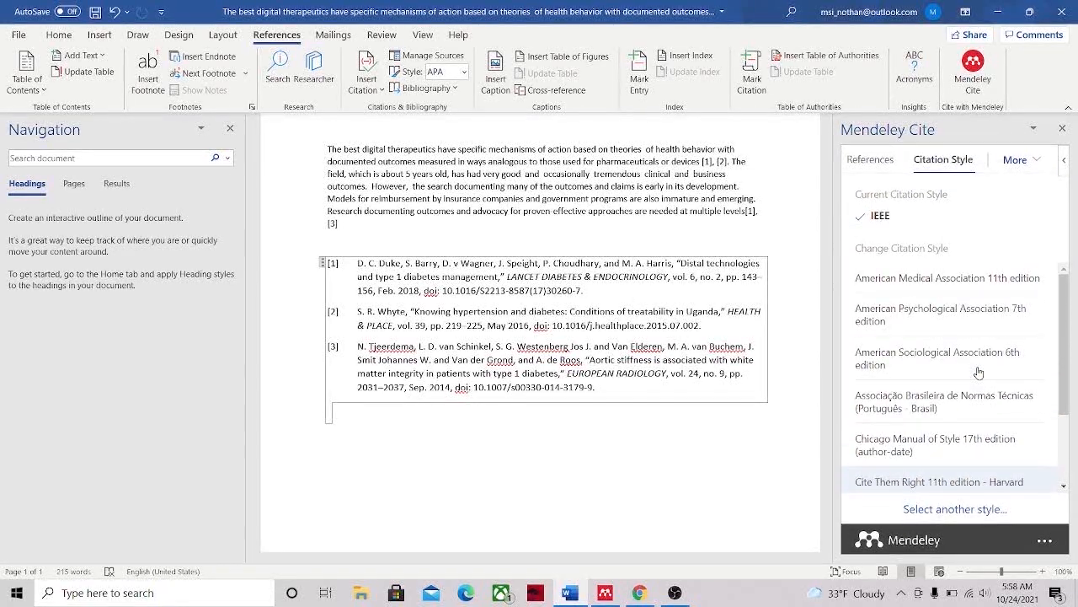
{"action": "scroll", "coordinate": [979, 372], "scroll_direction": "down", "scroll_amount": 2}
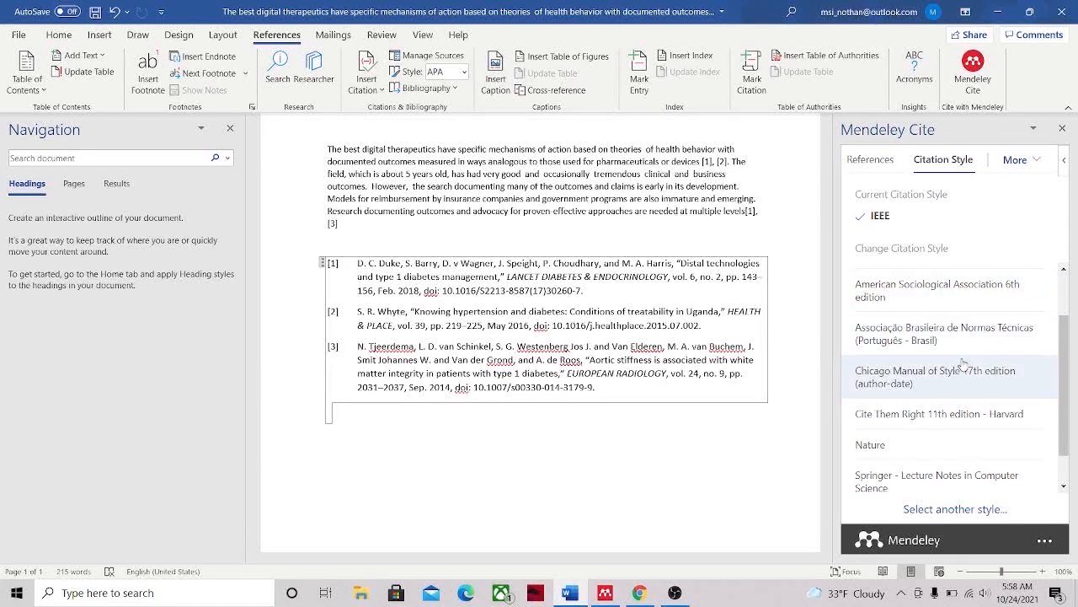
{"action": "scroll", "coordinate": [958, 374], "scroll_direction": "down", "scroll_amount": 1}
{"action": "scroll", "coordinate": [958, 374], "scroll_direction": "up", "scroll_amount": 3}
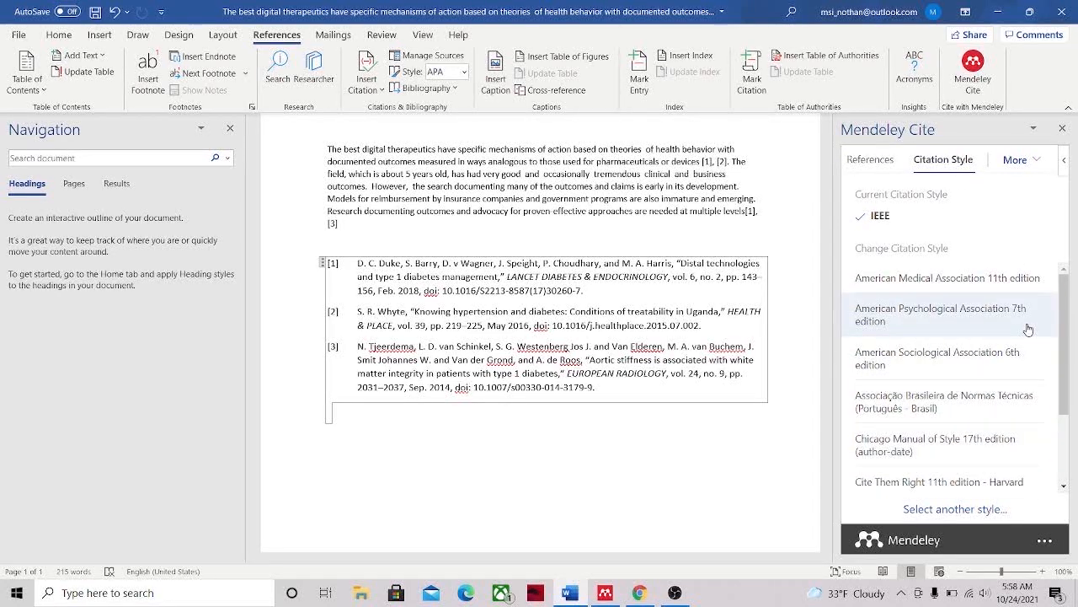
{"action": "scroll", "coordinate": [932, 444], "scroll_direction": "down", "scroll_amount": 3}
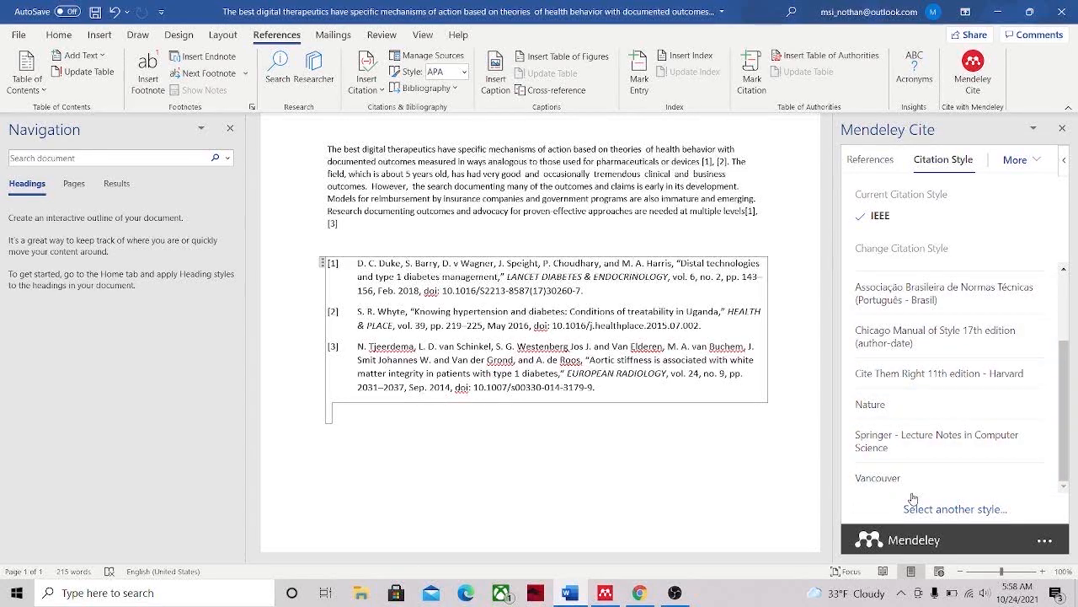
- Search the online citation styles for "springer" and look through the Springer variants
{"action": "left_click", "coordinate": [955, 509]}
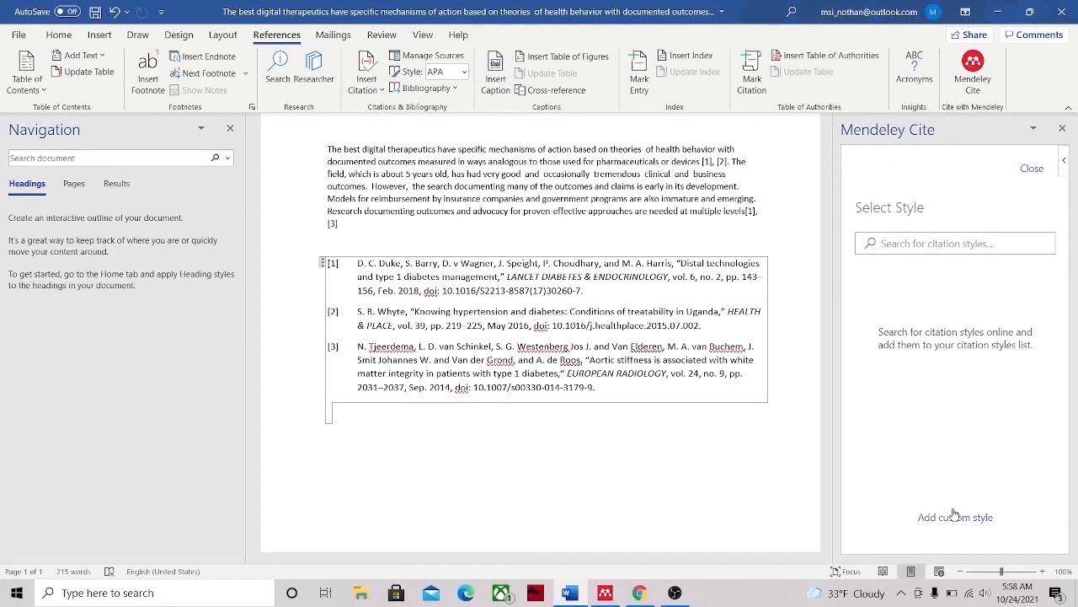
{"action": "left_click", "coordinate": [931, 241]}
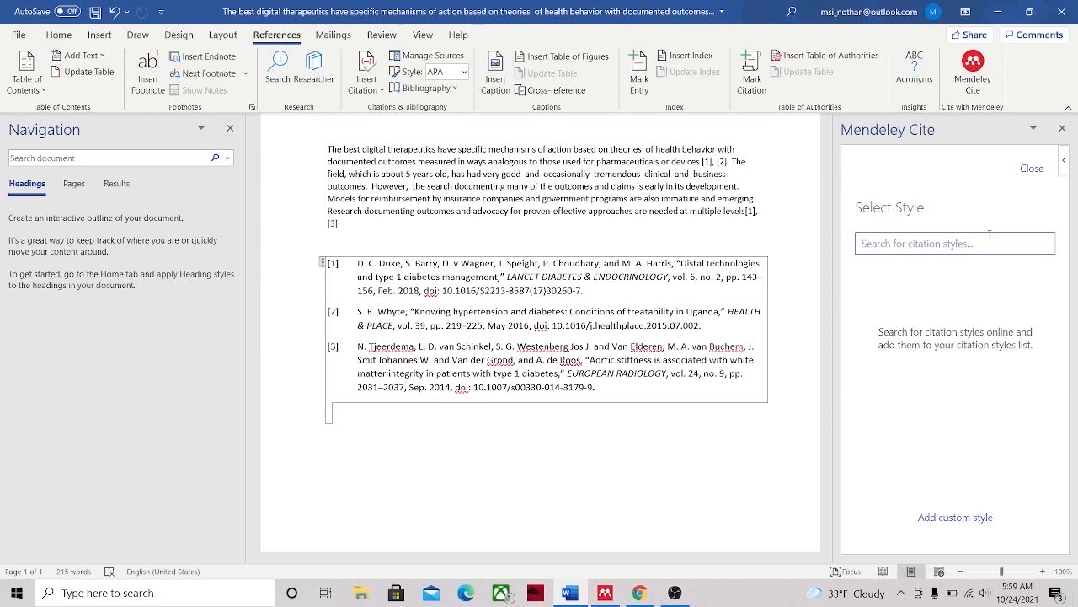
{"action": "type", "text": "spr"}
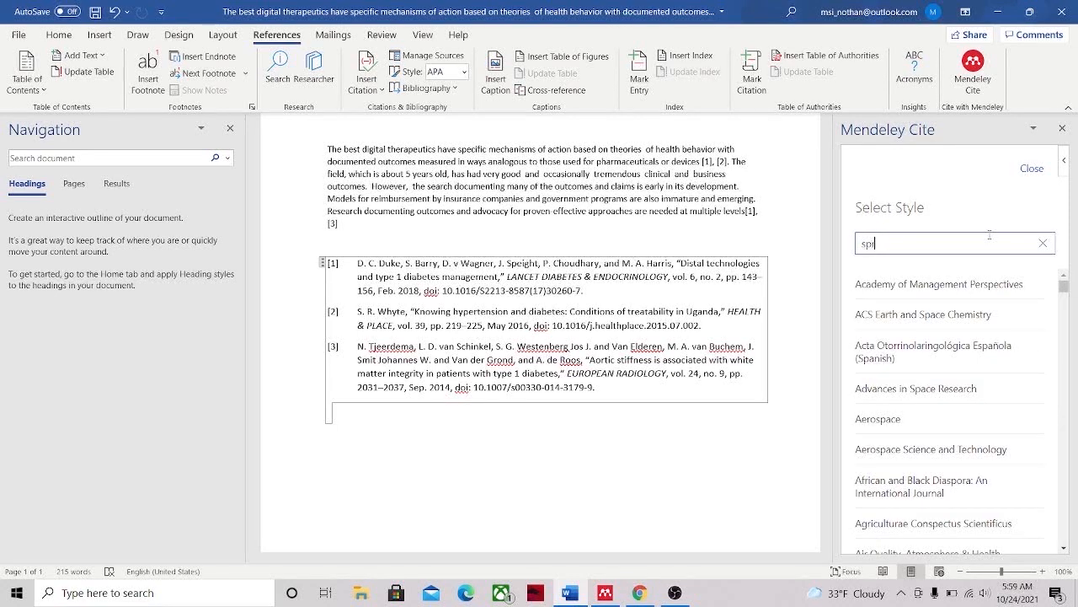
{"action": "type", "text": "inger"}
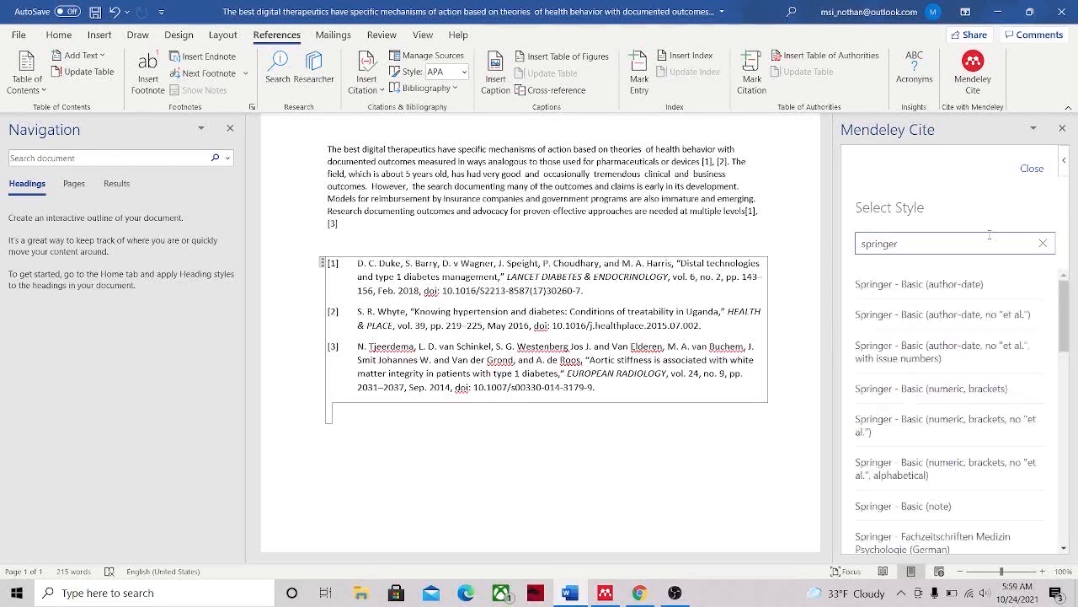
{"action": "scroll", "coordinate": [958, 379], "scroll_direction": "down", "scroll_amount": 5}
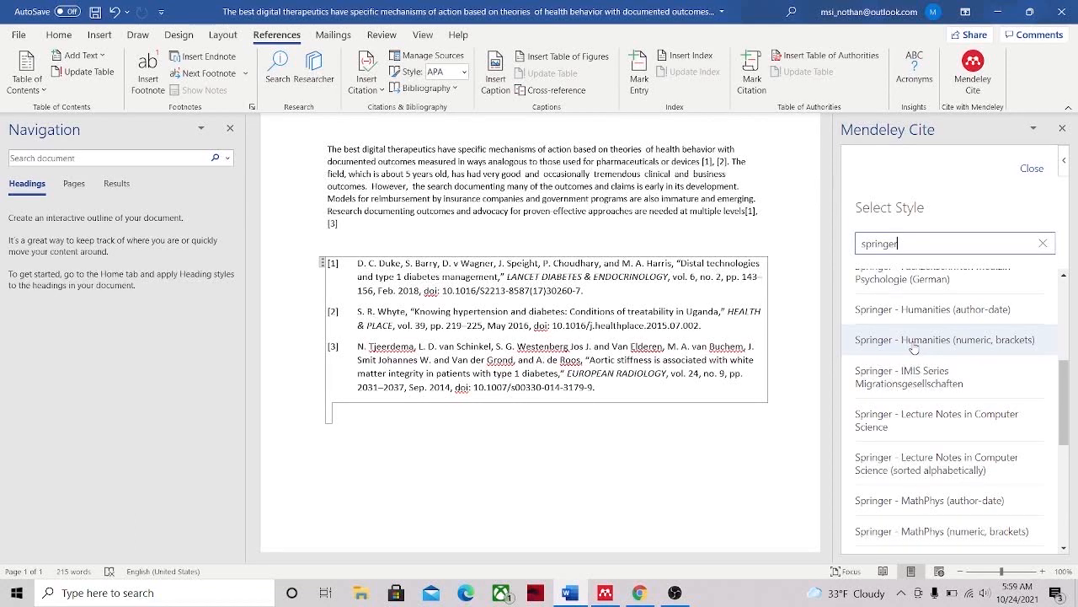
{"action": "scroll", "coordinate": [923, 414], "scroll_direction": "down", "scroll_amount": 2}
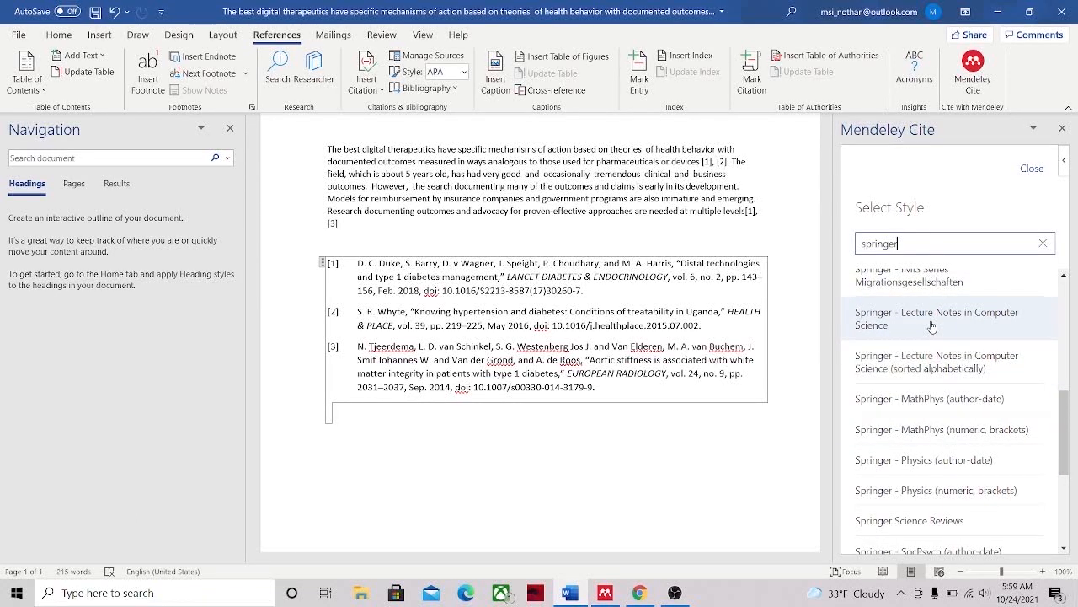
{"action": "scroll", "coordinate": [926, 362], "scroll_direction": "down", "scroll_amount": 1}
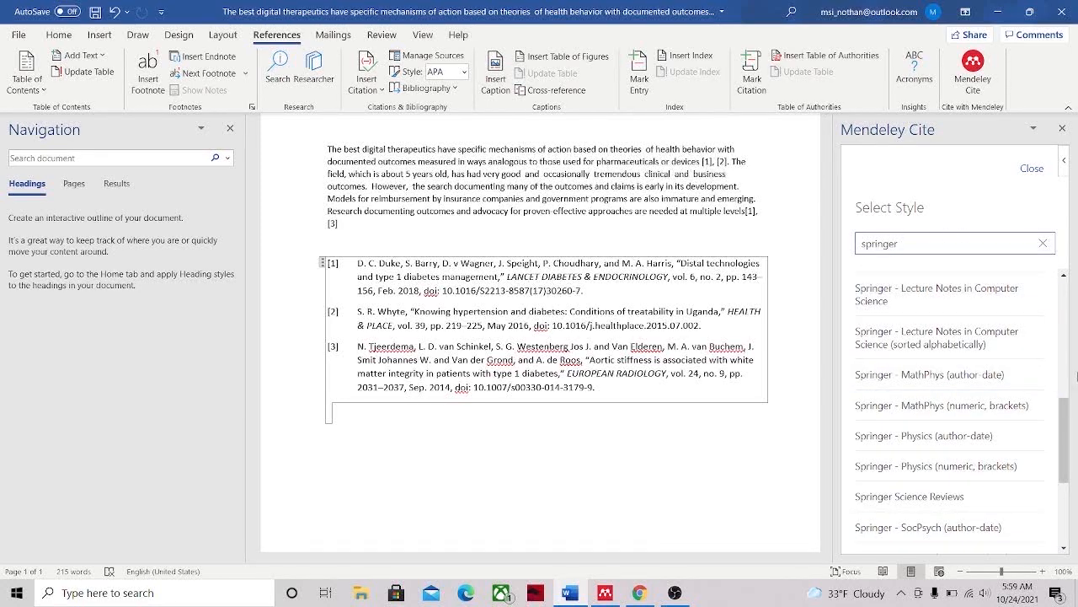
{"action": "left_click", "coordinate": [702, 482]}
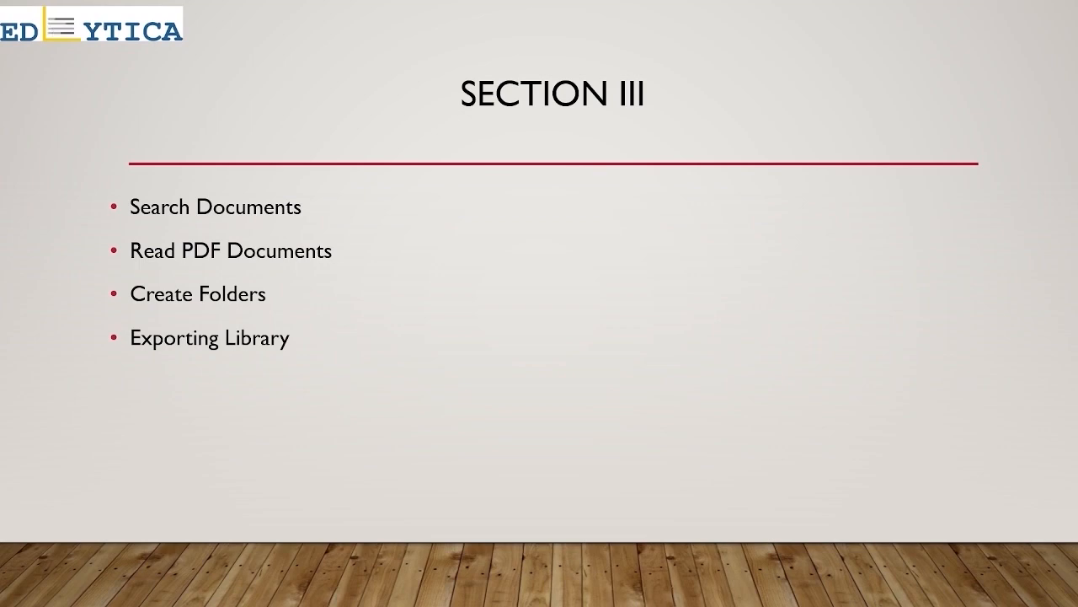
- End the Section III slide show, switch to Mendeley Reference Manager and activate the library search
{"action": "key", "text": "Escape"}
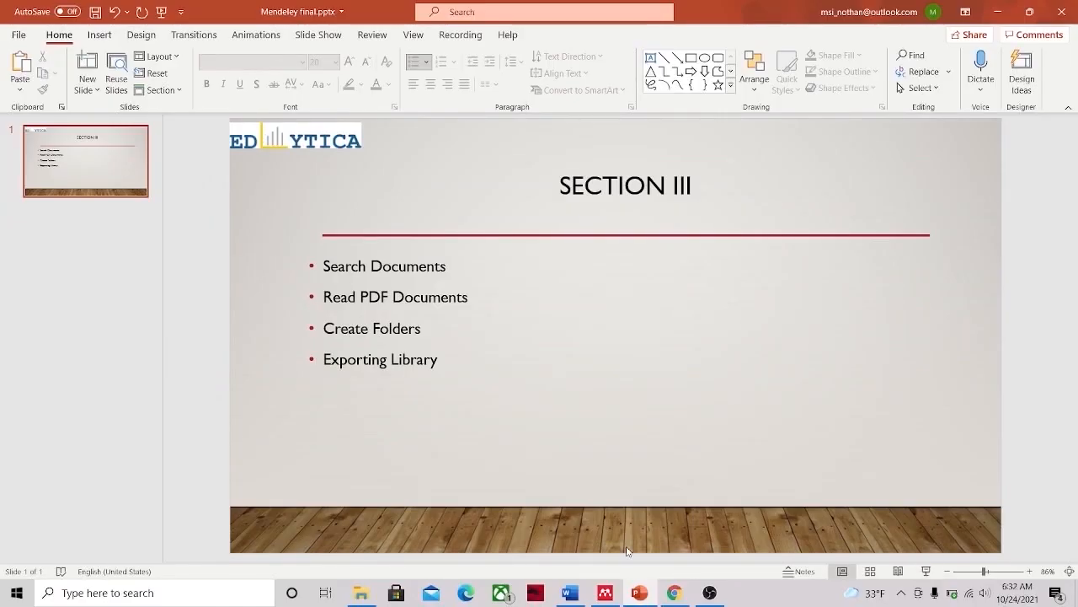
{"action": "left_click", "coordinate": [613, 595]}
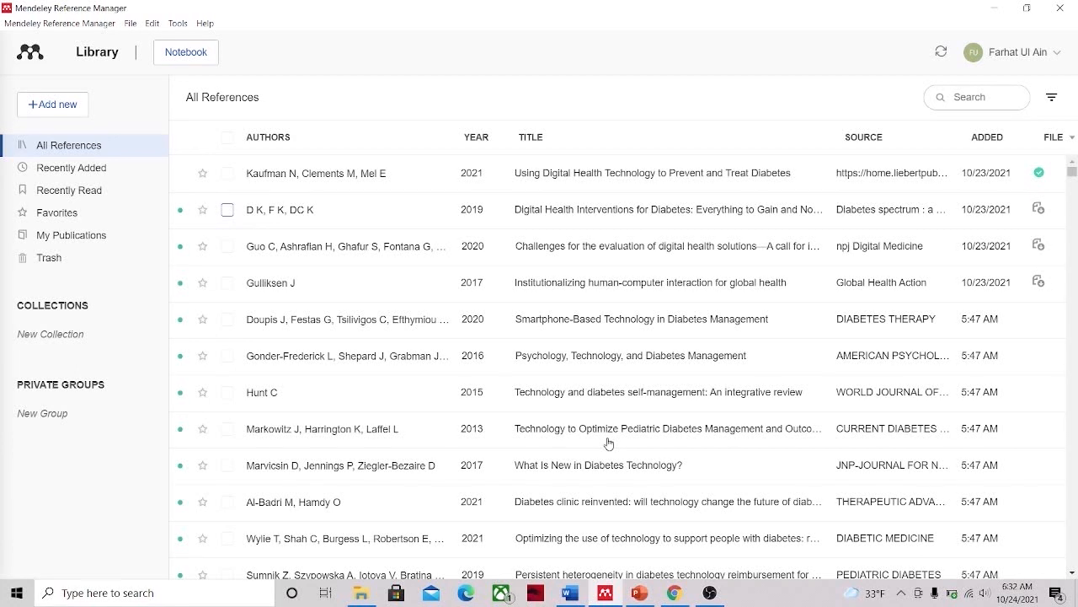
{"action": "left_click", "coordinate": [972, 100]}
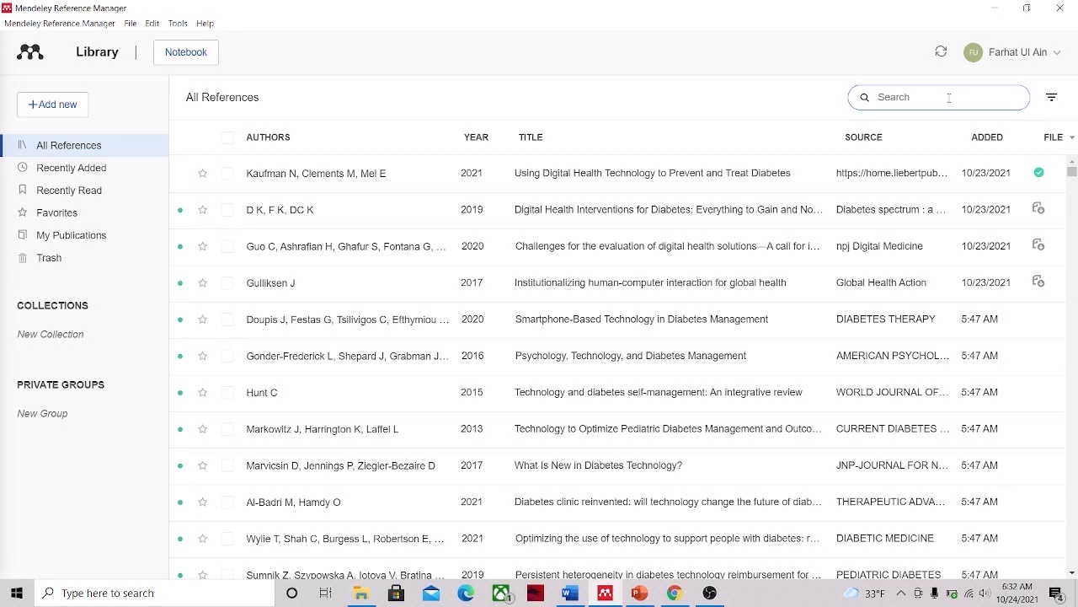
- Filter the library by two co-authors of the "Use of flash glucose-sensing technology (FreeStyle Libre)" reference and view the filtered list
{"action": "left_click", "coordinate": [1051, 99]}
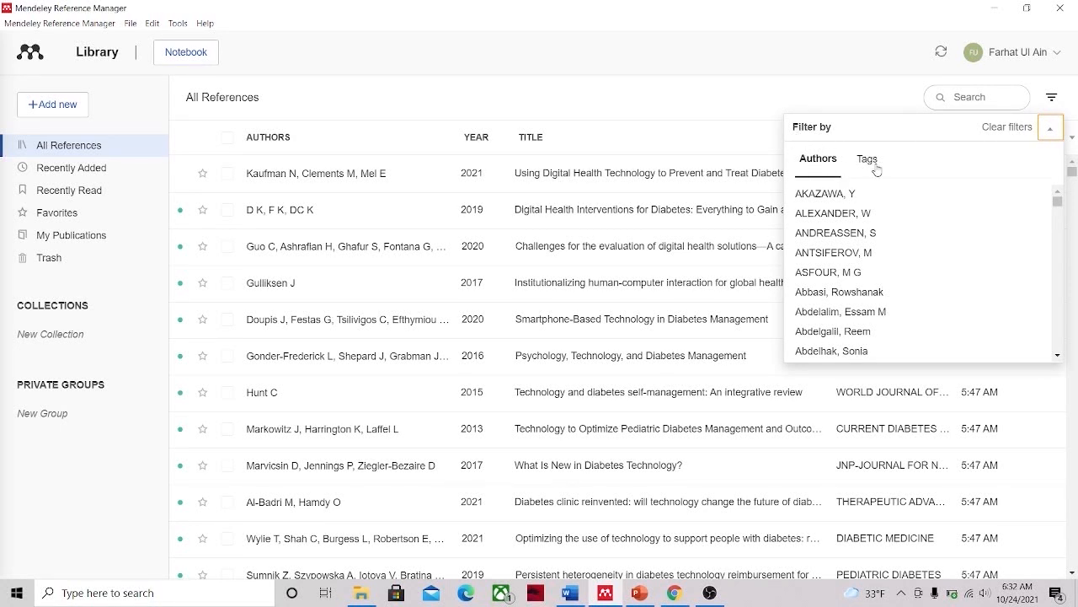
{"action": "scroll", "coordinate": [841, 312], "scroll_direction": "down", "scroll_amount": 1}
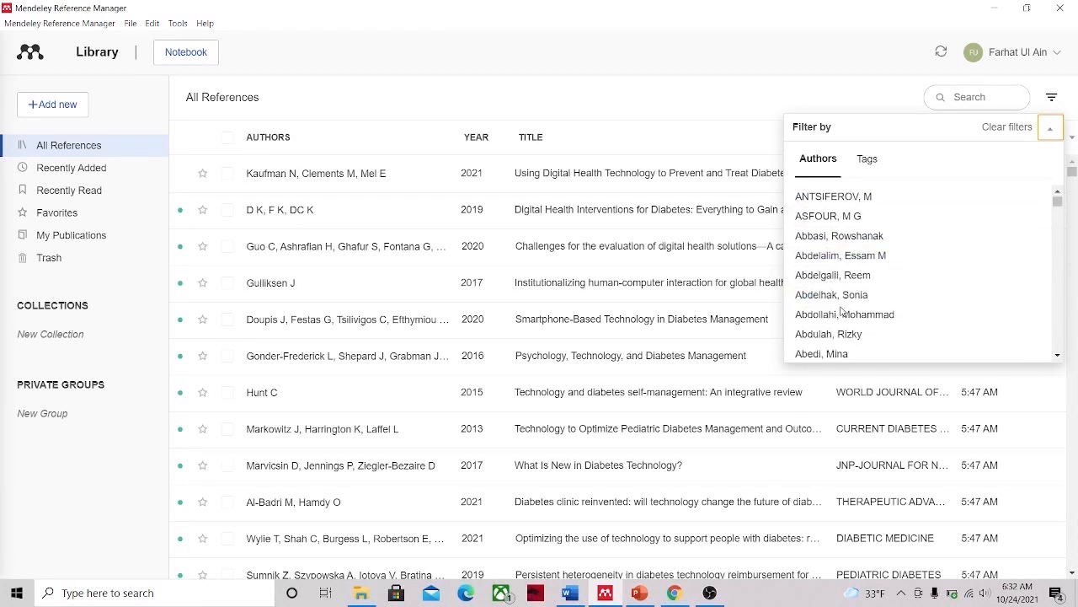
{"action": "scroll", "coordinate": [841, 311], "scroll_direction": "down", "scroll_amount": 2}
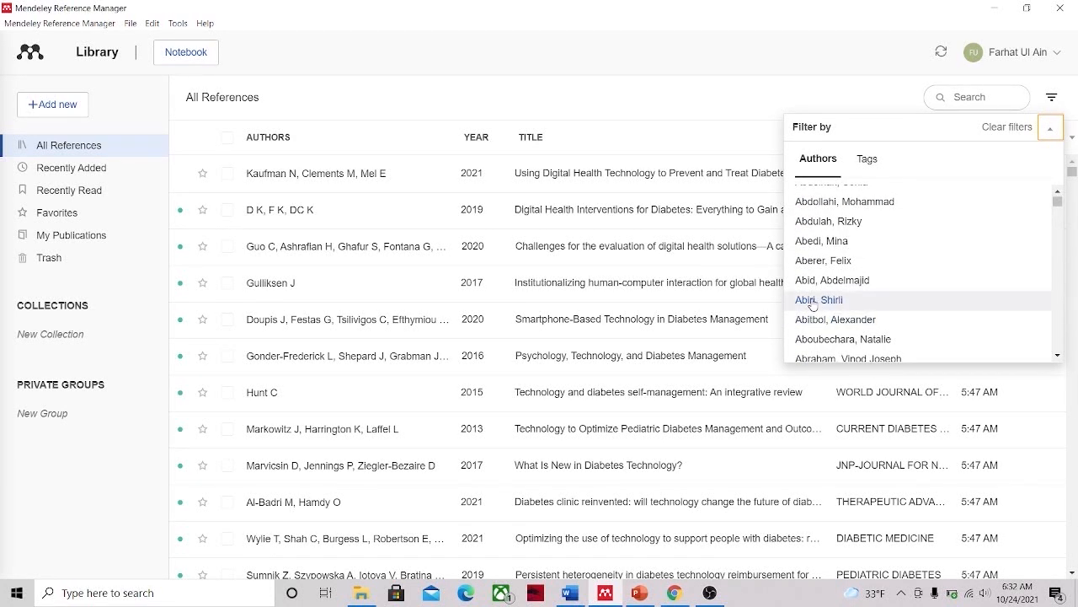
{"action": "left_click", "coordinate": [812, 301]}
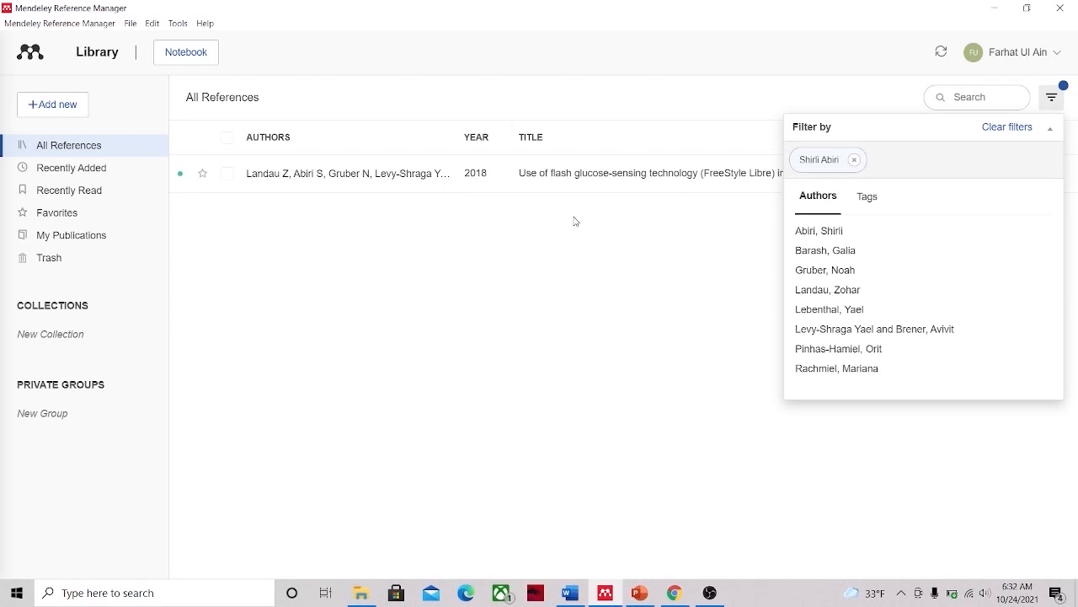
{"action": "left_click", "coordinate": [860, 337]}
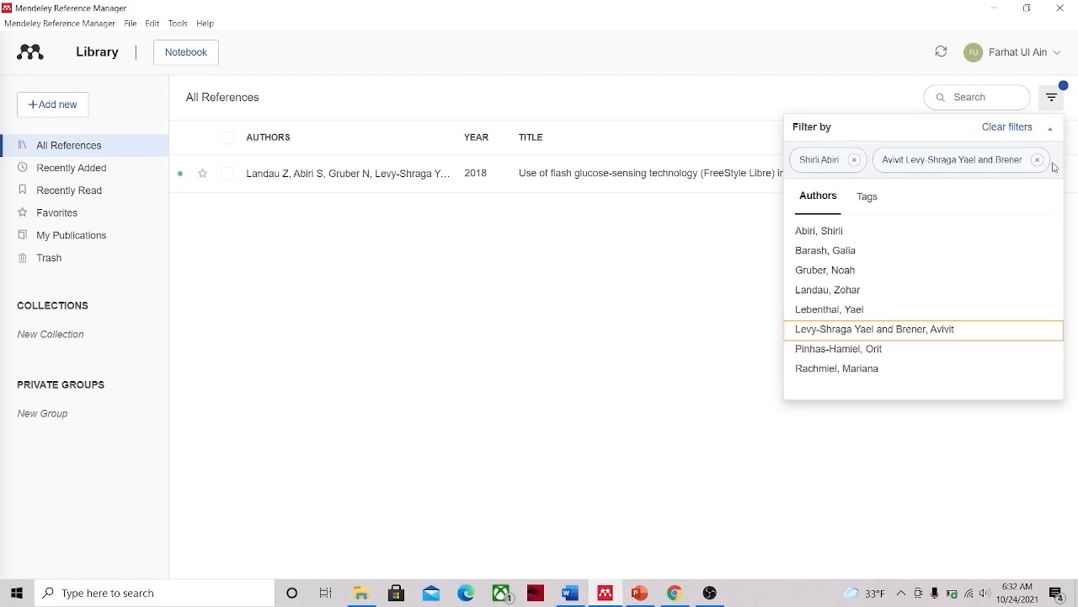
{"action": "key", "text": "Escape"}
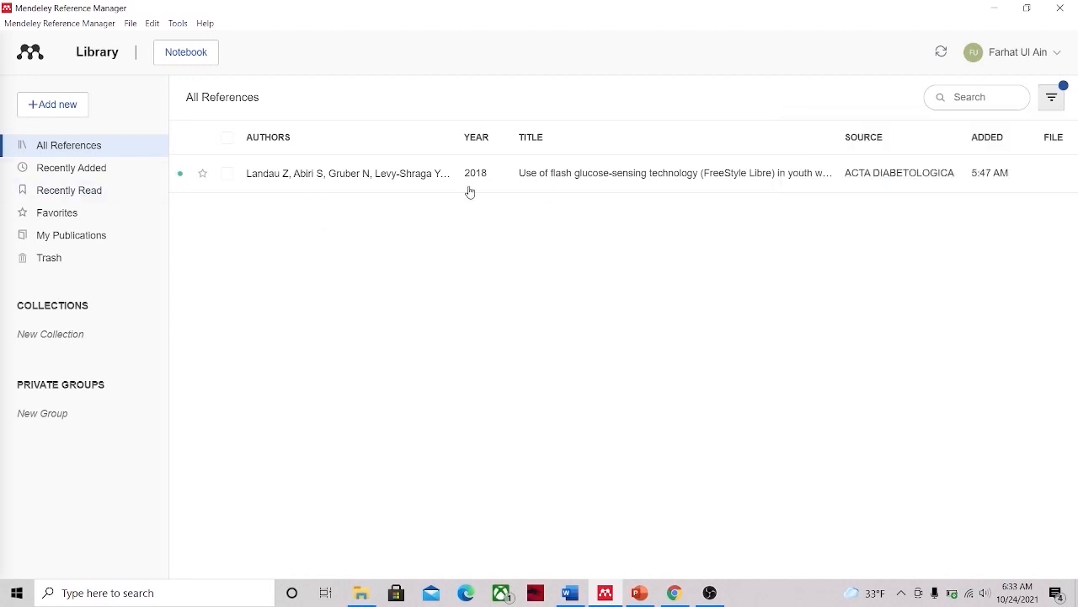
- Remove both author filters from the library and close the filter options
{"action": "left_click", "coordinate": [1048, 101]}
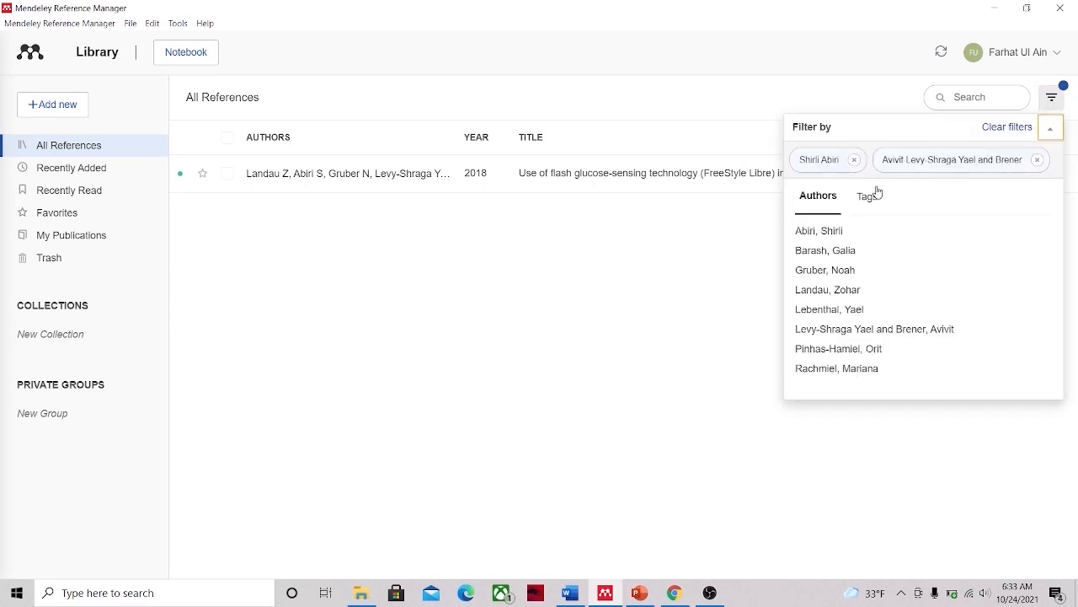
{"action": "left_click", "coordinate": [855, 162]}
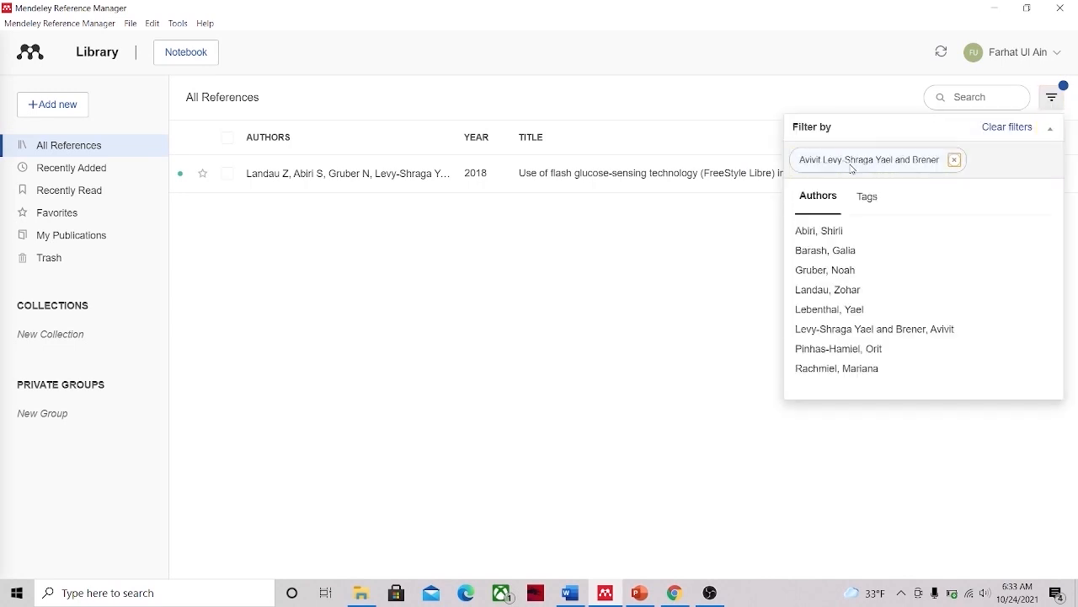
{"action": "left_click", "coordinate": [955, 161]}
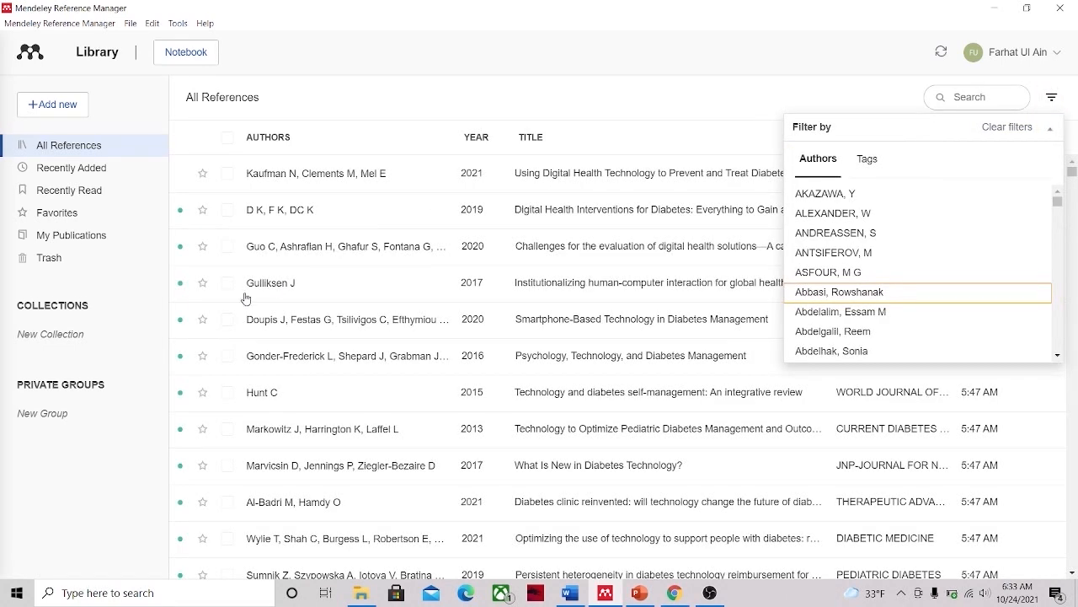
{"action": "left_click", "coordinate": [1049, 108]}
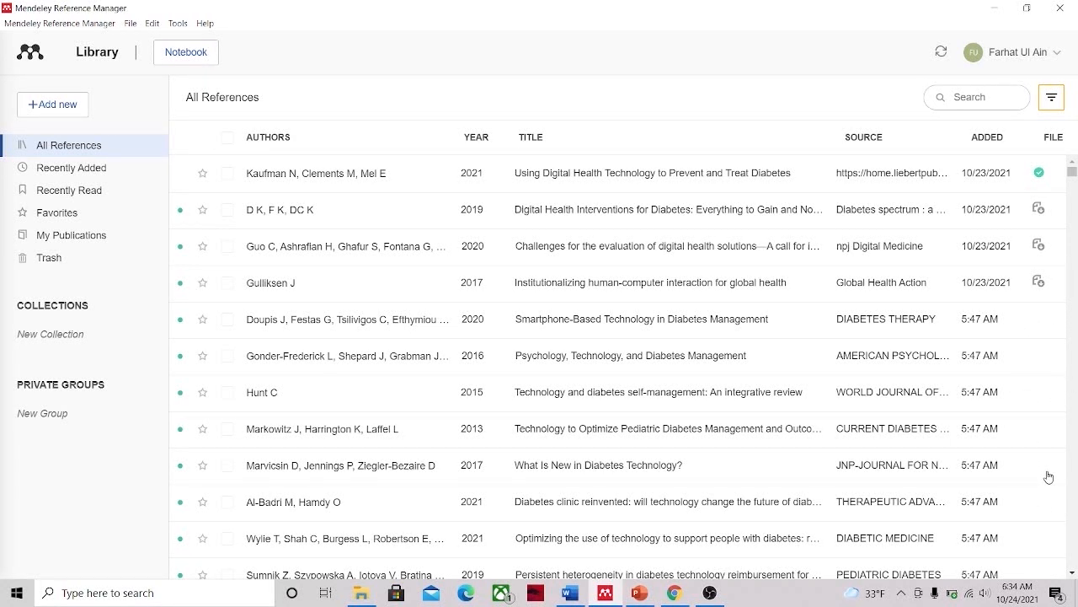
- Review the details of the "Psychology, Technology, and Diabetes Management" reference, including its tag entry, and close them without adding a tag
{"action": "left_click", "coordinate": [632, 374]}
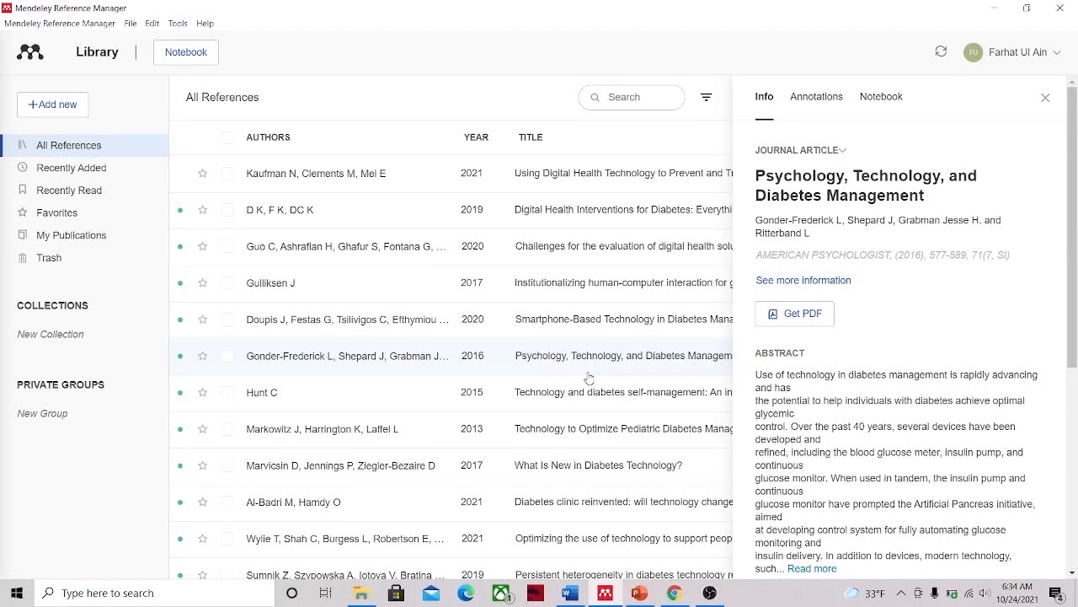
{"action": "scroll", "coordinate": [820, 442], "scroll_direction": "down", "scroll_amount": 3}
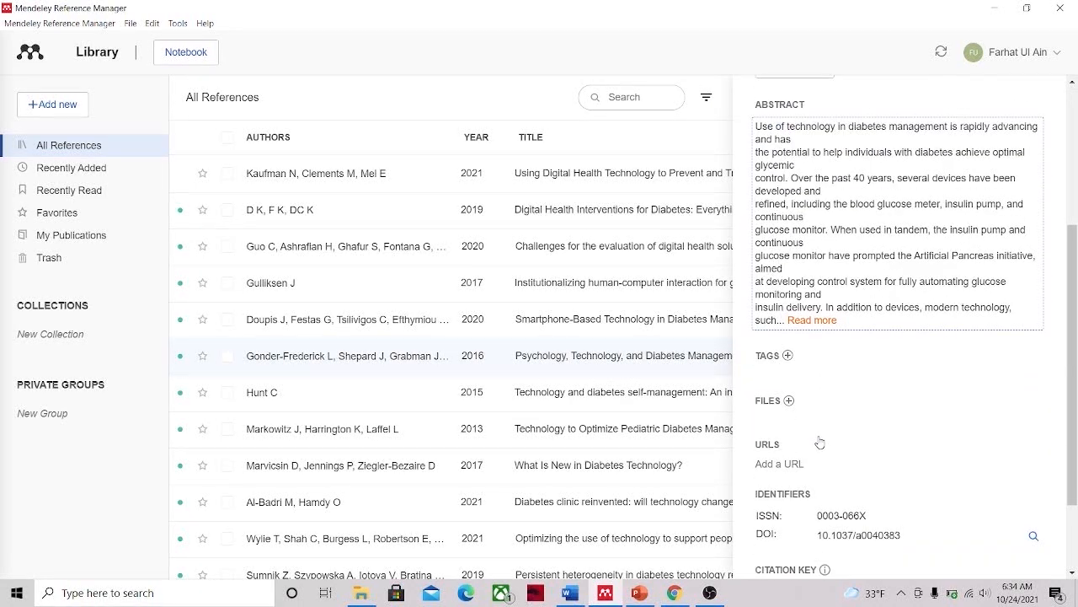
{"action": "scroll", "coordinate": [820, 443], "scroll_direction": "down", "scroll_amount": 1}
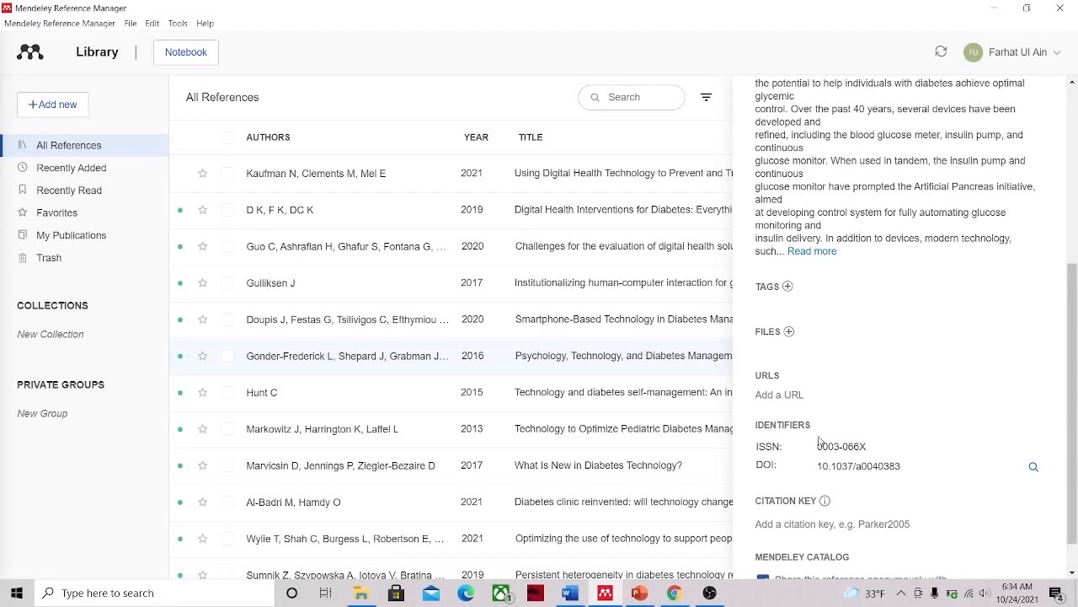
{"action": "left_click", "coordinate": [788, 287]}
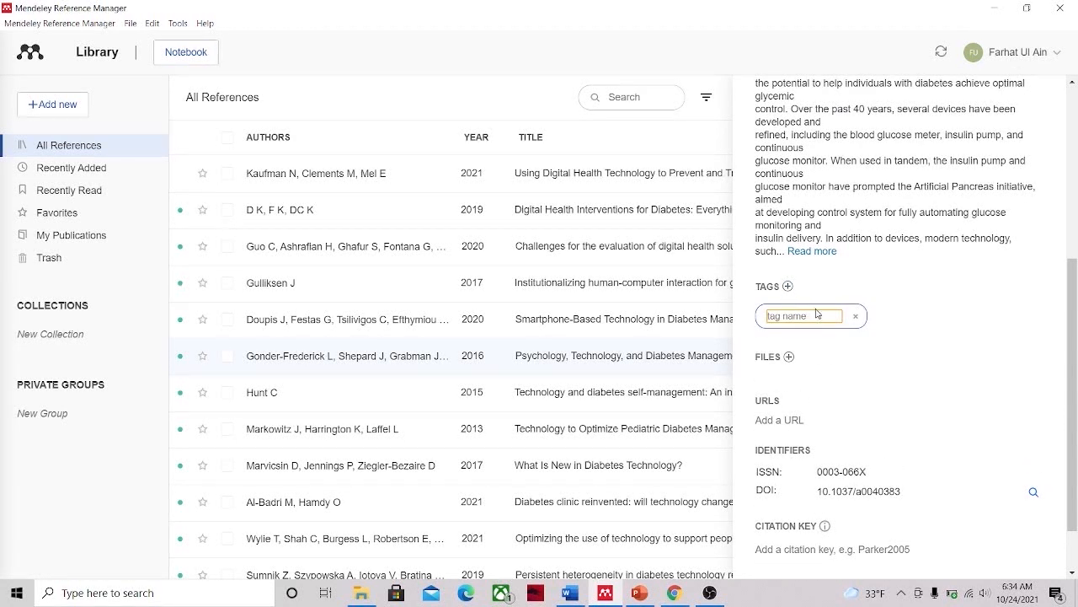
{"action": "left_click", "coordinate": [451, 101]}
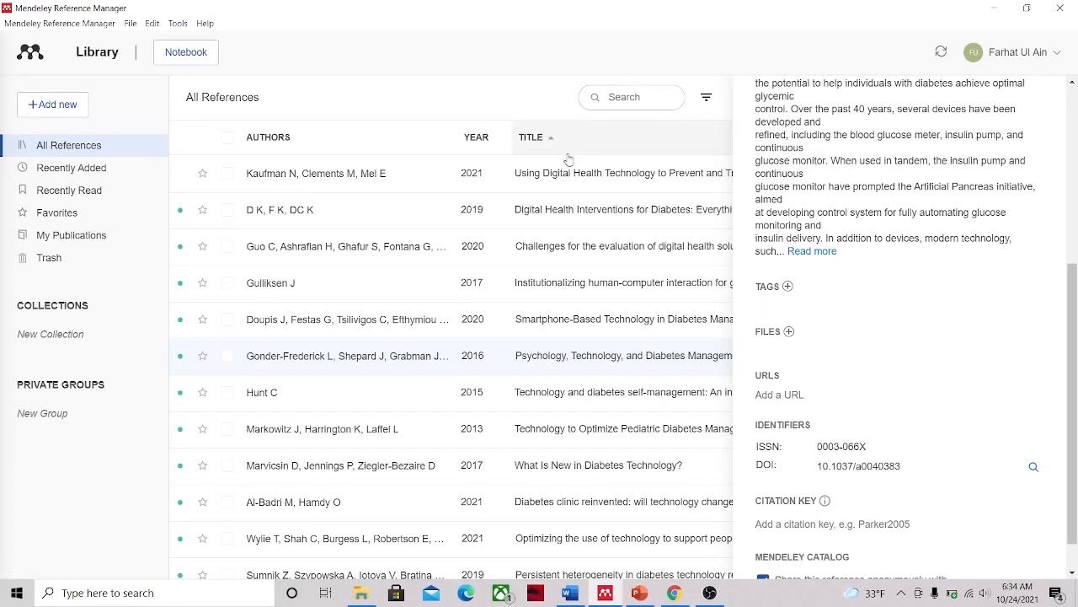
{"action": "scroll", "coordinate": [872, 263], "scroll_direction": "up", "scroll_amount": 5}
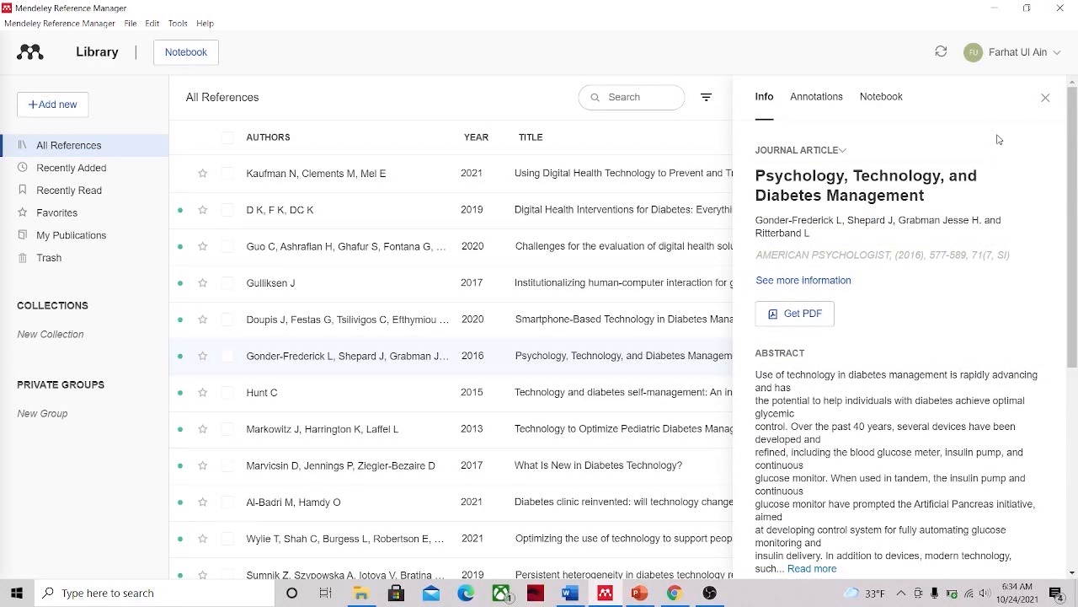
{"action": "left_click", "coordinate": [1046, 98]}
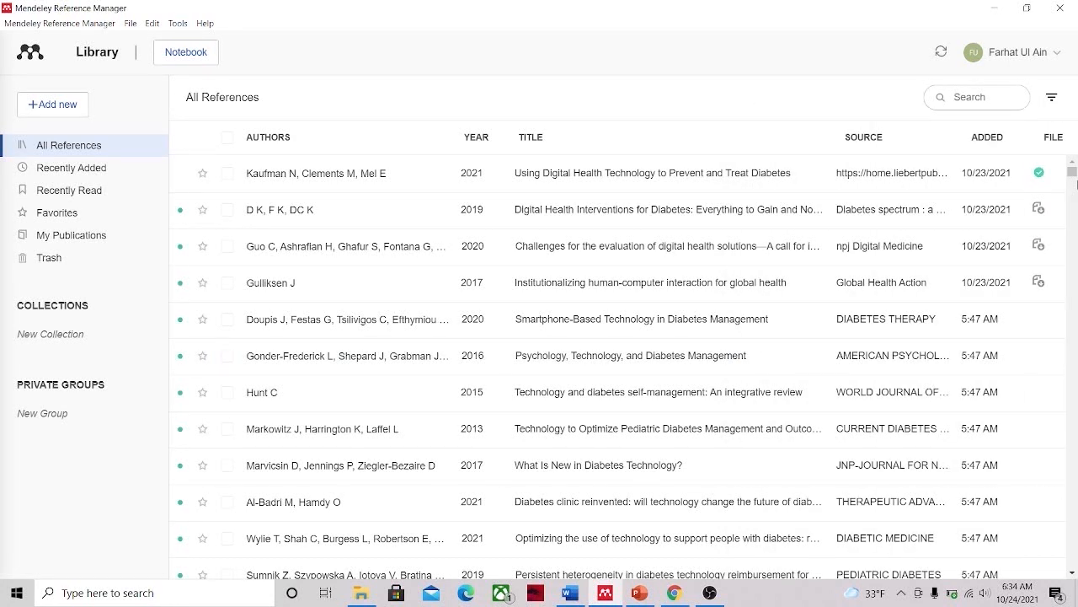
- Open the PDF of "Digital Health Interventions for Diabetes: Everything to Gain and Nothing to Lose" and skim through its pages
{"action": "left_click", "coordinate": [1039, 210]}
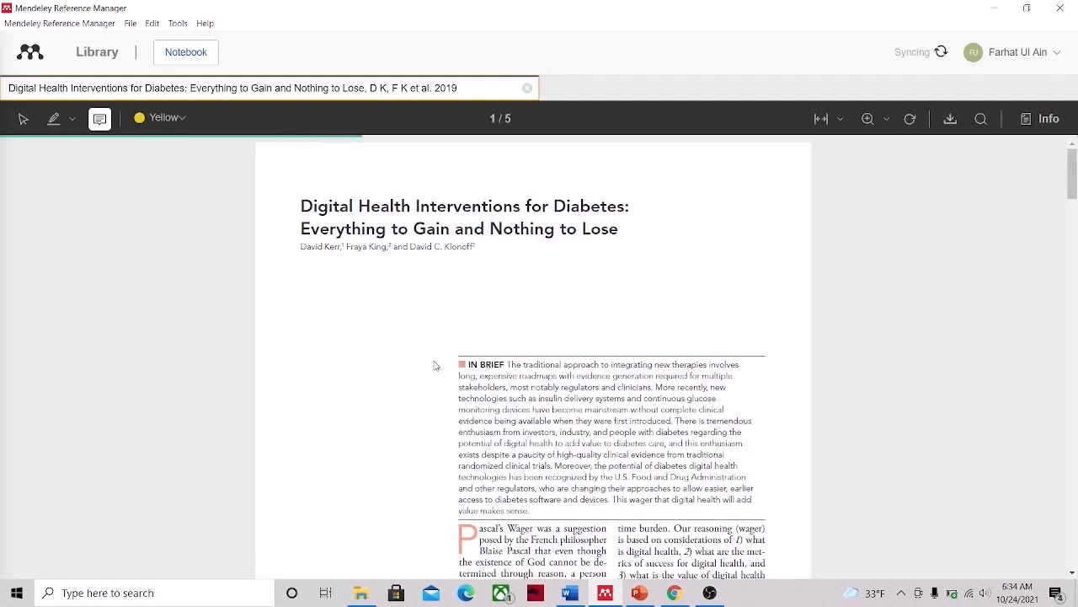
{"action": "scroll", "coordinate": [492, 318], "scroll_direction": "down", "scroll_amount": 15}
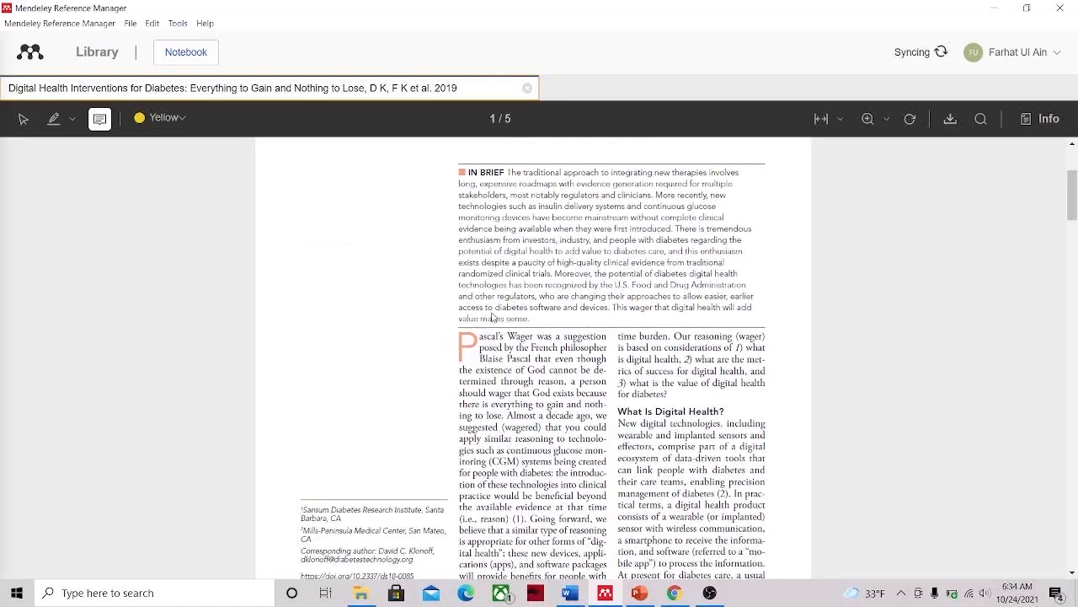
{"action": "scroll", "coordinate": [493, 318], "scroll_direction": "down", "scroll_amount": 3}
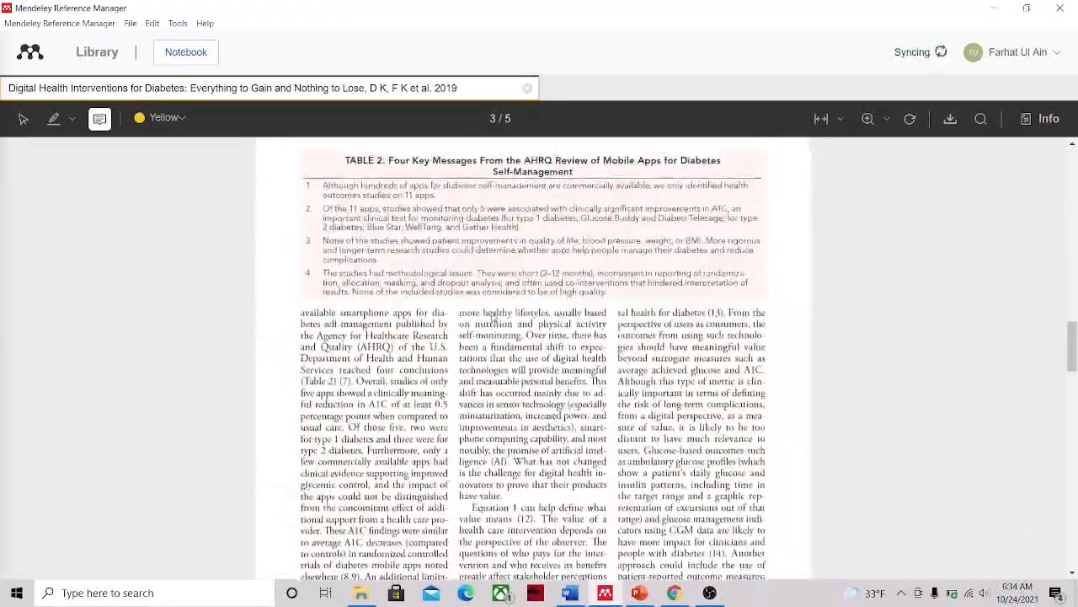
{"action": "scroll", "coordinate": [493, 316], "scroll_direction": "up", "scroll_amount": 15}
{"action": "scroll", "coordinate": [493, 312], "scroll_direction": "down", "scroll_amount": 5}
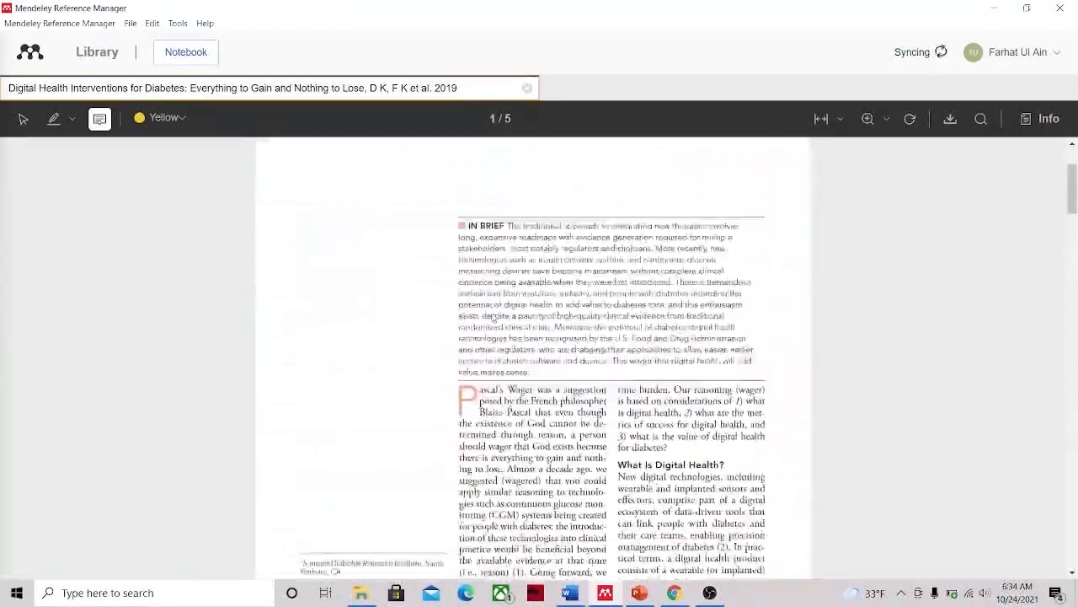
{"action": "scroll", "coordinate": [493, 313], "scroll_direction": "up", "scroll_amount": 1}
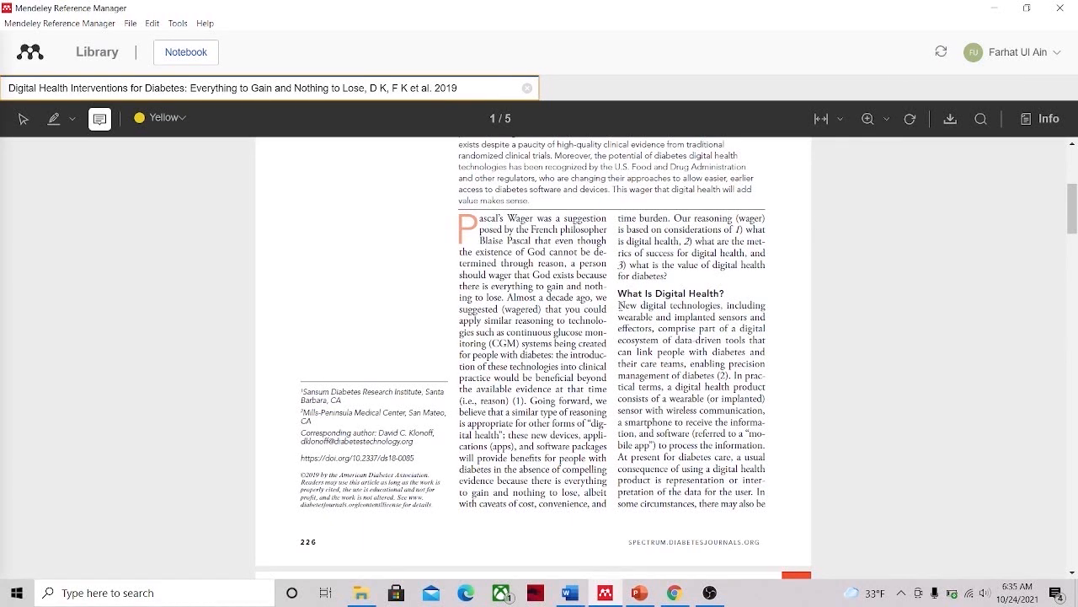
{"action": "left_click", "coordinate": [708, 364]}
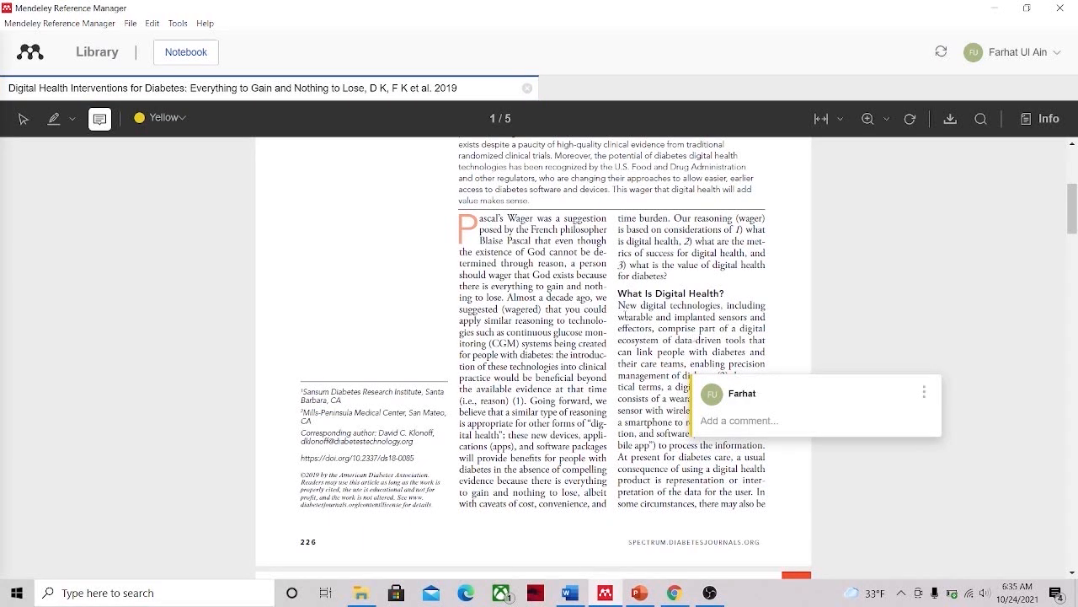
{"action": "left_click", "coordinate": [727, 317]}
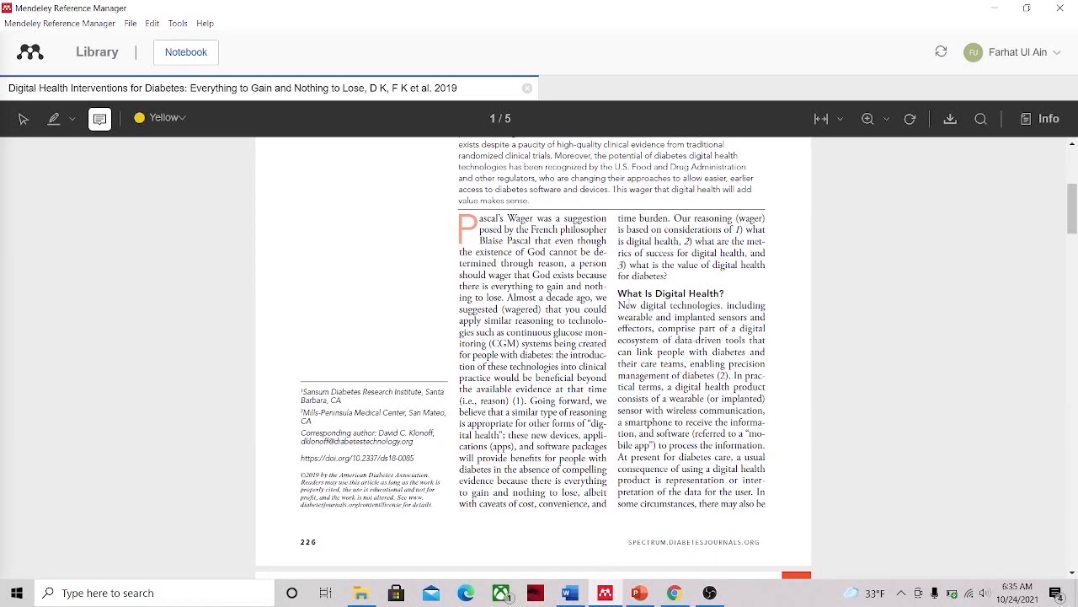
{"action": "left_click", "coordinate": [687, 345]}
- Highlight in yellow the passages "New digital technologies… management of diabetes" and "a smartphone to receive… representation or inter-" under "What Is Digital Health?"
{"action": "left_click", "coordinate": [71, 119]}
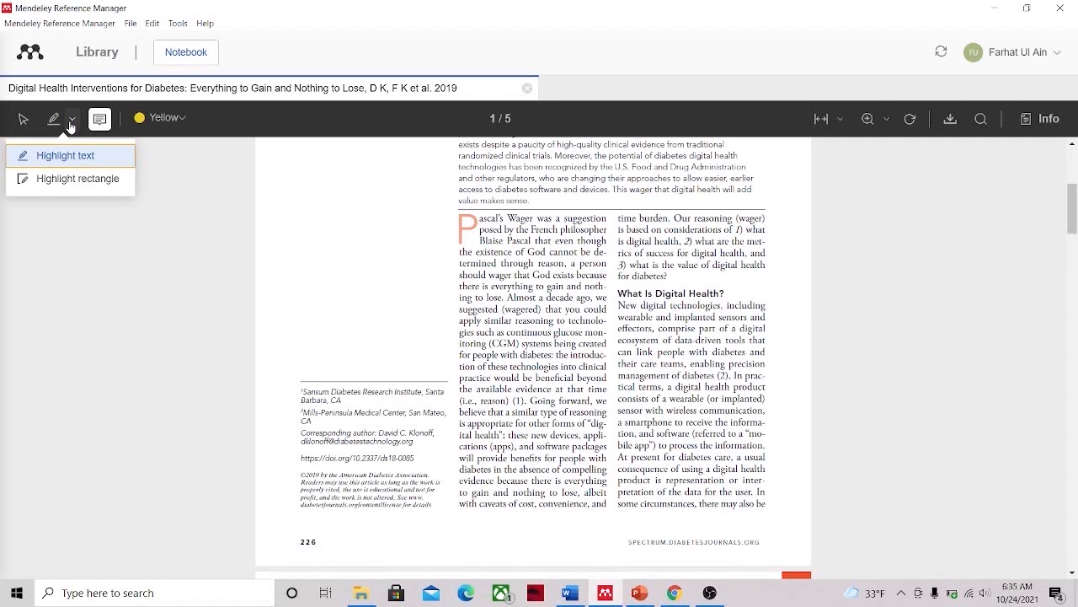
{"action": "left_click", "coordinate": [65, 158]}
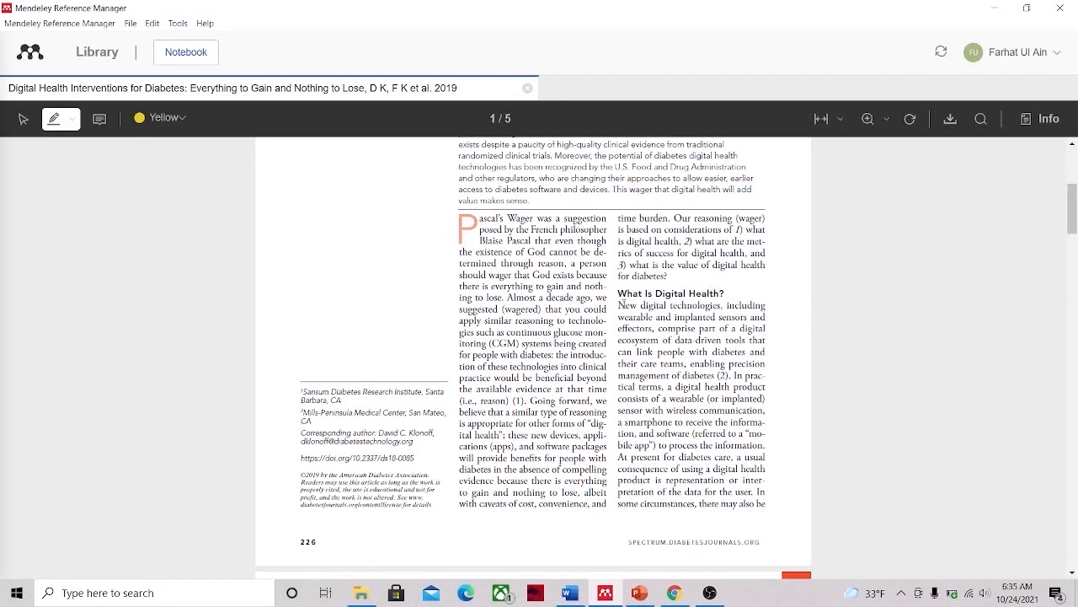
{"action": "left_click_drag", "start_coordinate": [620, 305], "coordinate": [721, 374]}
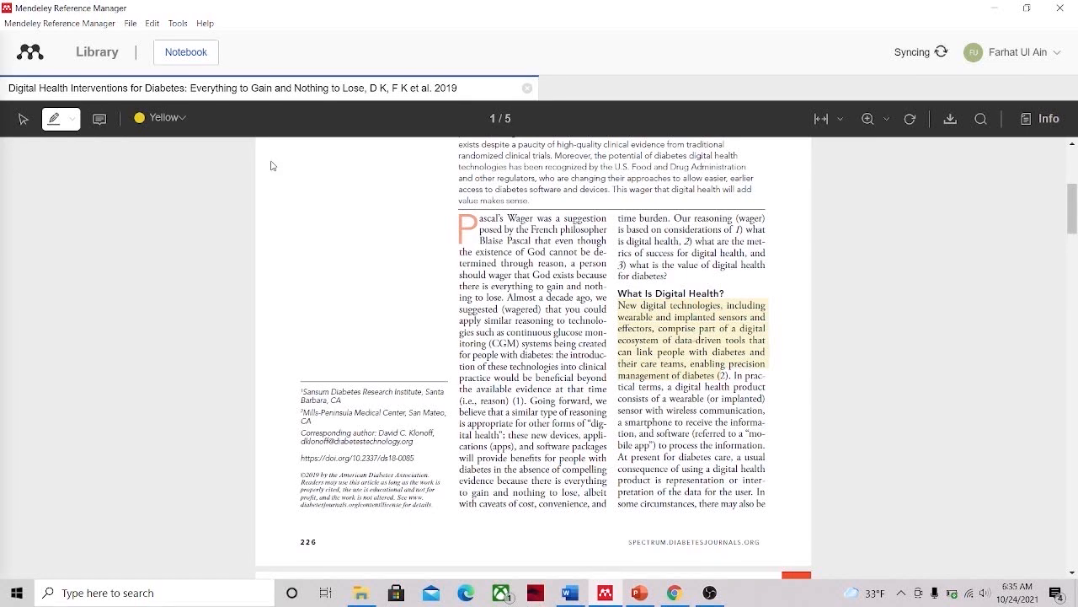
{"action": "left_click", "coordinate": [167, 119]}
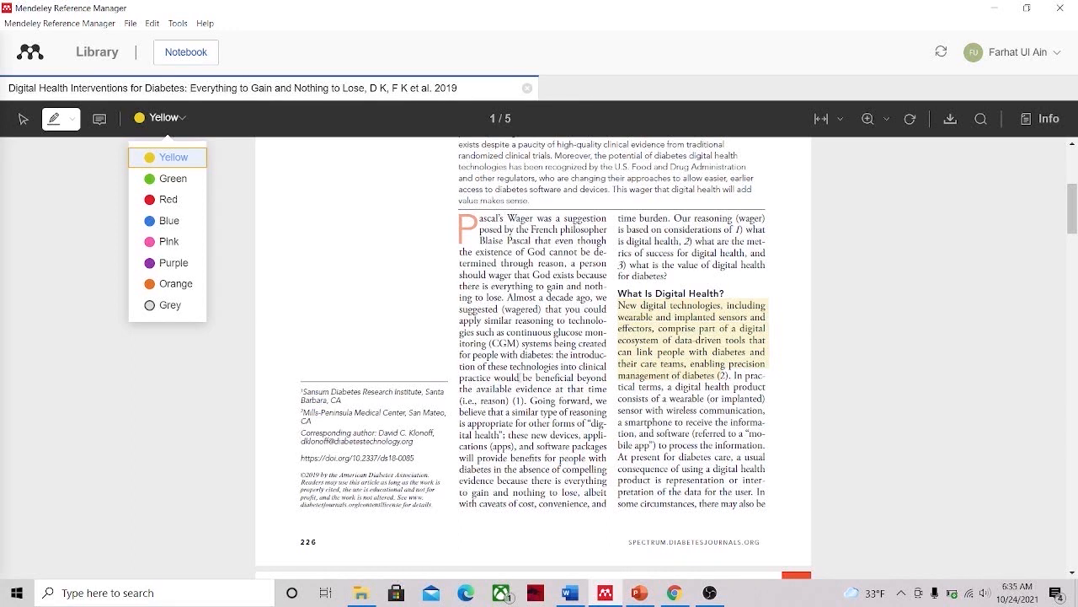
{"action": "left_click", "coordinate": [594, 415]}
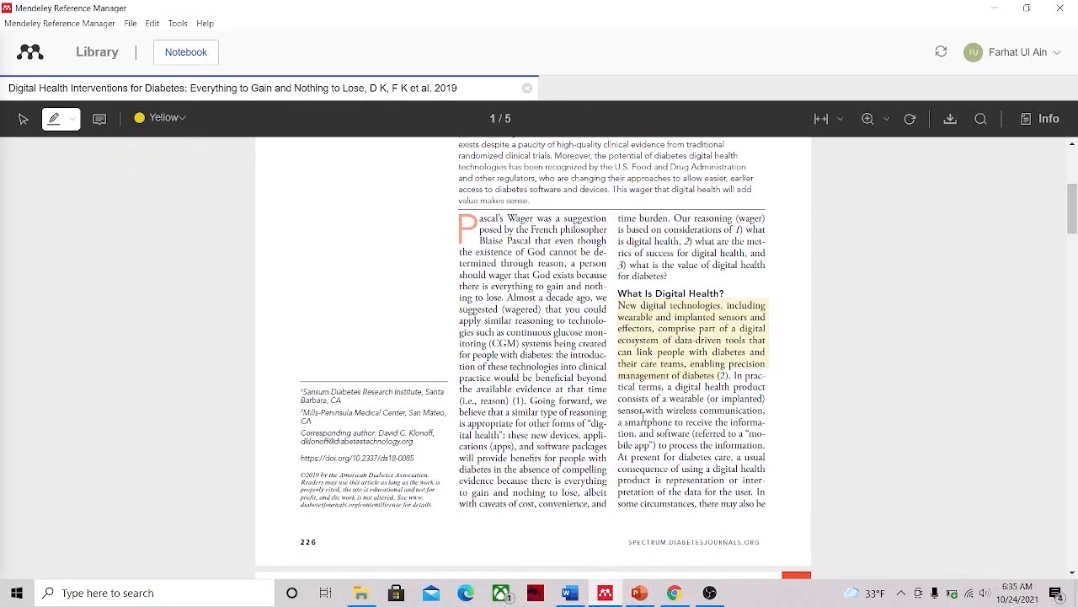
{"action": "left_click_drag", "start_coordinate": [620, 424], "coordinate": [769, 482]}
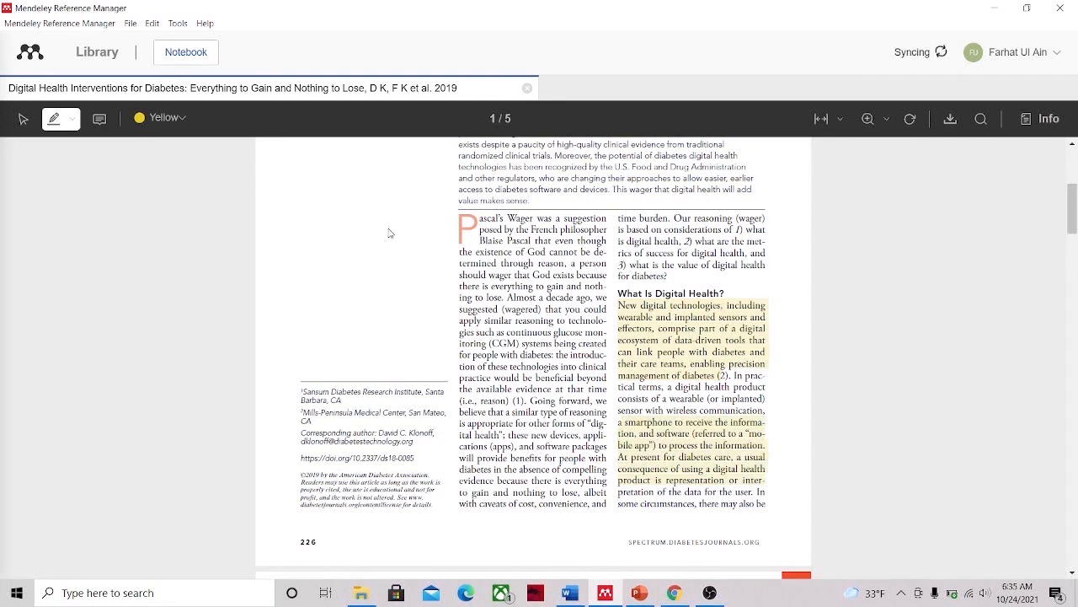
- Add a yellow sticky note reading "important" beside the "digital health" text on page 1, and close the document
{"action": "left_click", "coordinate": [99, 120]}
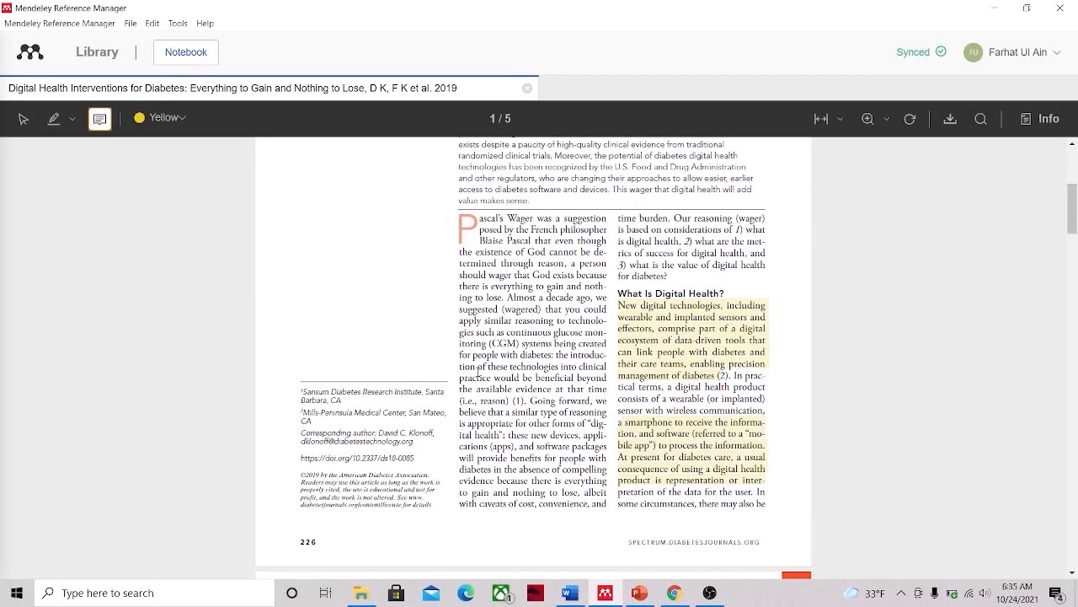
{"action": "left_click", "coordinate": [532, 400]}
{"action": "left_click", "coordinate": [594, 448]}
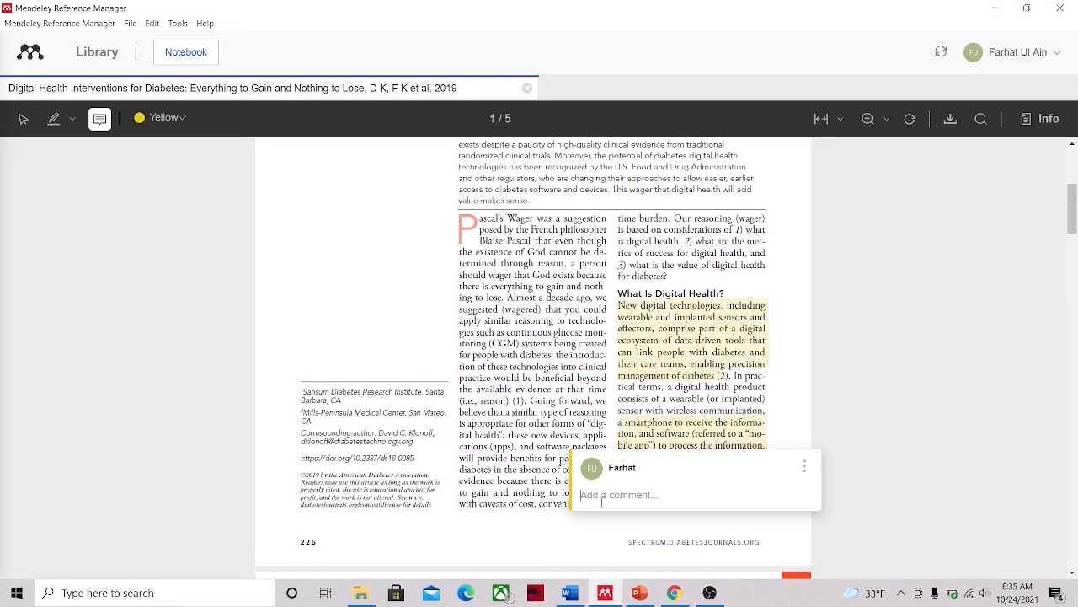
{"action": "type", "text": "important"}
{"action": "left_click", "coordinate": [675, 388]}
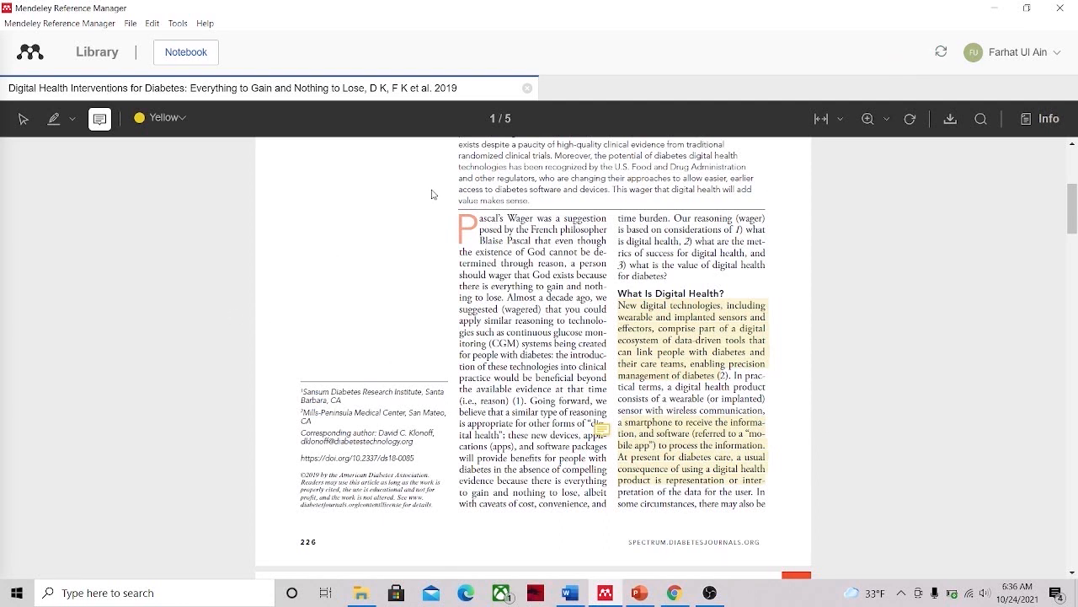
{"action": "left_click", "coordinate": [528, 89]}
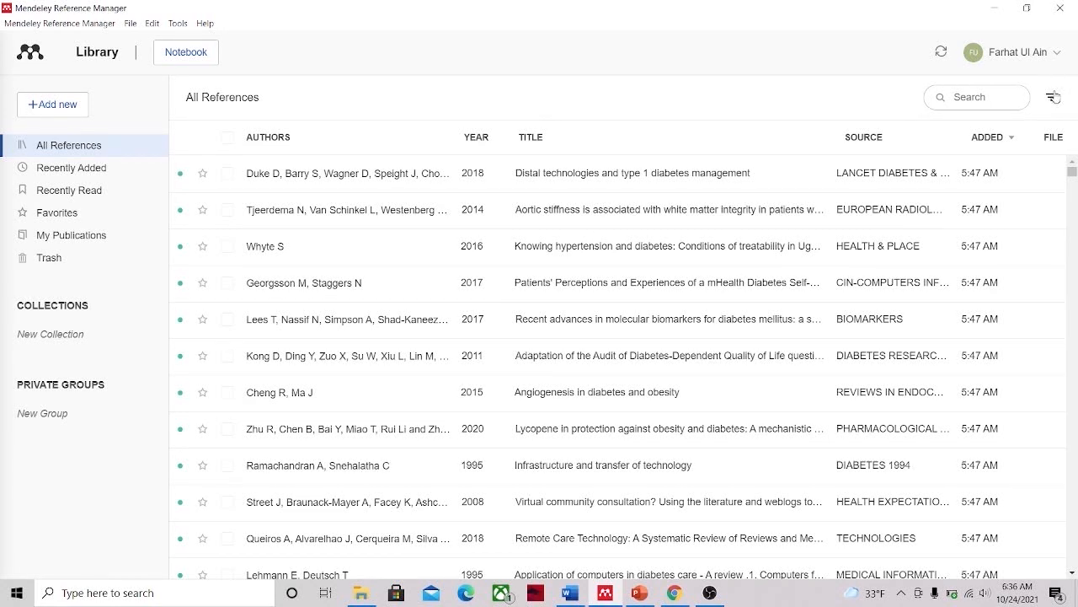
- Sort the library by attached file, reopen the "Digital Health Interventions for Diabetes" PDF for a look, and close it
{"action": "left_click", "coordinate": [1054, 136]}
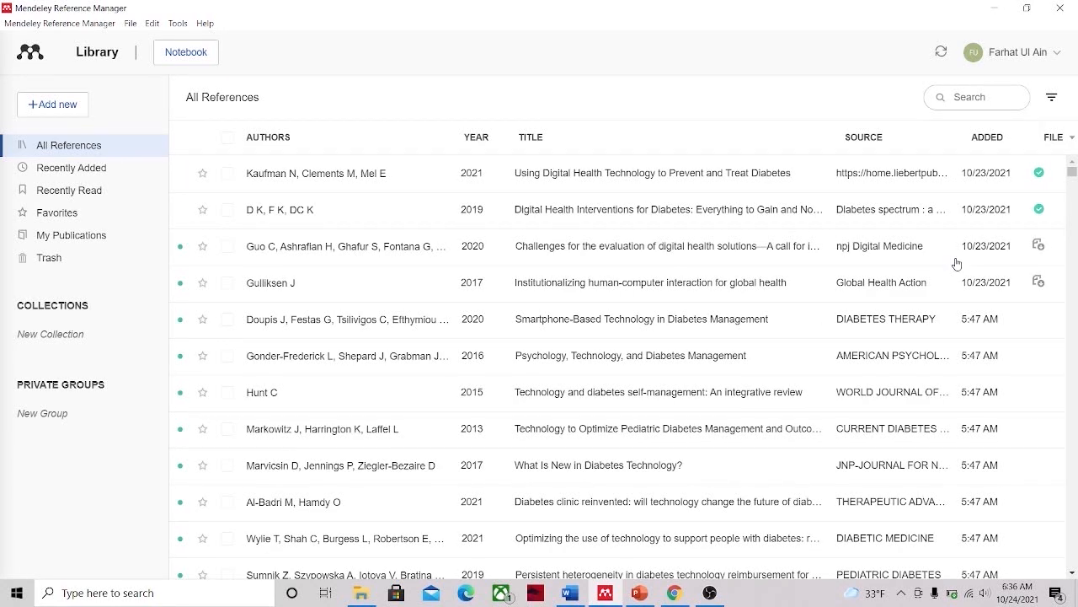
{"action": "double_click", "coordinate": [983, 214]}
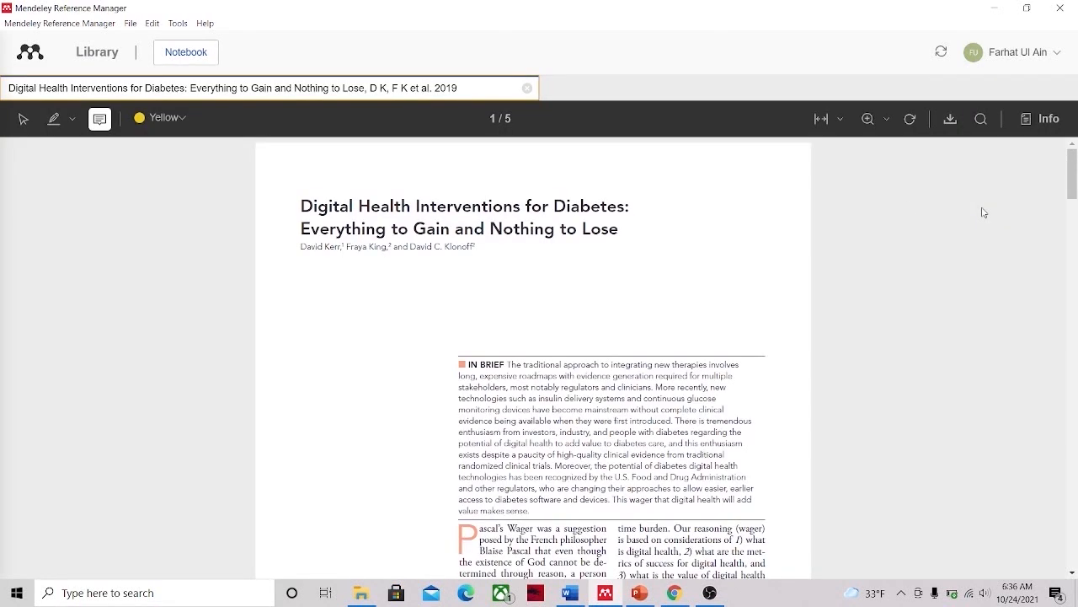
{"action": "left_click", "coordinate": [527, 89]}
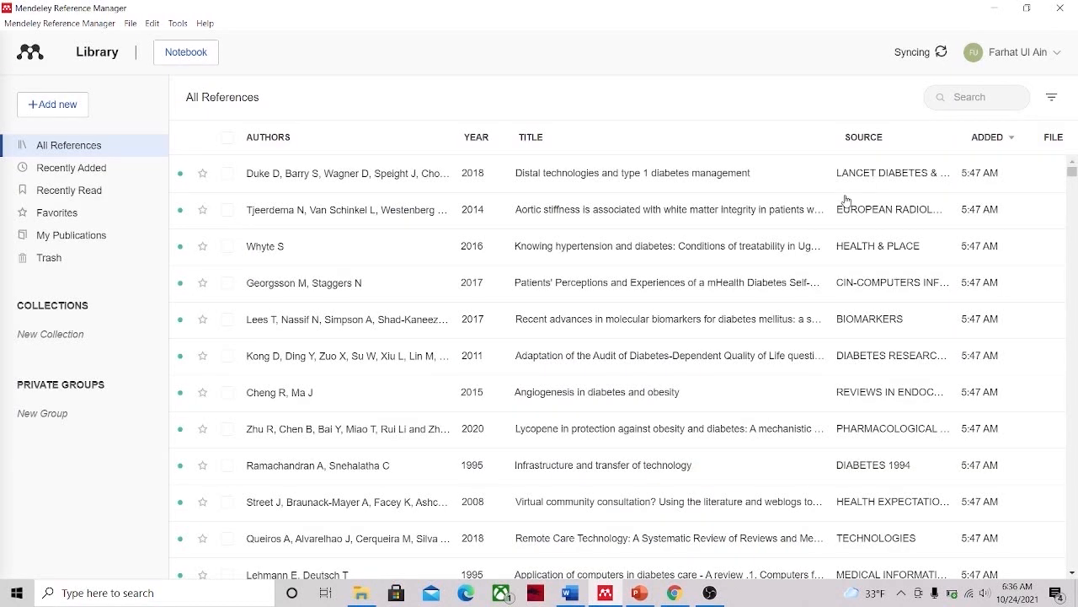
- Add the general note "general article" to the "Aortic stiffness is associated with white matter integrity" reference and close its details
{"action": "left_click", "coordinate": [261, 220]}
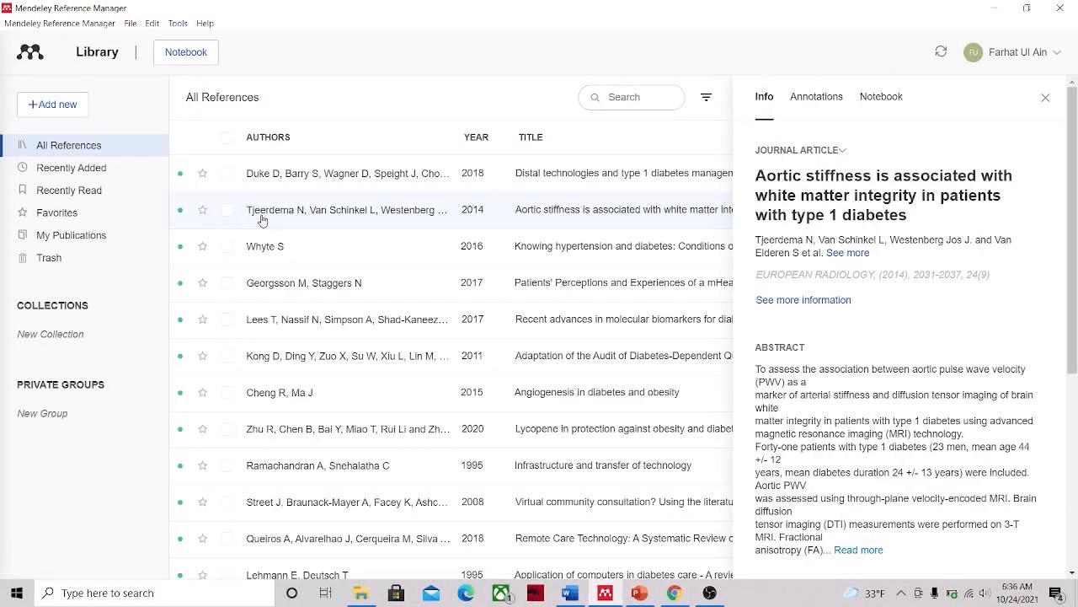
{"action": "left_click", "coordinate": [811, 101]}
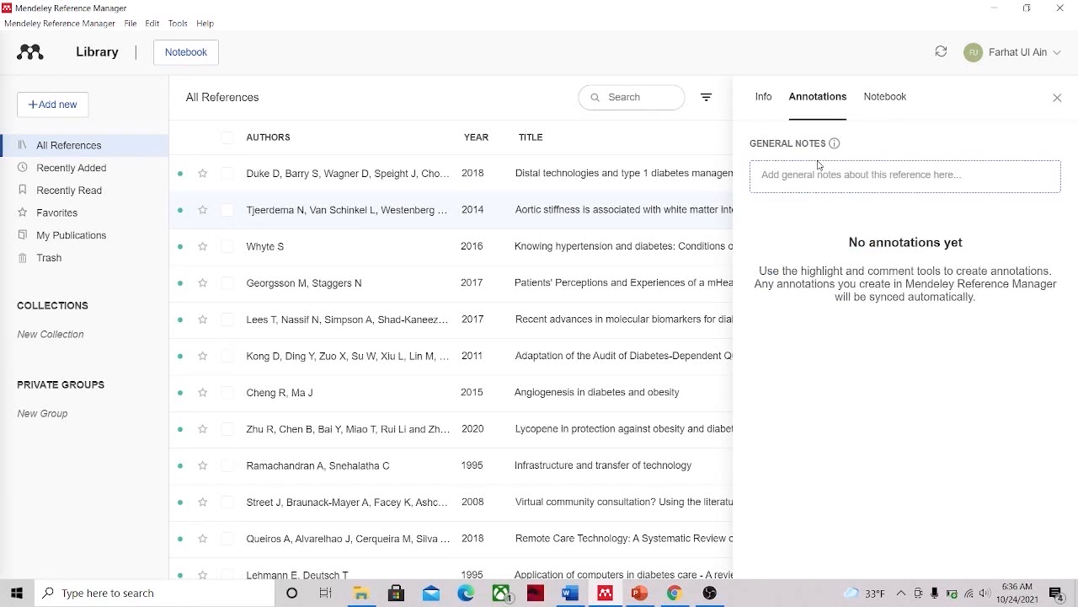
{"action": "left_click", "coordinate": [769, 177]}
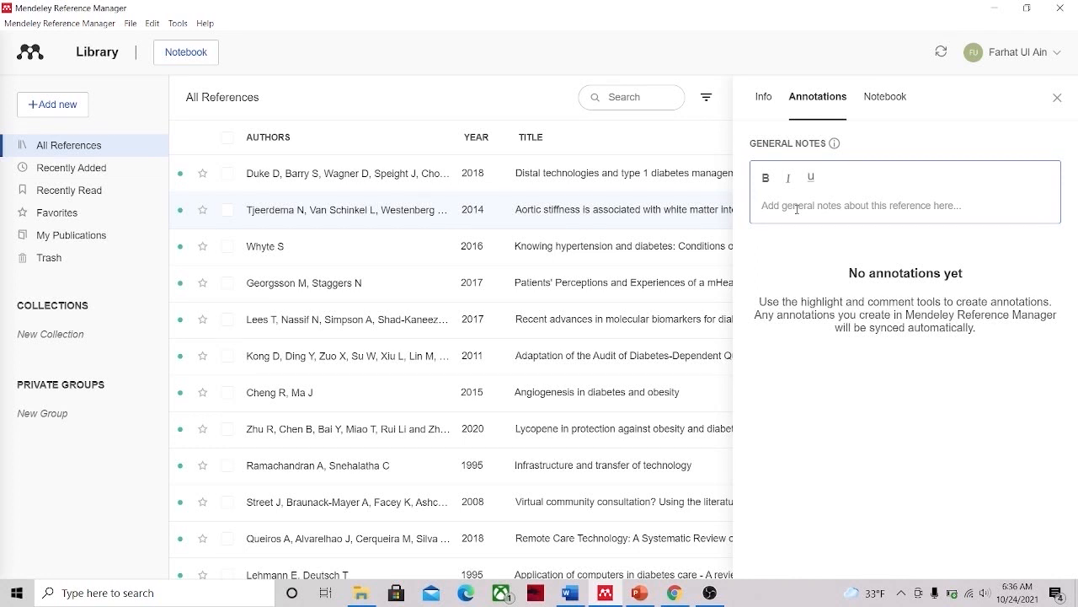
{"action": "type", "text": "general article"}
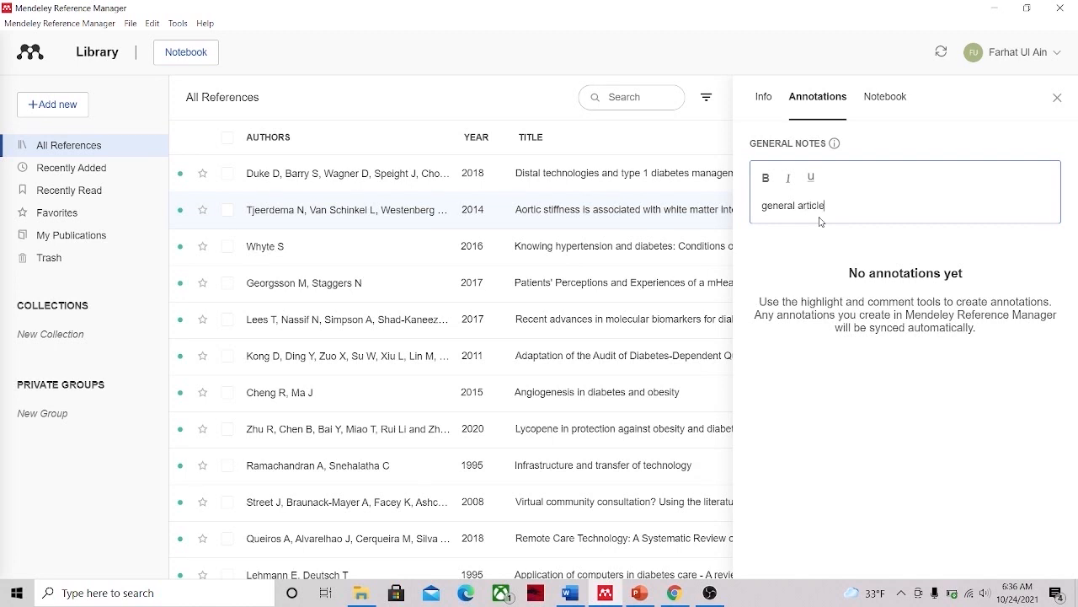
{"action": "left_click", "coordinate": [815, 258]}
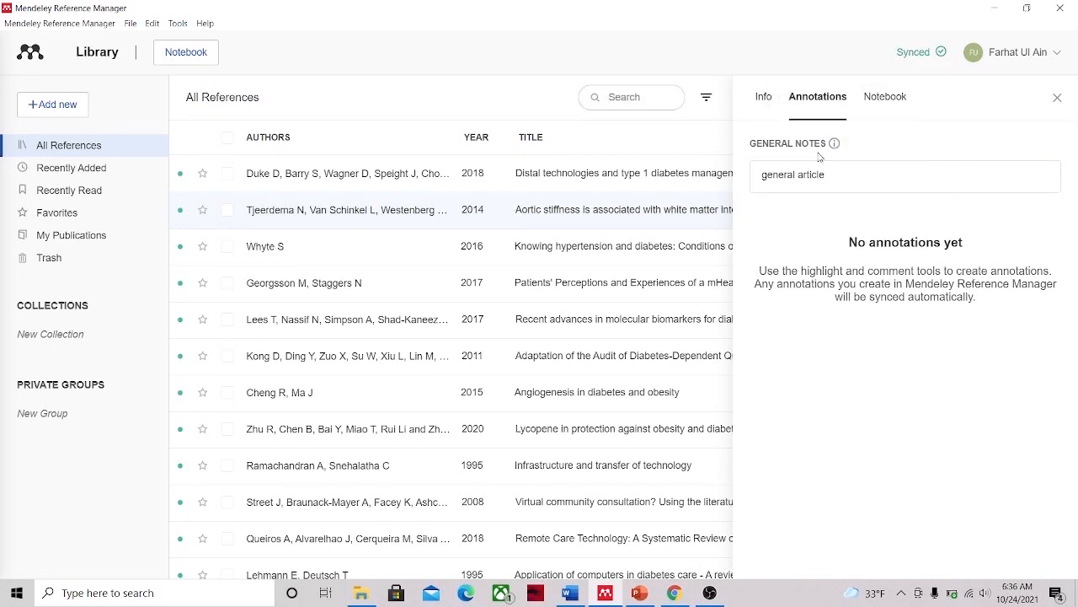
{"action": "left_click", "coordinate": [1057, 97]}
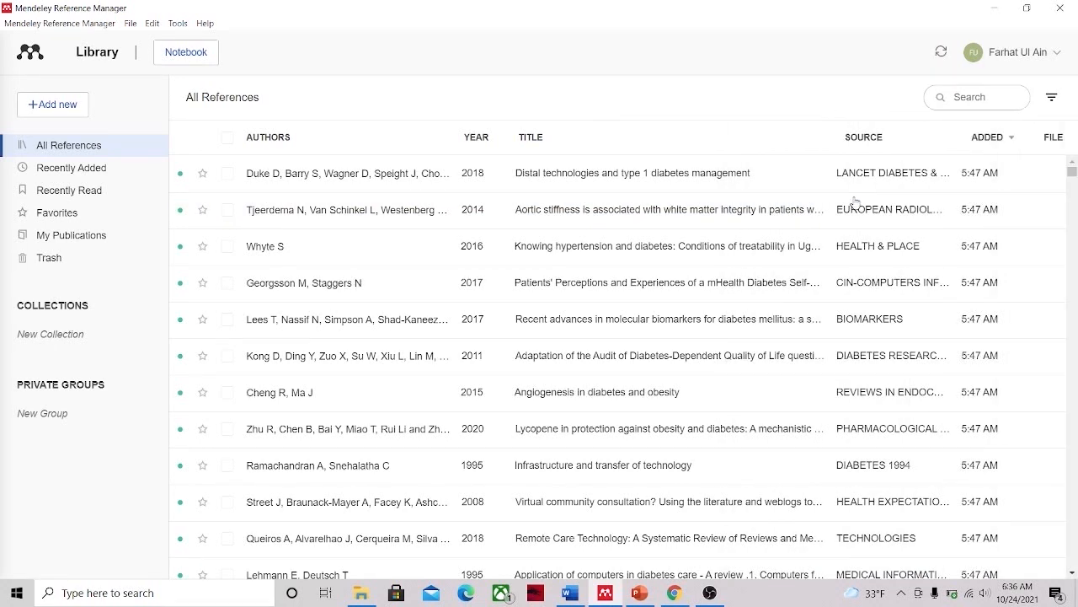
- Check the saved general note of the "Aortic stiffness" reference and close its details again
{"action": "left_click", "coordinate": [521, 212]}
{"action": "left_click", "coordinate": [805, 167]}
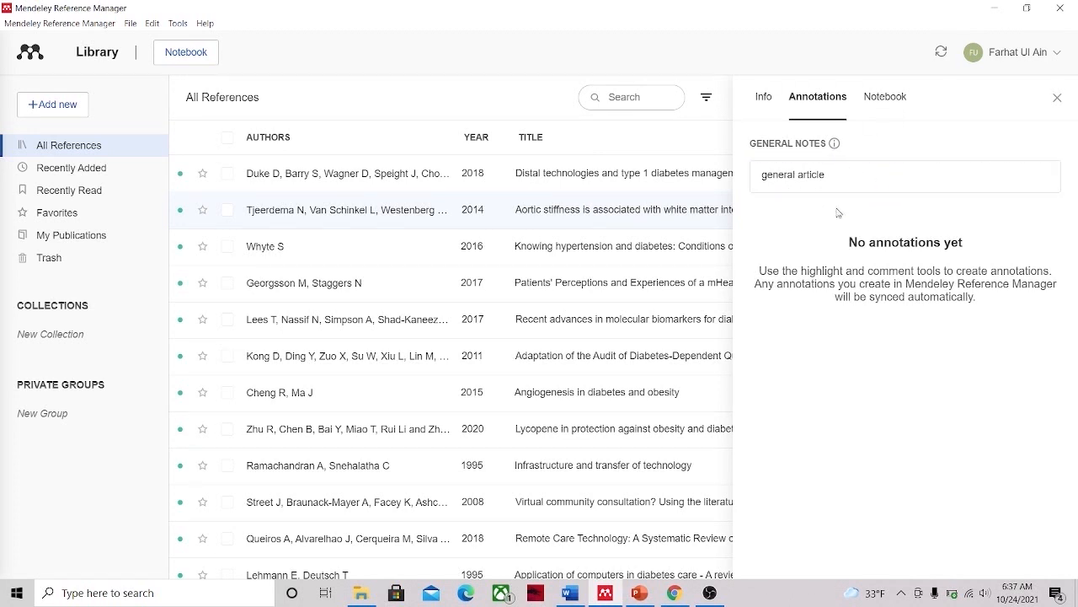
{"action": "left_click", "coordinate": [1057, 98]}
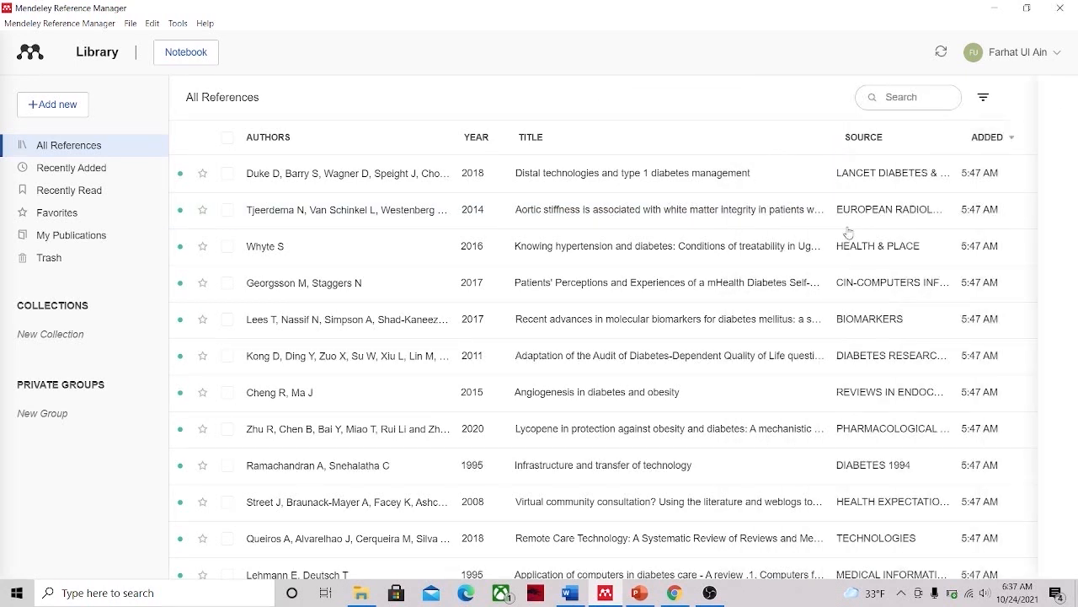
- Add the tag "Patient perception" to the 2017 reference "Patients' Perceptions and Experiences of a mHealth Diabetes Self-…"
{"action": "left_click", "coordinate": [699, 286]}
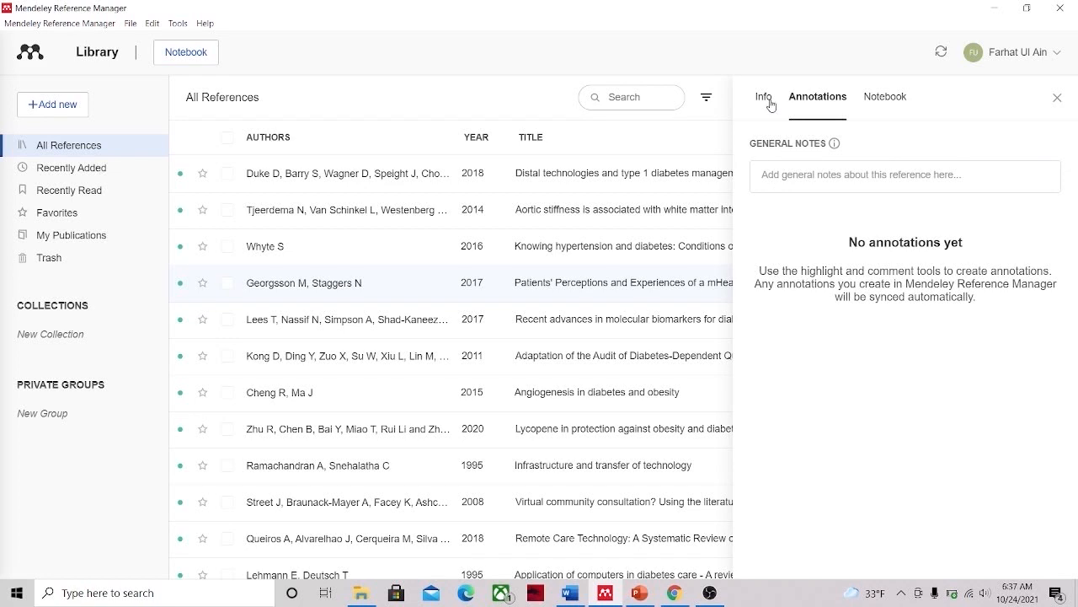
{"action": "left_click", "coordinate": [764, 99]}
{"action": "scroll", "coordinate": [787, 253], "scroll_direction": "down", "scroll_amount": 5}
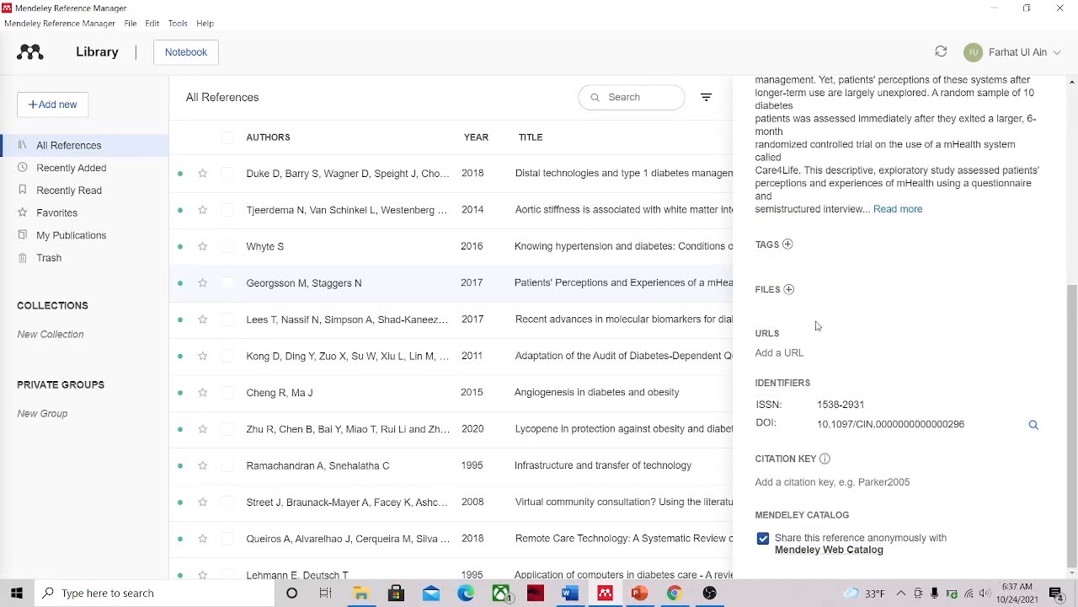
{"action": "left_click", "coordinate": [787, 245]}
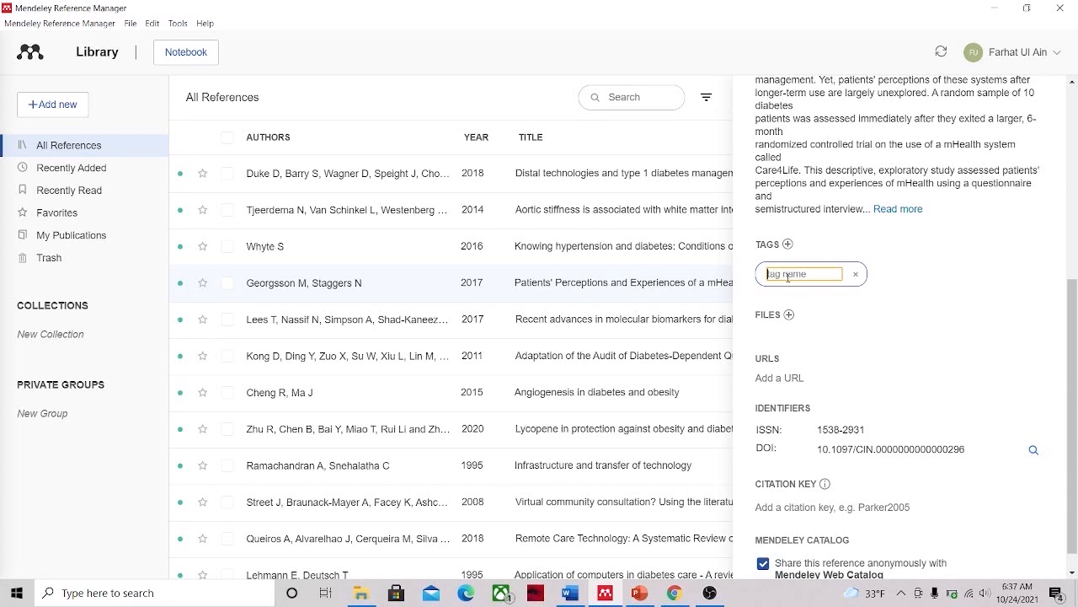
{"action": "type", "text": "H"}
{"action": "type", "text": "at"}
{"action": "type", "text": "ient perception"}
{"action": "key", "text": "Return"}
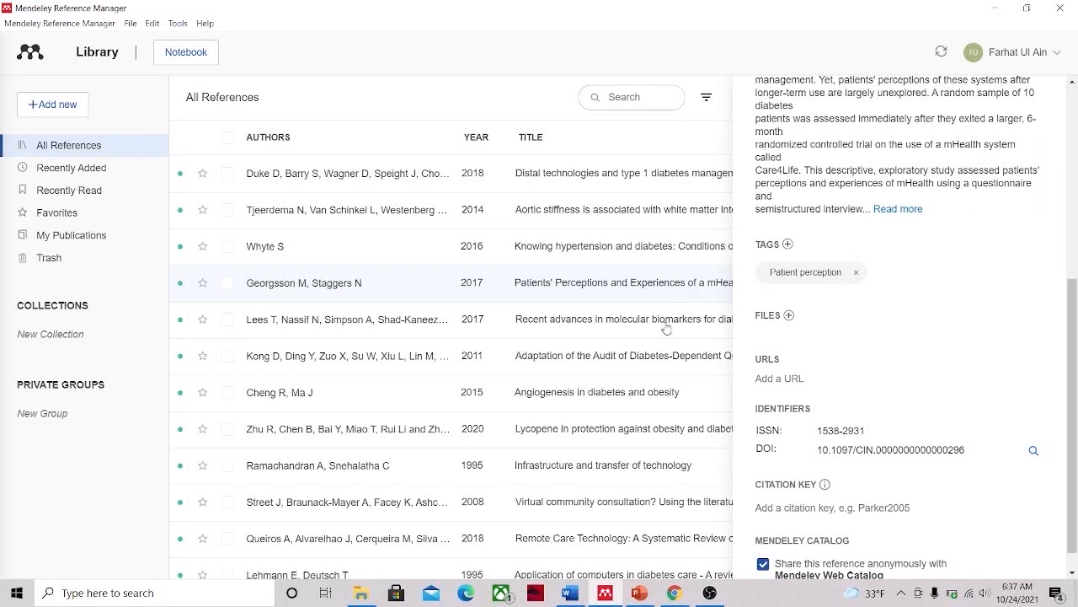
- Add the tag "patient perception" to the 2011 reference "Adaptation of the Audit of Diabetes-Dependent Quality of Life"
{"action": "left_click", "coordinate": [630, 362]}
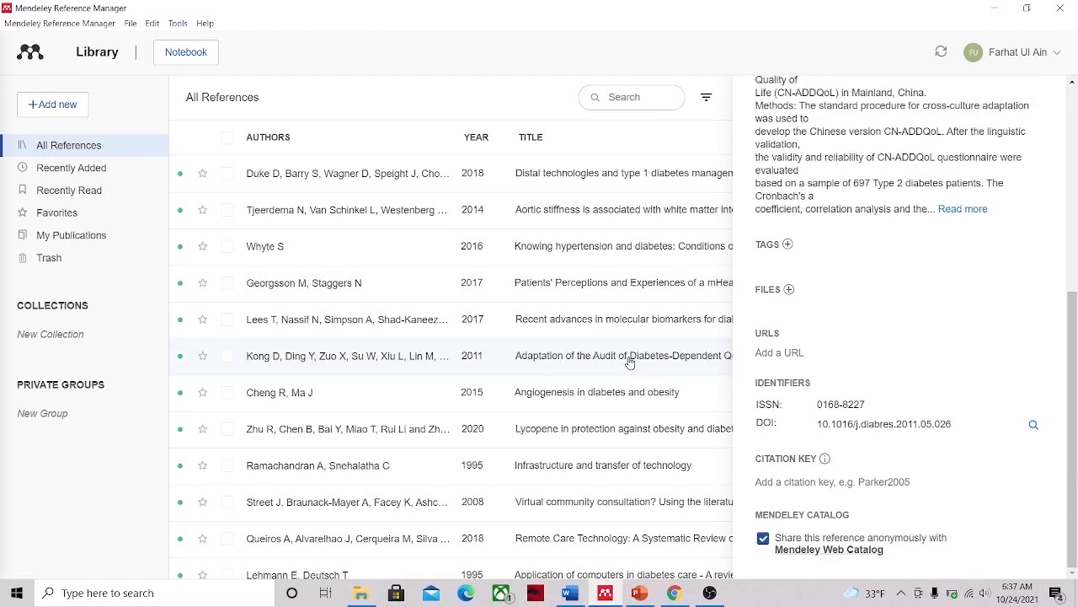
{"action": "left_click", "coordinate": [788, 244]}
{"action": "type", "text": "patient perce"}
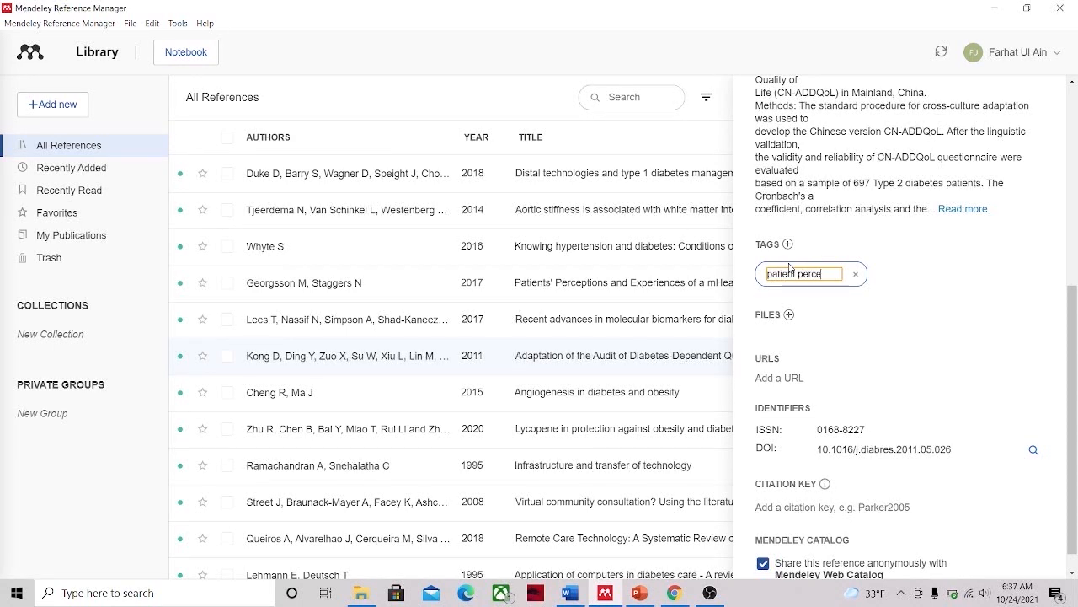
{"action": "type", "text": "ption"}
{"action": "key", "text": "Return"}
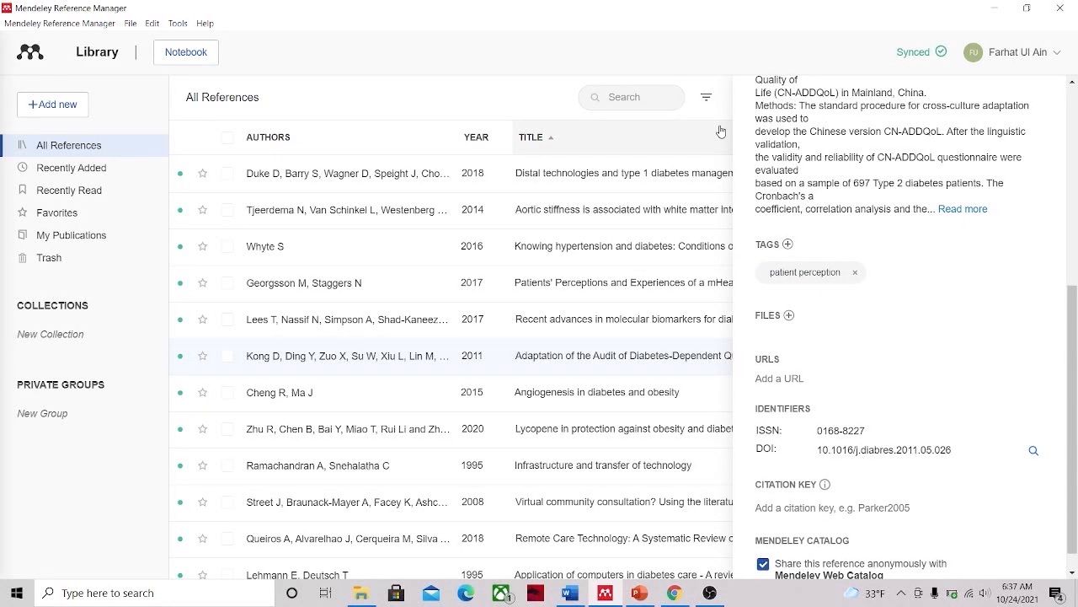
- Filter the library by the tag "Patient perception" and remove the filter again
{"action": "left_click", "coordinate": [707, 99]}
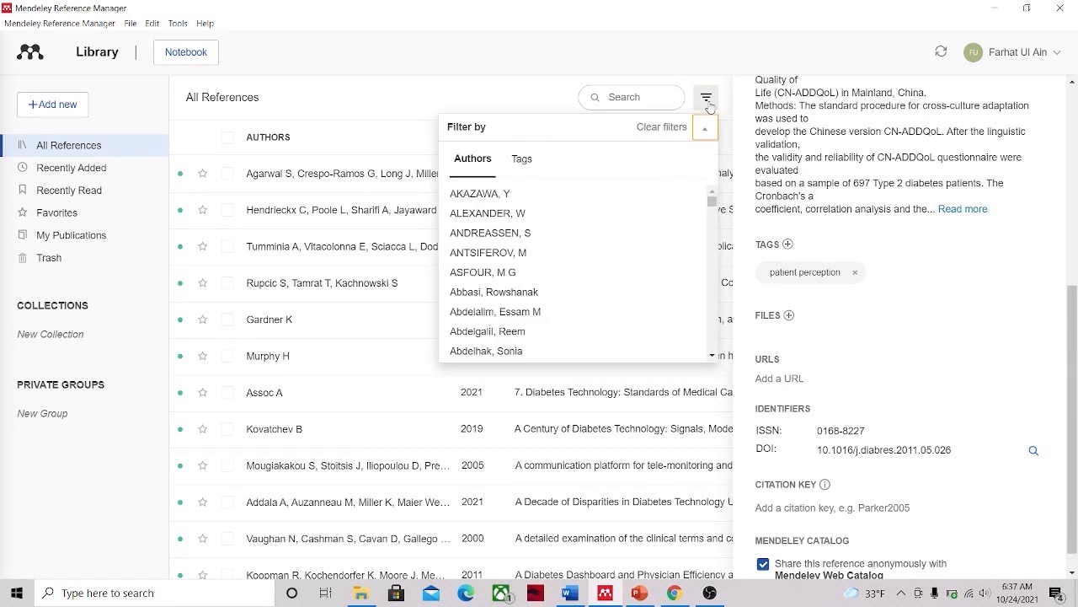
{"action": "left_click", "coordinate": [523, 160]}
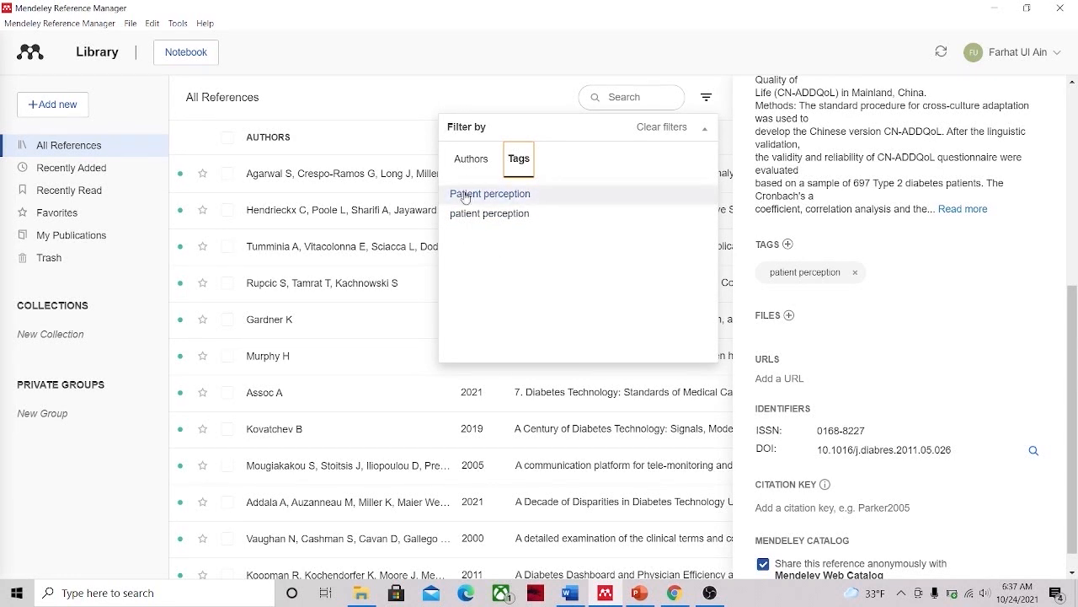
{"action": "left_click", "coordinate": [527, 196]}
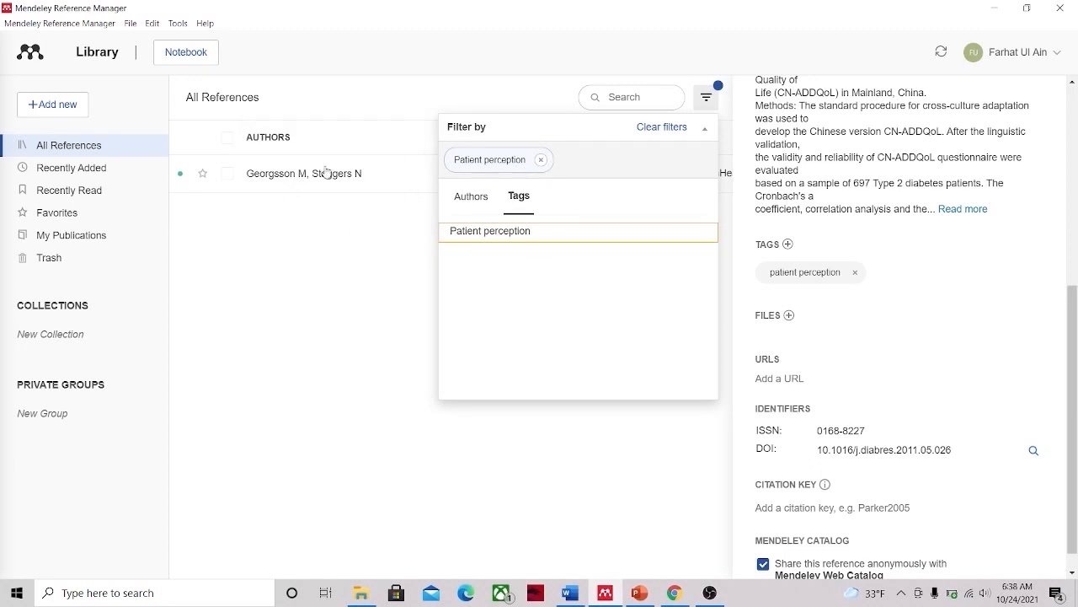
{"action": "left_click", "coordinate": [543, 162]}
{"action": "left_click", "coordinate": [465, 167]}
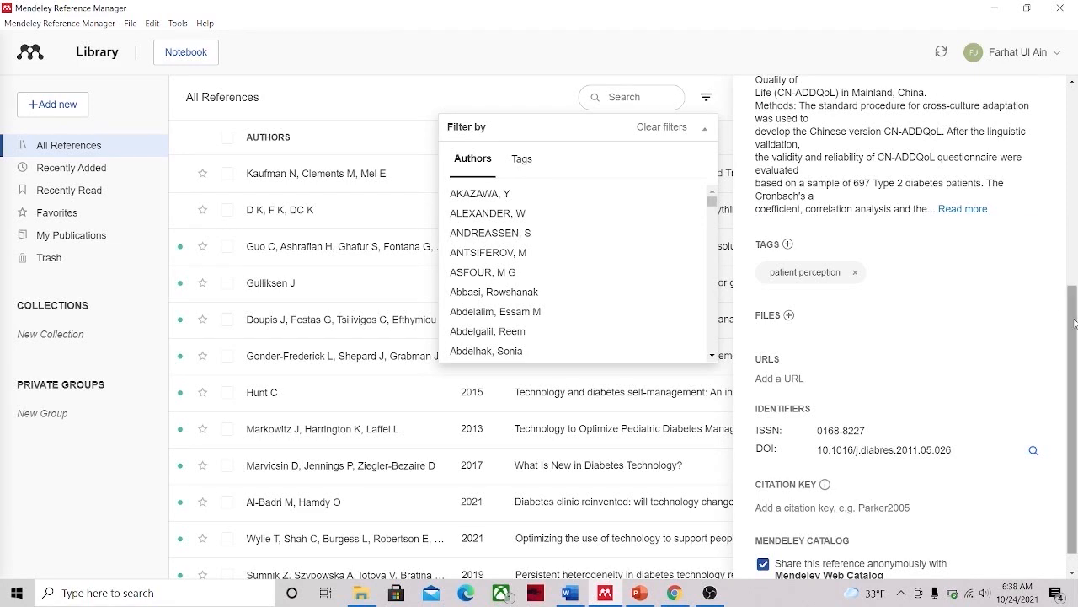
- Close the details of the 2011 "Adaptation of the Audit of Diabetes-Dependent Quality of Life" reference and the filter options
{"action": "left_click_drag", "start_coordinate": [1072, 324], "coordinate": [1073, 93]}
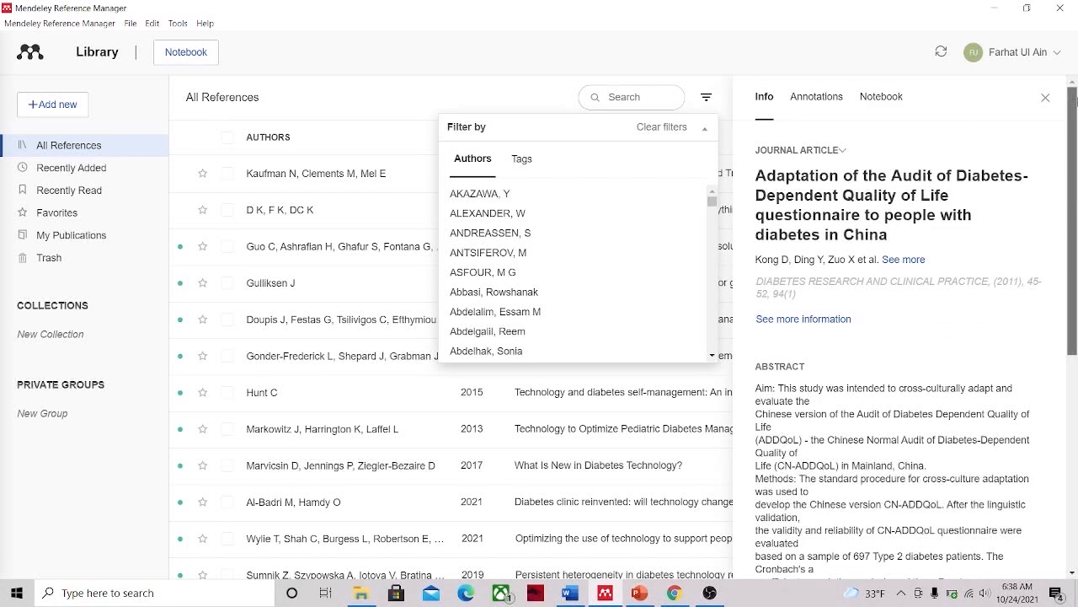
{"action": "left_click", "coordinate": [1046, 99]}
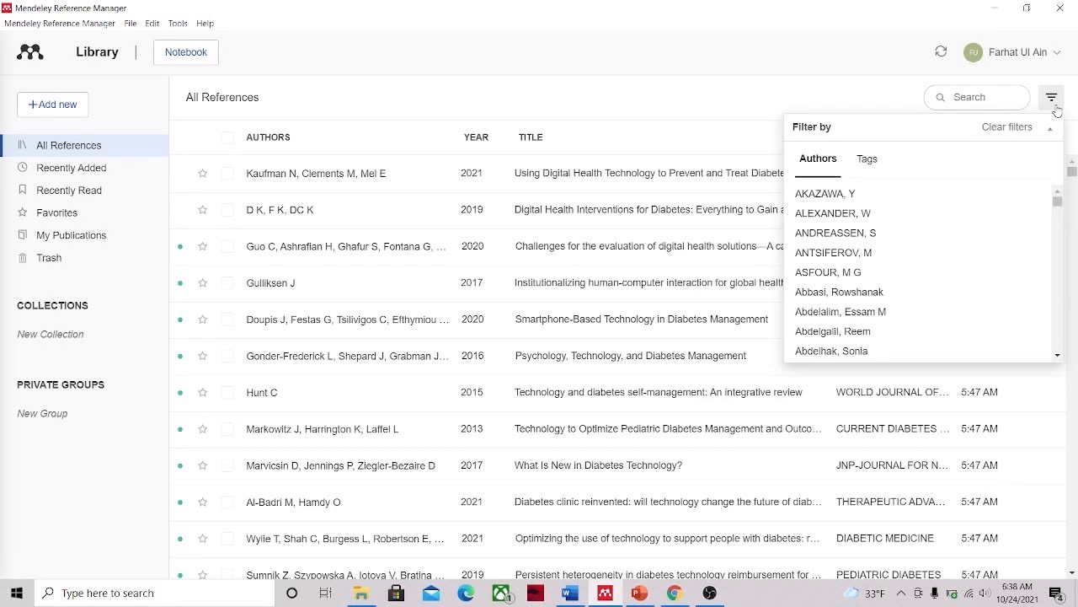
{"action": "left_click", "coordinate": [1051, 96]}
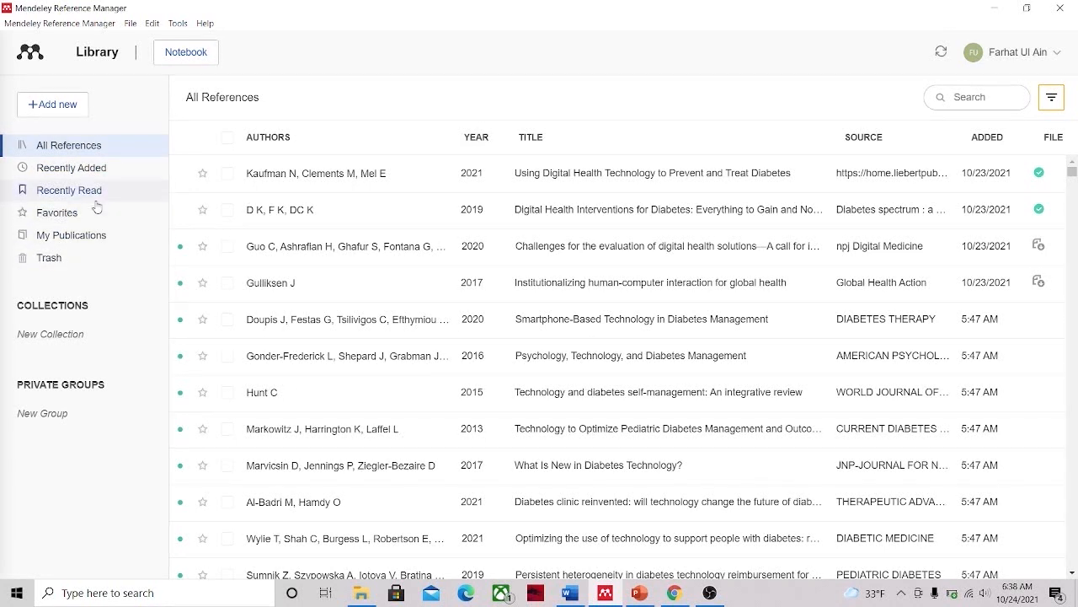
- Look through the Recently Added and Recently Read lists of the library
{"action": "left_click", "coordinate": [95, 175]}
{"action": "double_click", "coordinate": [95, 175]}
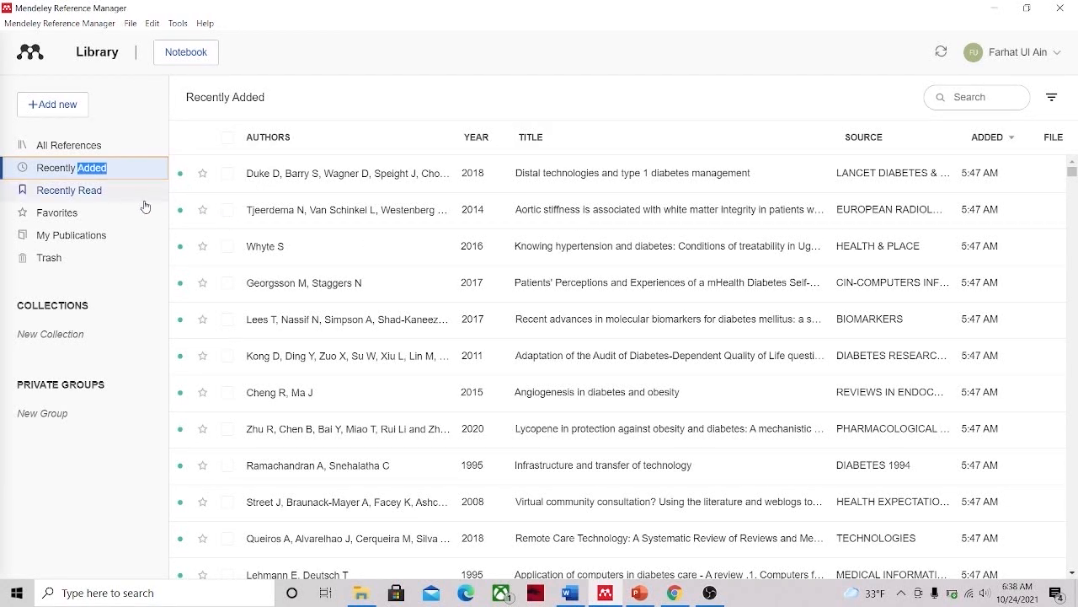
{"action": "left_click", "coordinate": [109, 201]}
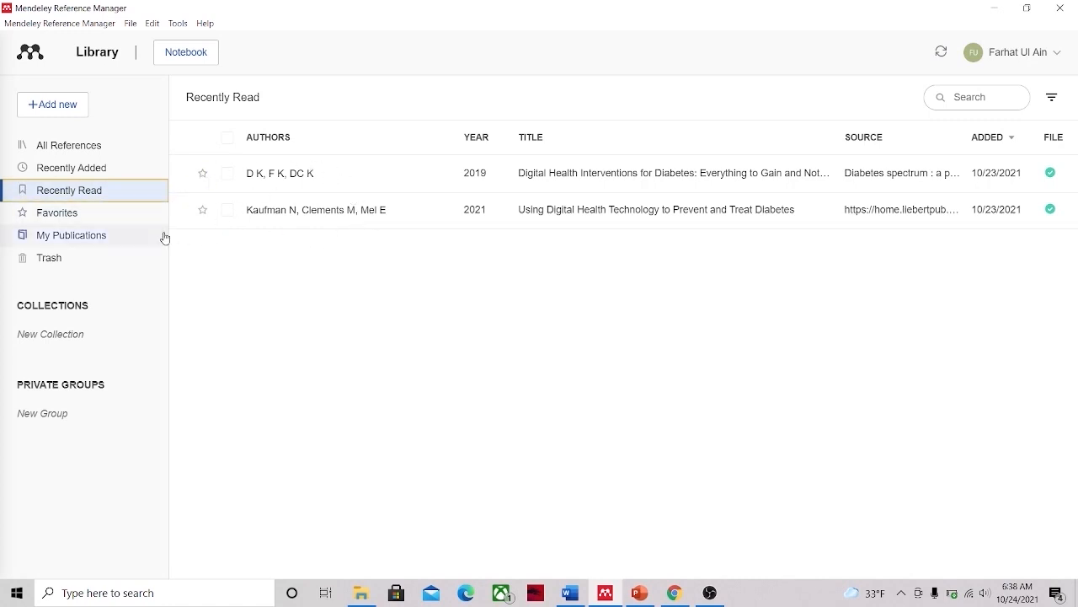
{"action": "left_click", "coordinate": [107, 224]}
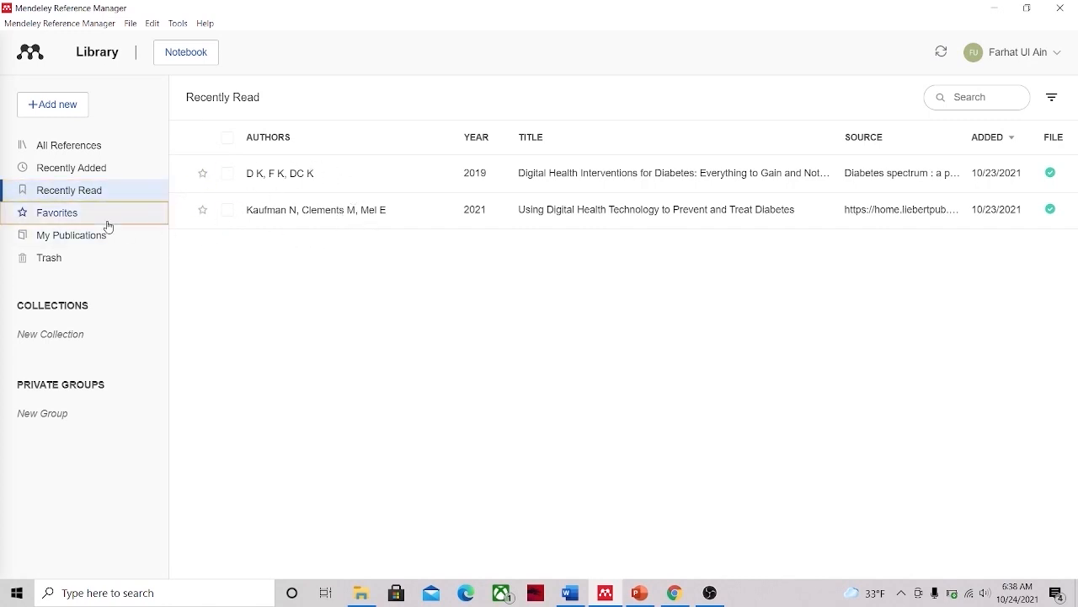
- Mark the 2018 reference "Distal technologies and type 1 diabetes management" in All References as a favorite
{"action": "double_click", "coordinate": [76, 147]}
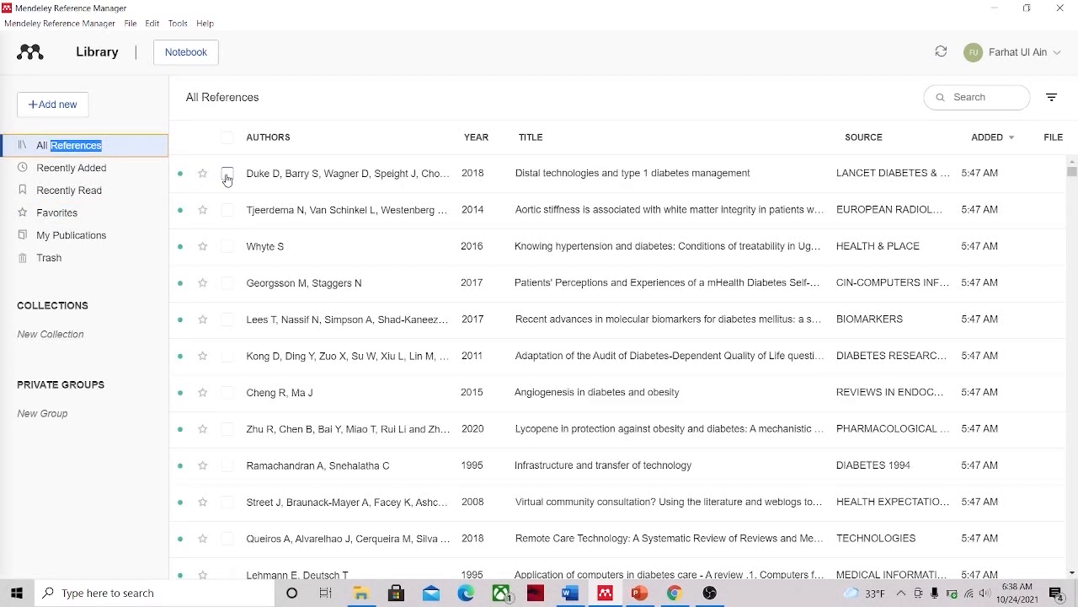
{"action": "left_click", "coordinate": [142, 125]}
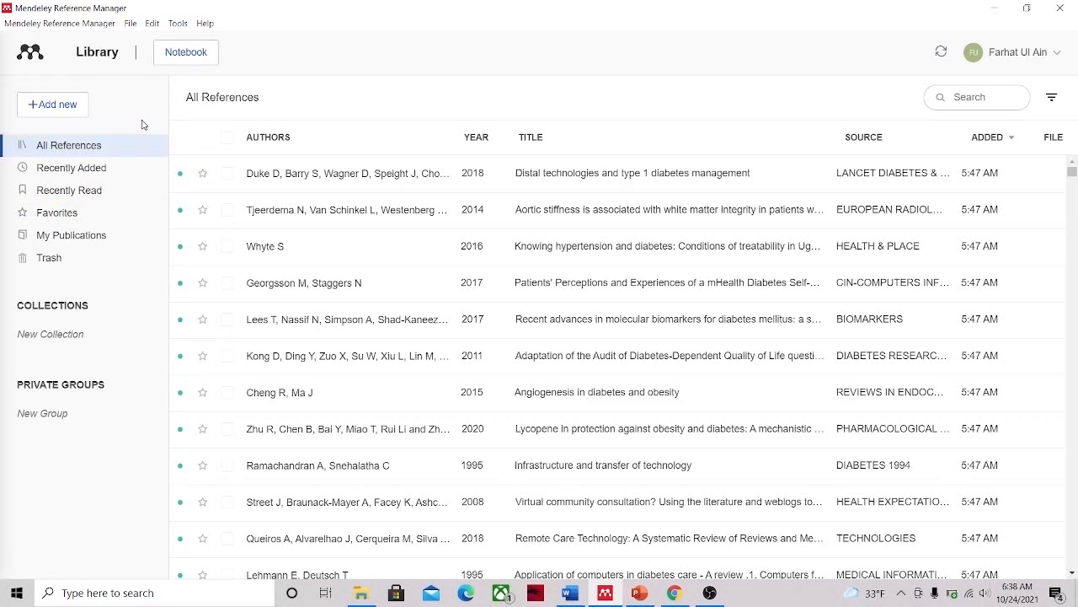
{"action": "left_click", "coordinate": [226, 174]}
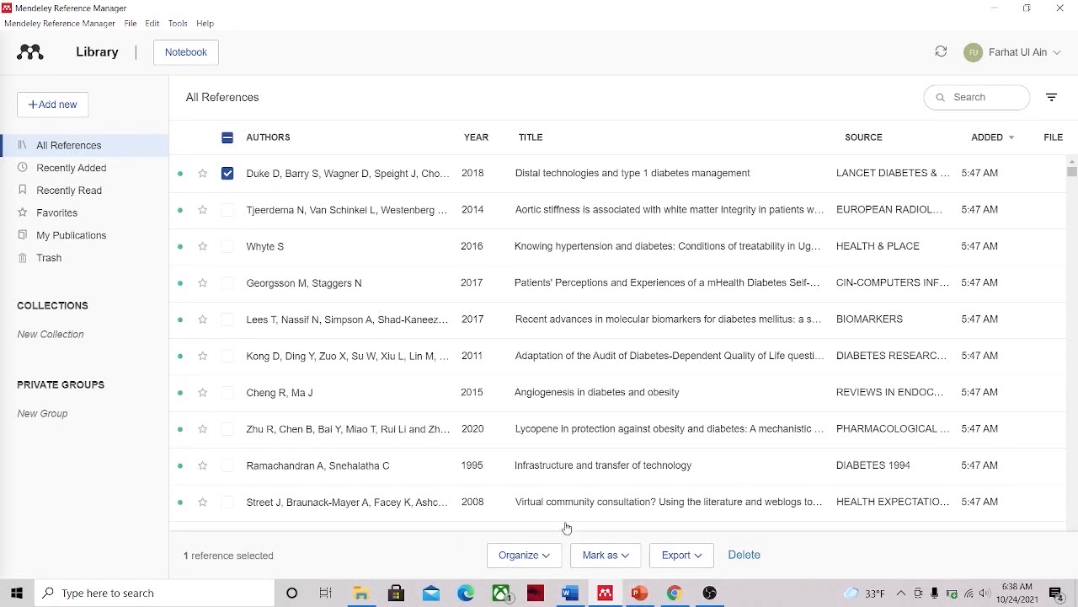
{"action": "left_click", "coordinate": [626, 565]}
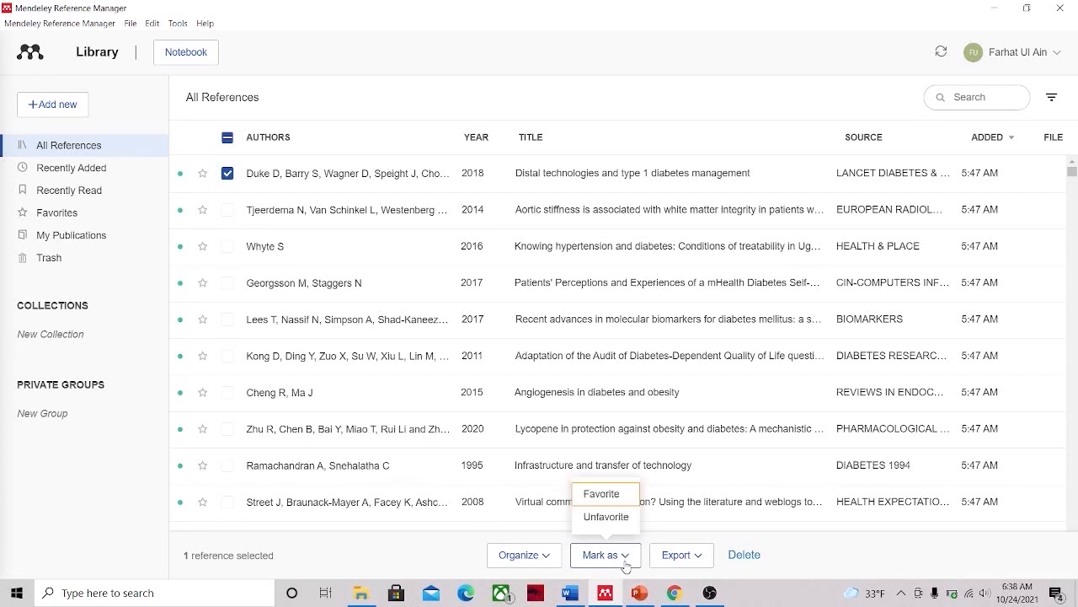
{"action": "left_click", "coordinate": [601, 494]}
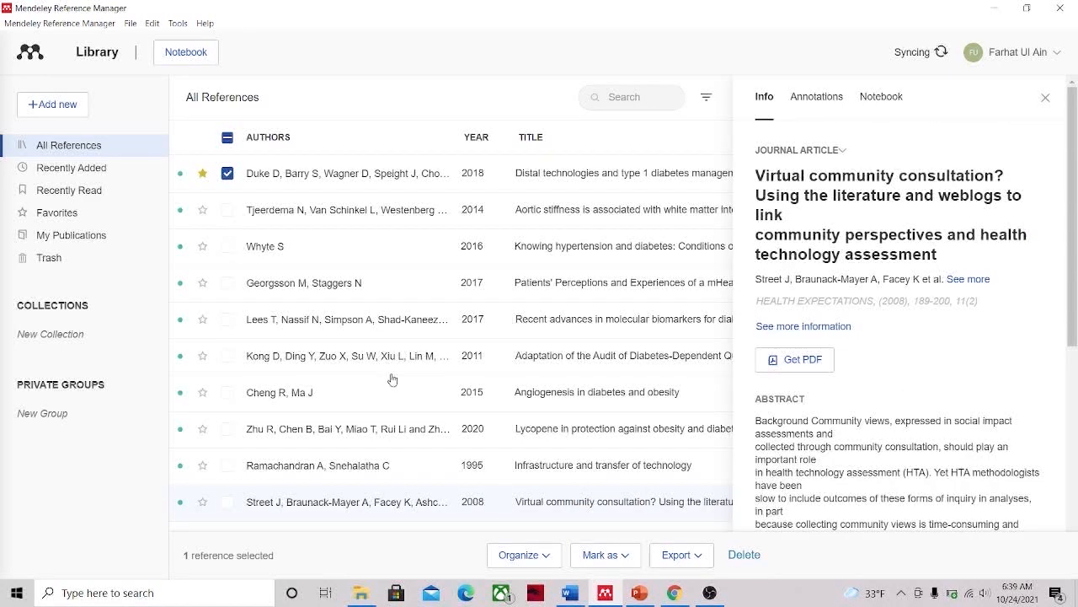
- Check the Favorites and My Publications lists, closing the open reference details
{"action": "double_click", "coordinate": [49, 217]}
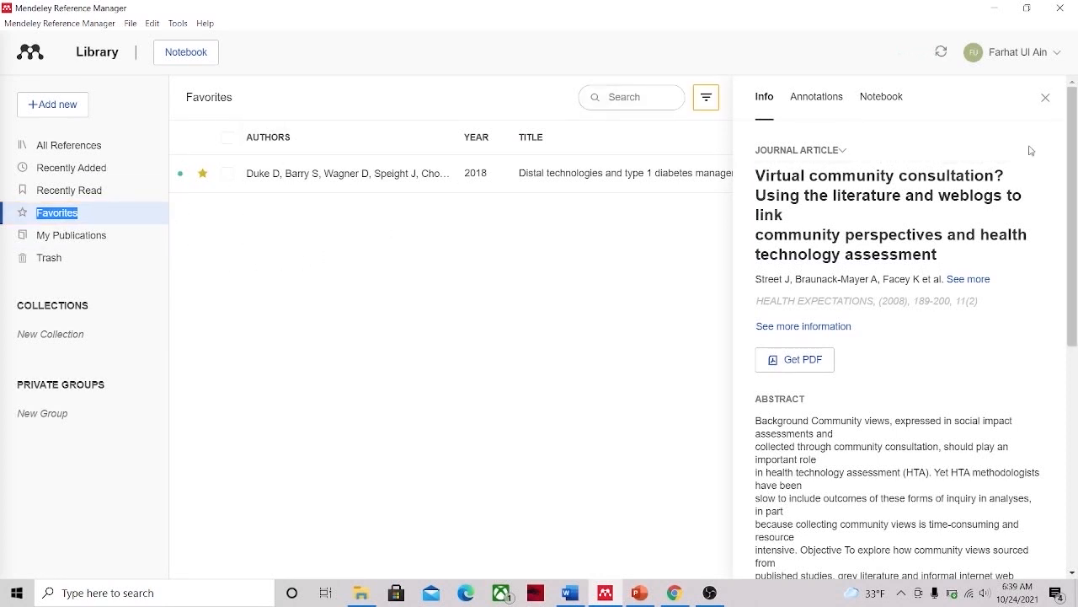
{"action": "left_click", "coordinate": [1044, 99]}
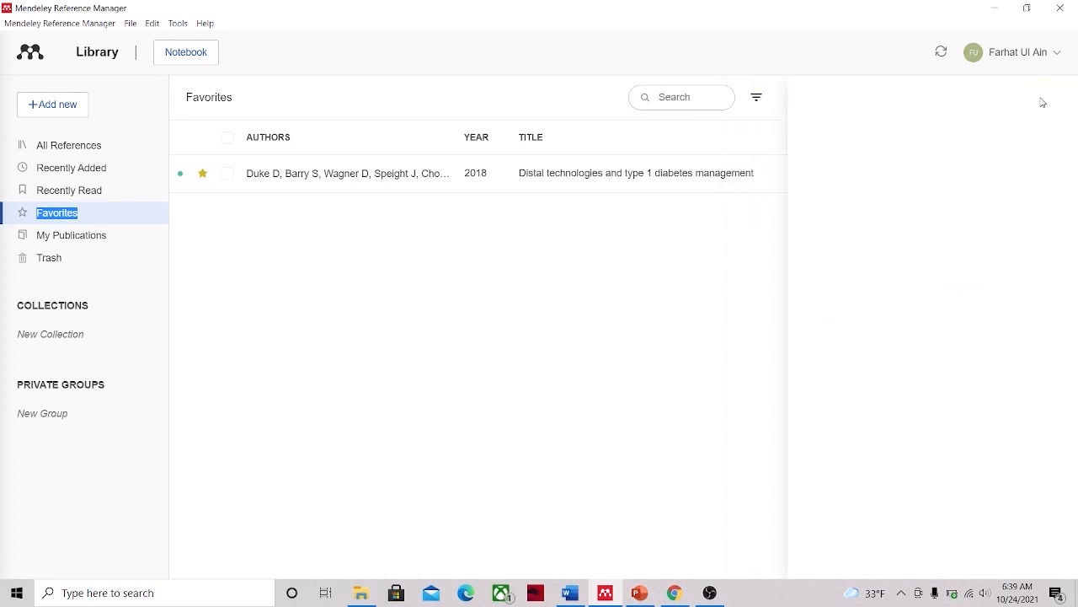
{"action": "double_click", "coordinate": [81, 244]}
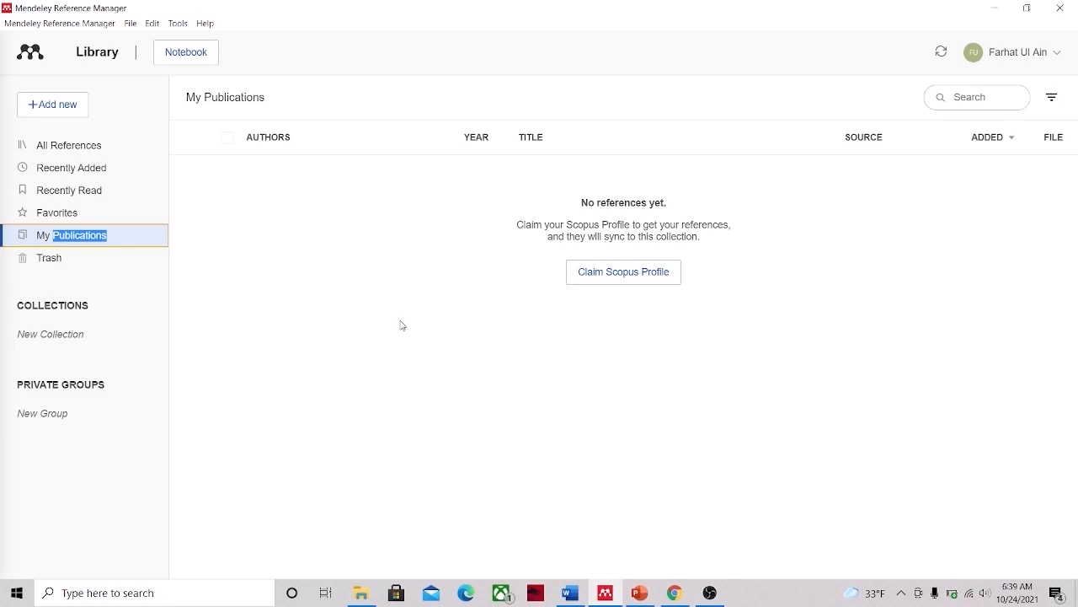
- Permanently delete the 2020 reference "Accelerating ophthalmic artificial intelligence research" from the Trash
{"action": "left_click", "coordinate": [60, 268]}
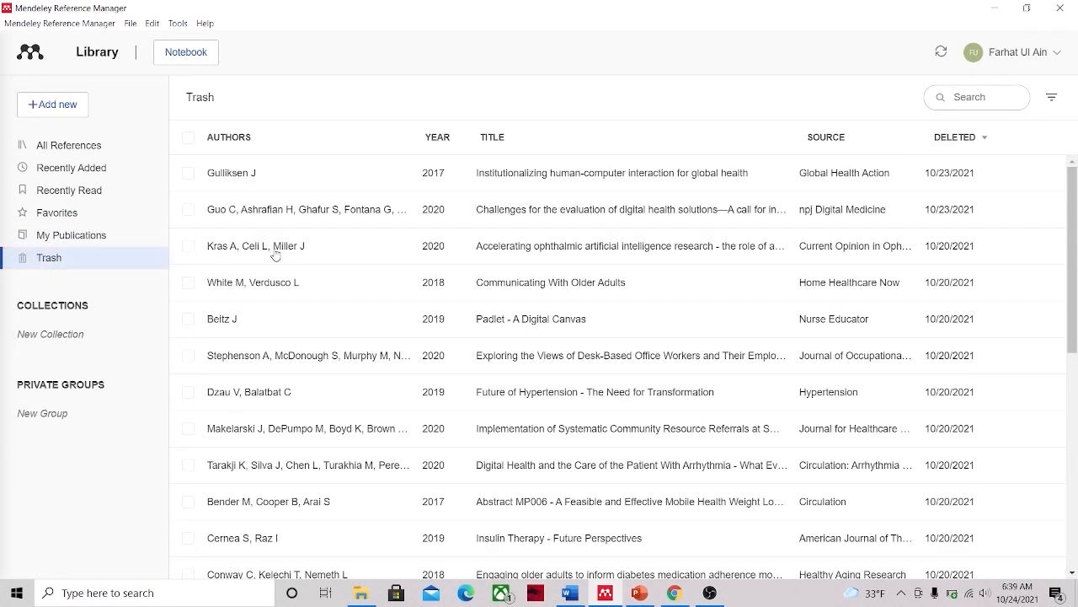
{"action": "left_click", "coordinate": [191, 251]}
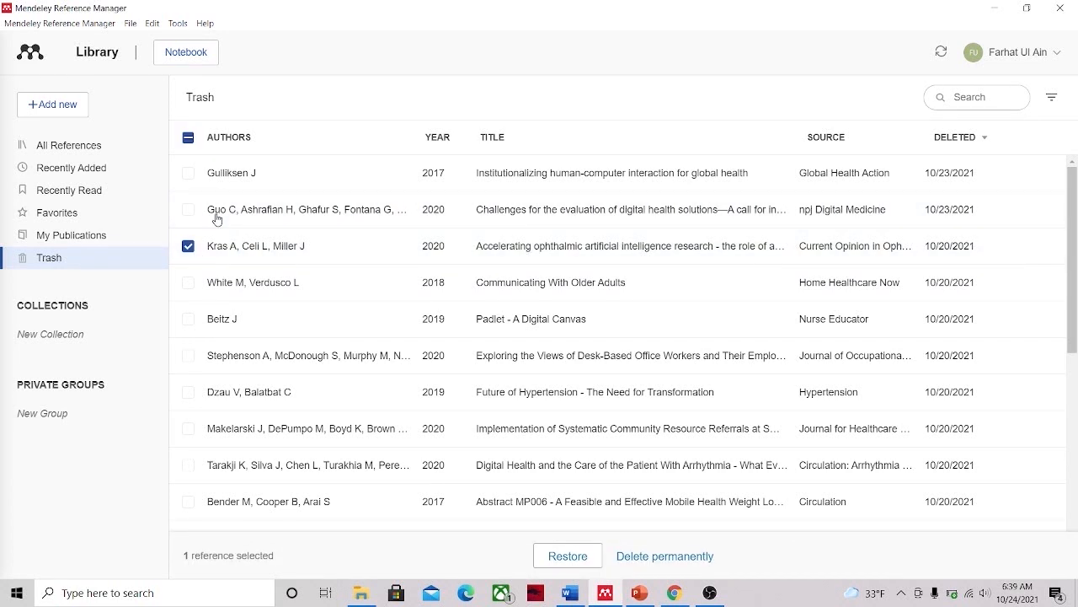
{"action": "left_click", "coordinate": [658, 557]}
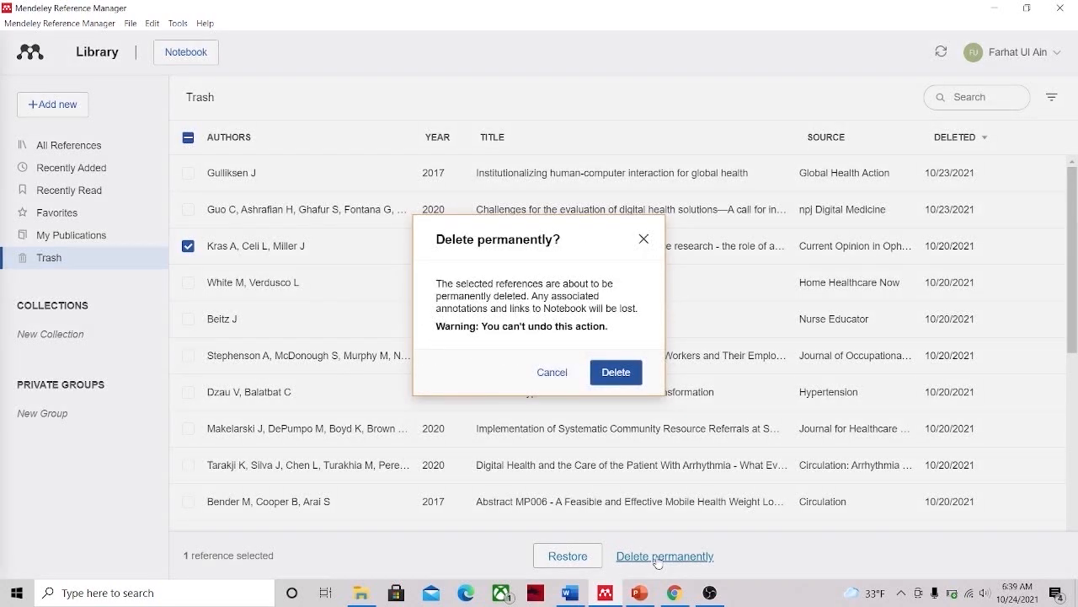
{"action": "left_click", "coordinate": [613, 373]}
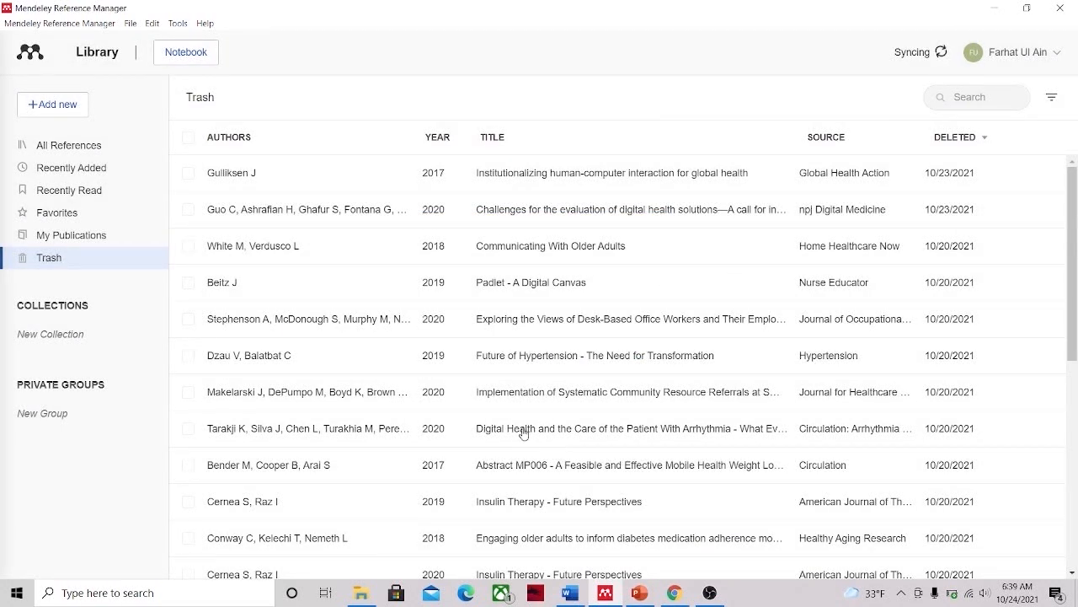
- Return to All References and try to create a new collection named "introduction"
{"action": "left_click", "coordinate": [69, 146]}
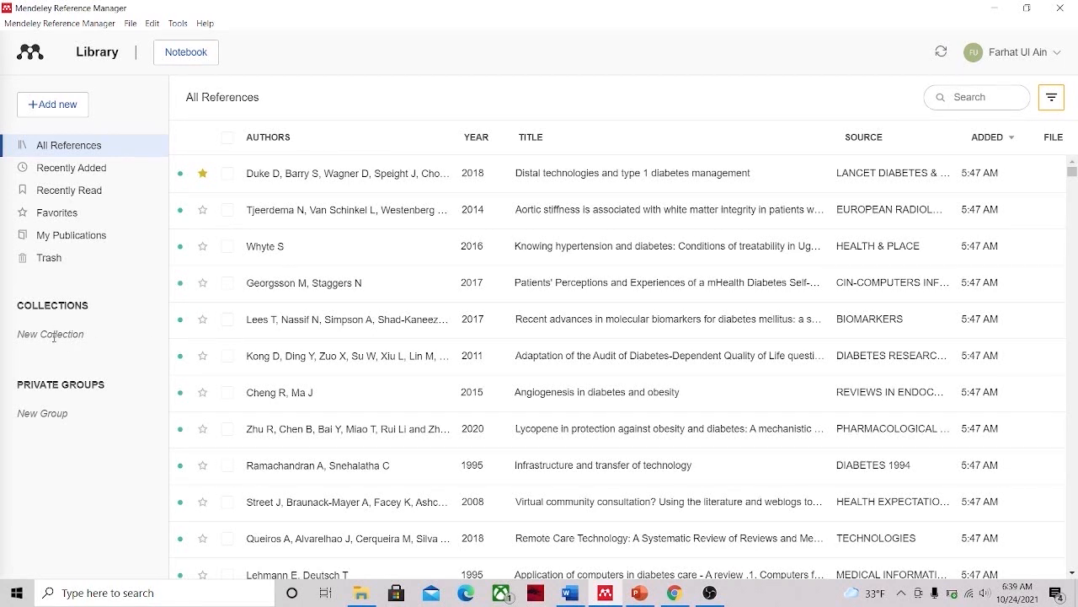
{"action": "left_click", "coordinate": [53, 335]}
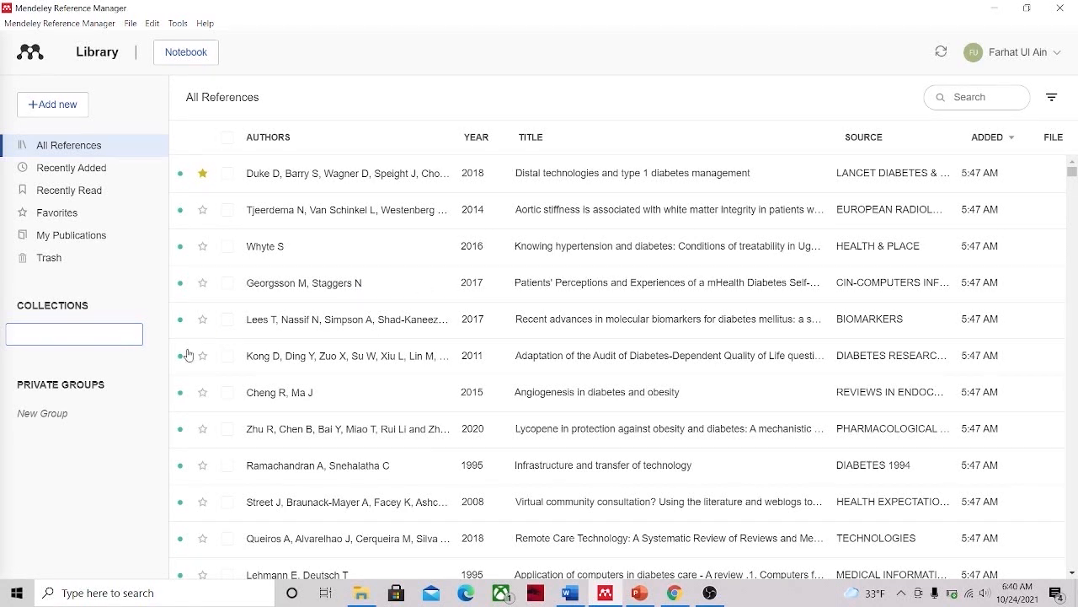
{"action": "left_click", "coordinate": [81, 289]}
{"action": "left_click", "coordinate": [67, 334]}
{"action": "type", "text": "Introducto"}
{"action": "type", "text": "ion"}
{"action": "left_click", "coordinate": [79, 457]}
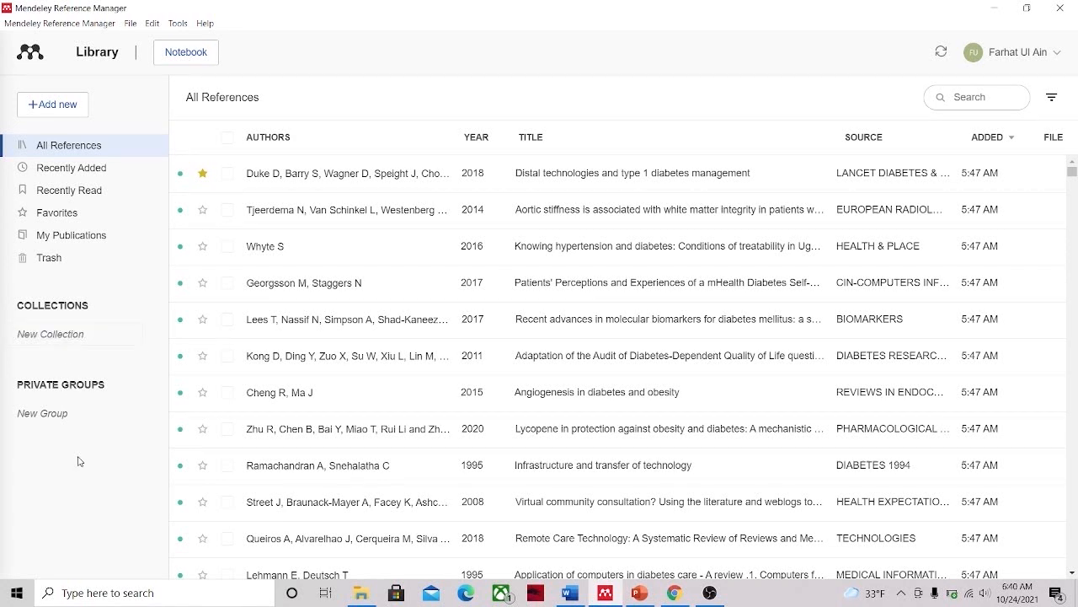
{"action": "left_click", "coordinate": [48, 334]}
{"action": "type", "text": "in"}
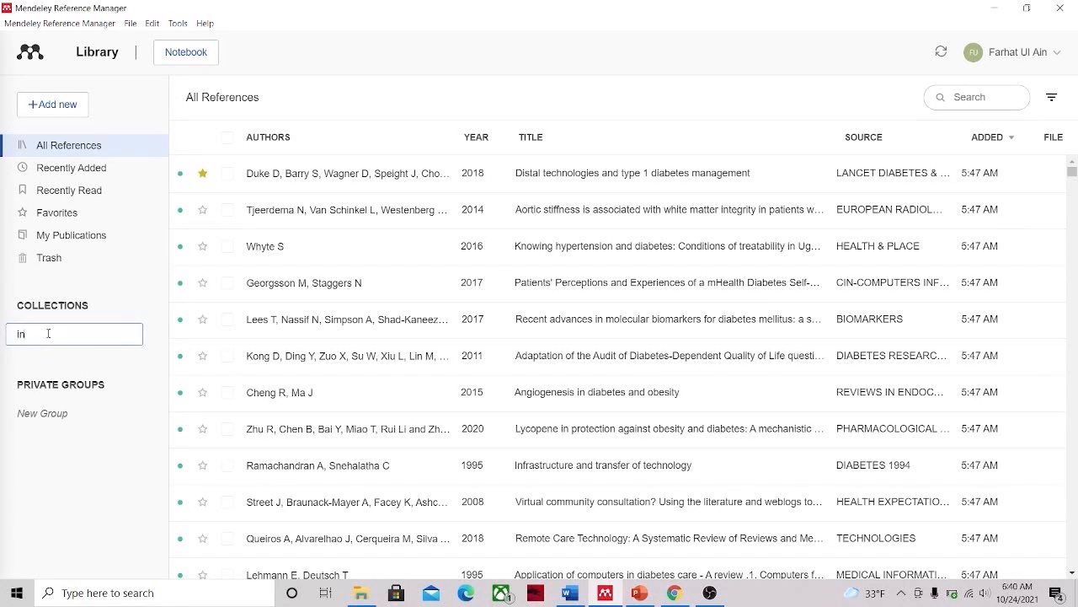
{"action": "type", "text": "troduction"}
{"action": "key", "text": "Return"}
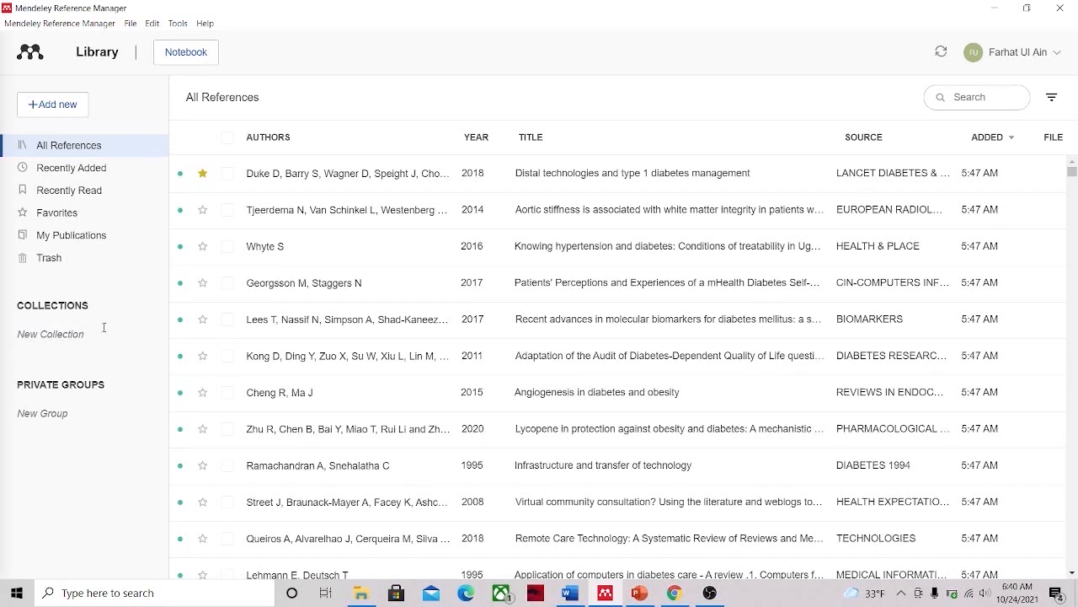
- Create a new collection named "introduction"
{"action": "left_click", "coordinate": [83, 337]}
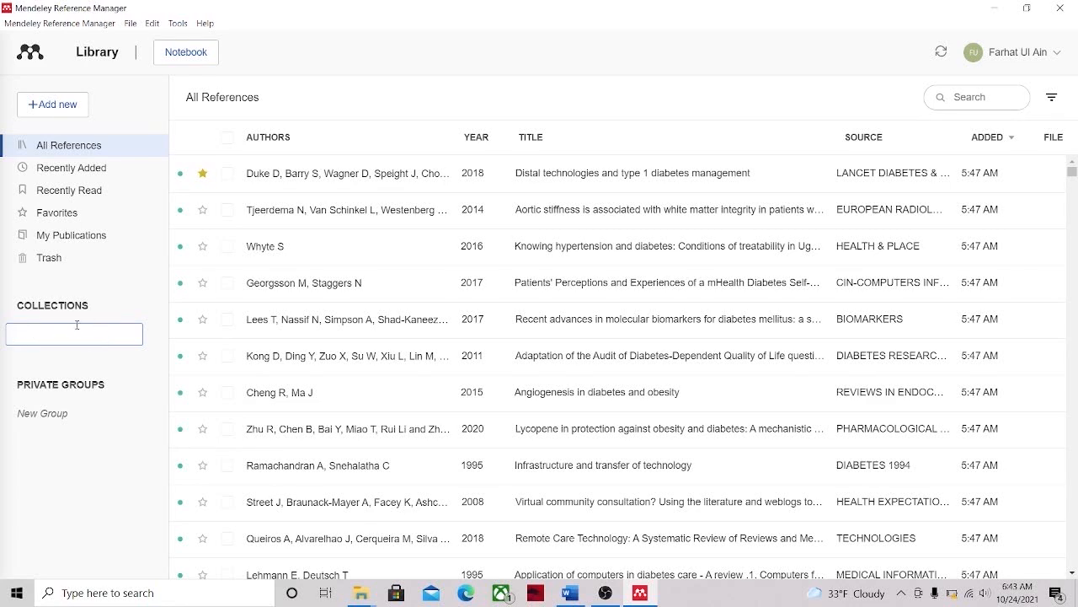
{"action": "type", "text": "introduction"}
{"action": "key", "text": "Return"}
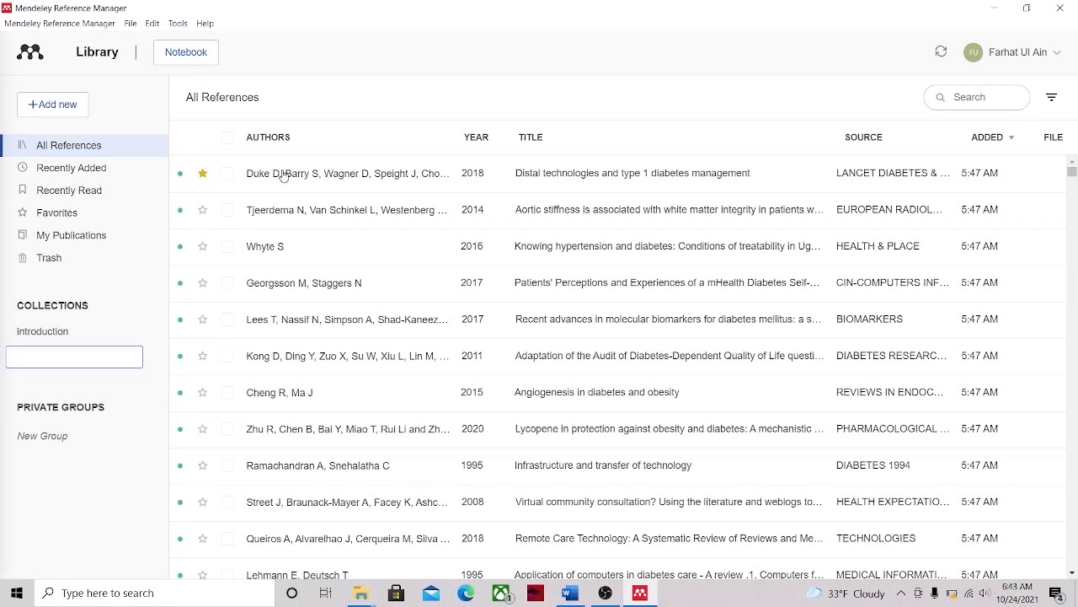
- Add the "Distal technologies" and "Aortic stiffness" references to the introduction collection and open that collection
{"action": "left_click_drag", "start_coordinate": [284, 175], "coordinate": [40, 334]}
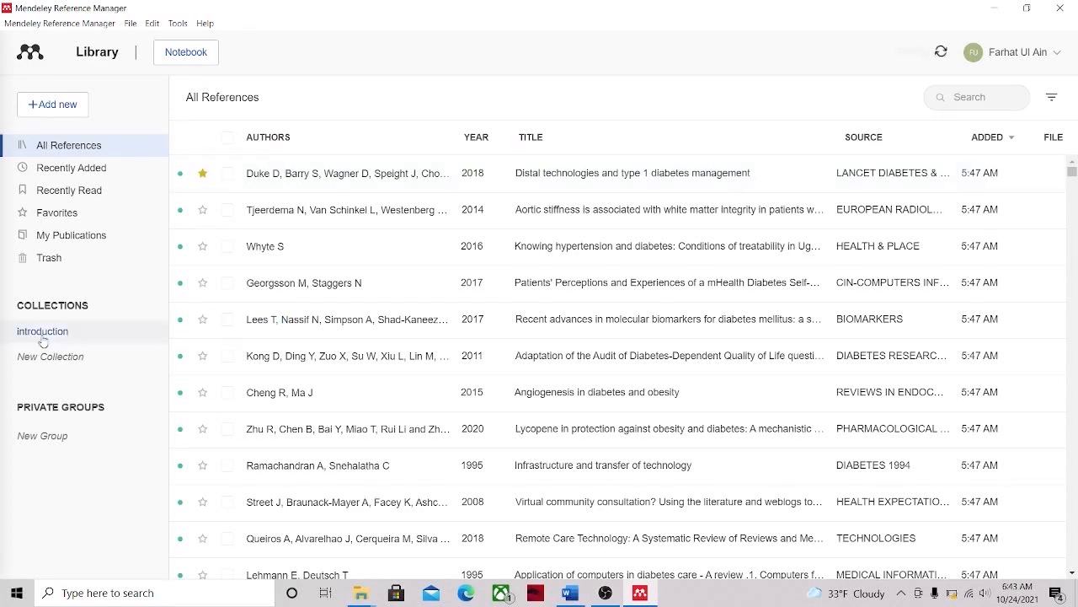
{"action": "left_click_drag", "start_coordinate": [262, 227], "coordinate": [42, 331]}
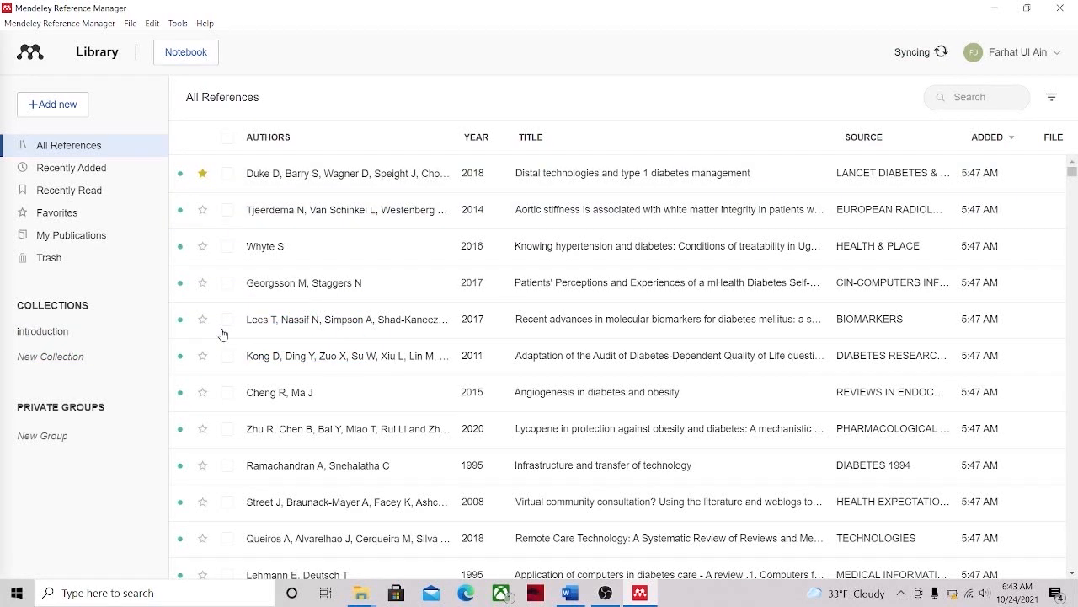
{"action": "left_click", "coordinate": [56, 341]}
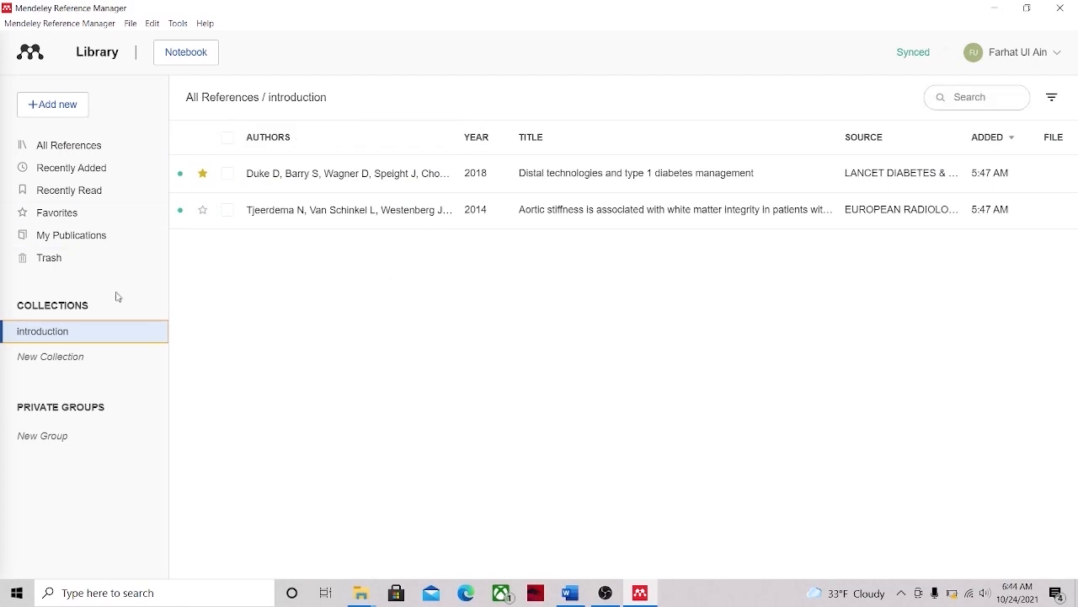
- Add the "Knowing hypertension and diabetes", "Patients' Perceptions" and "Recent advances in molecular biomarkers" references to the introduction collection and open that collection
{"action": "left_click", "coordinate": [89, 148]}
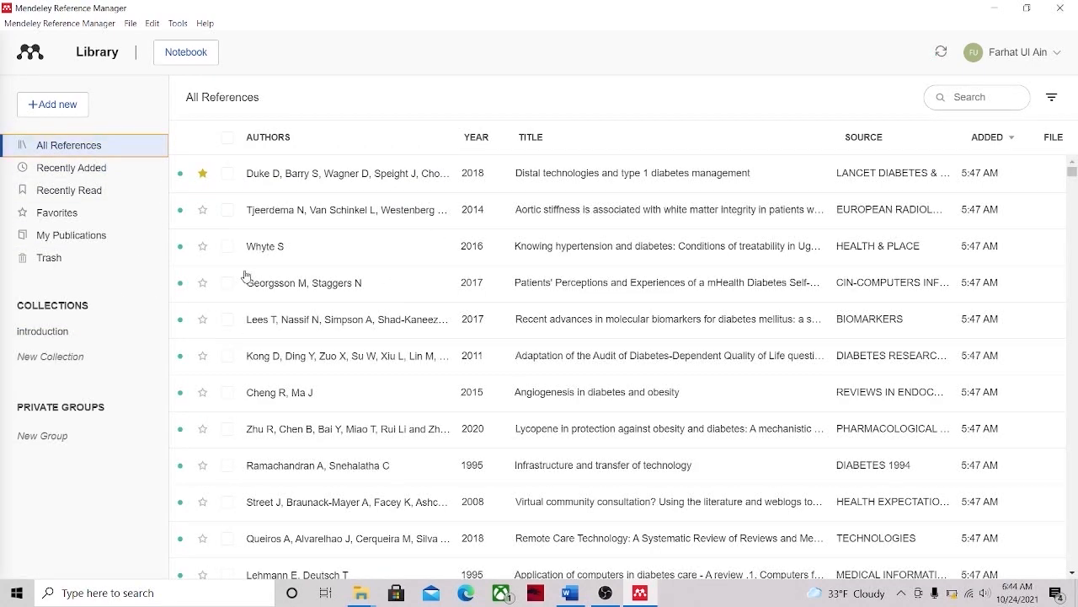
{"action": "left_click", "coordinate": [225, 258]}
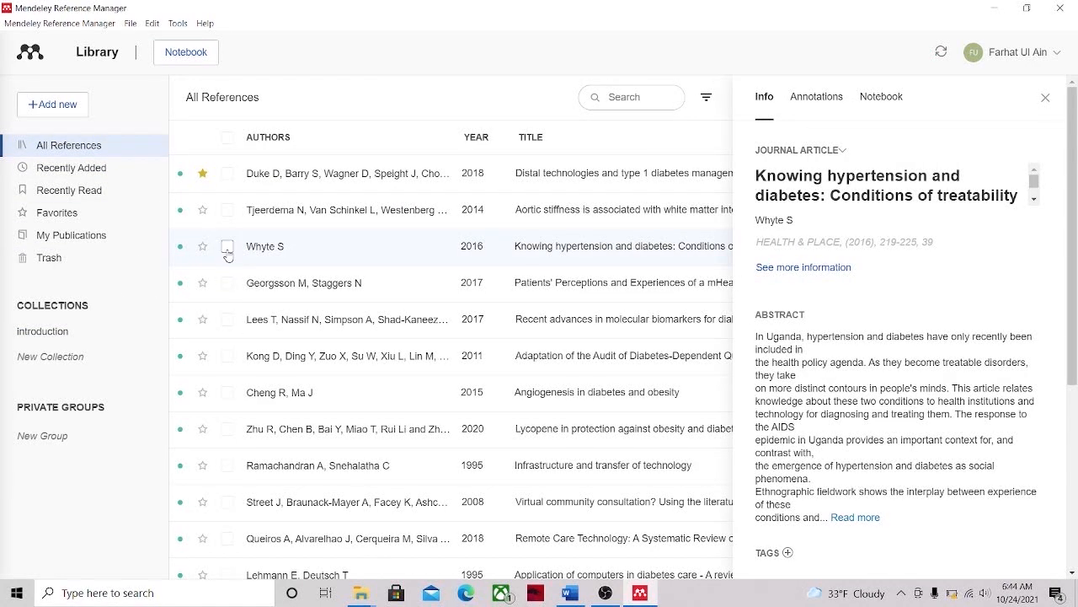
{"action": "left_click", "coordinate": [227, 283]}
{"action": "left_click", "coordinate": [227, 319]}
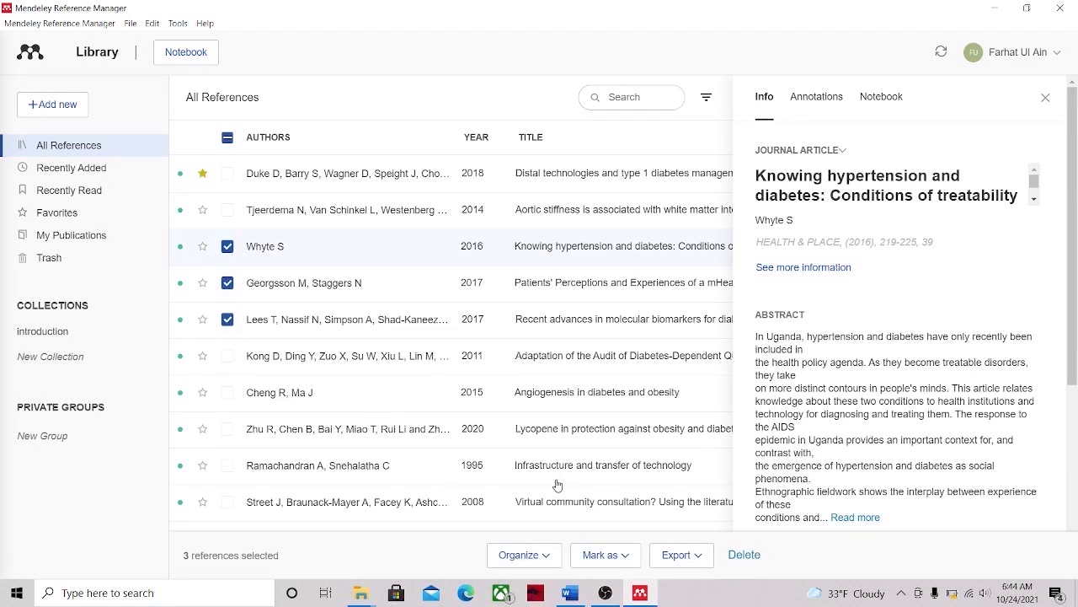
{"action": "left_click", "coordinate": [542, 563]}
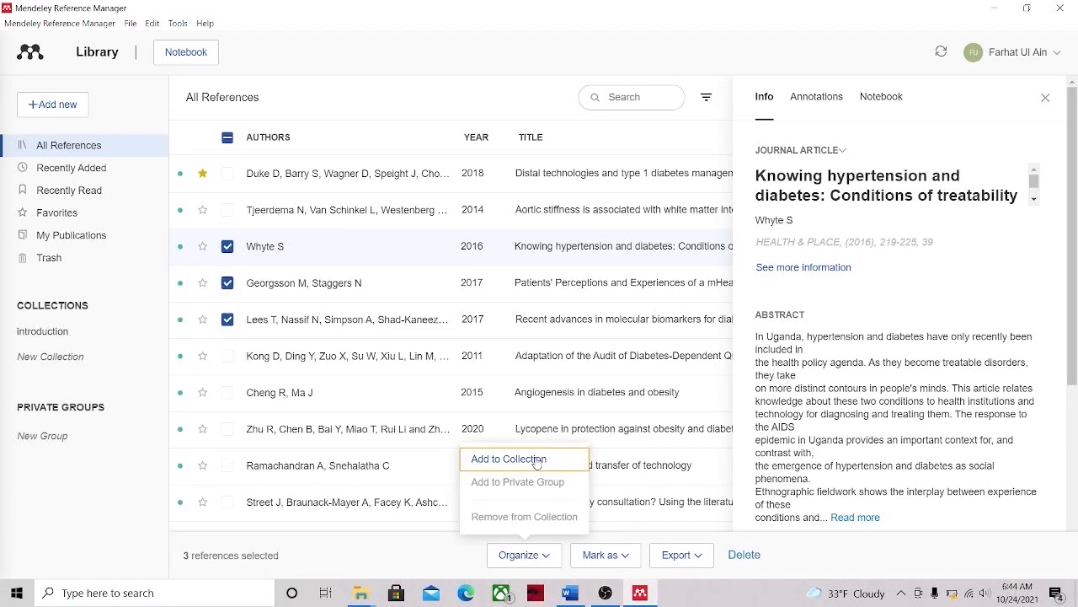
{"action": "left_click", "coordinate": [537, 461]}
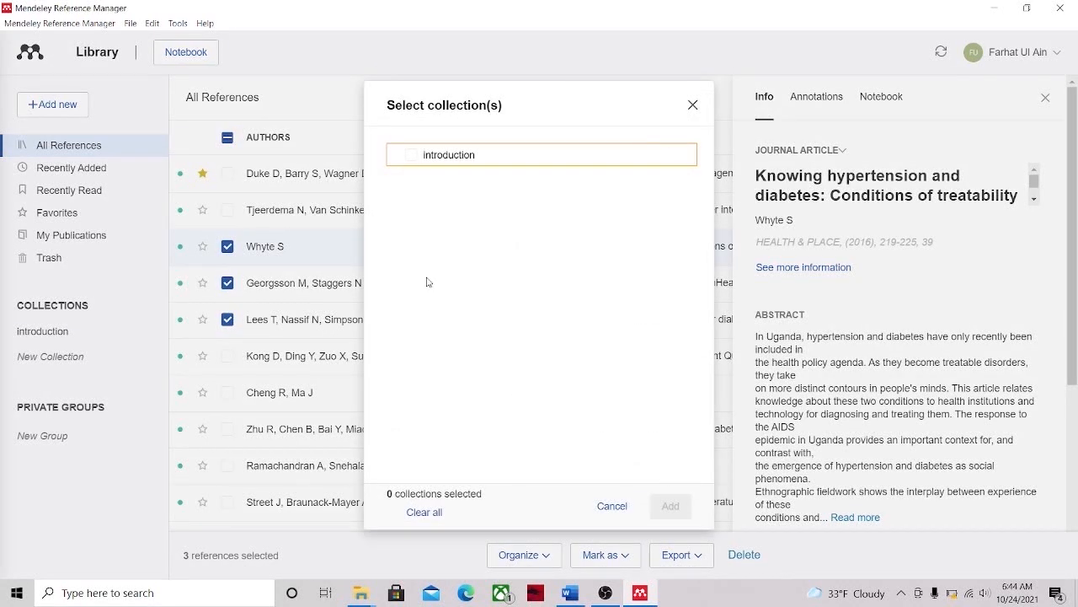
{"action": "left_click", "coordinate": [412, 155]}
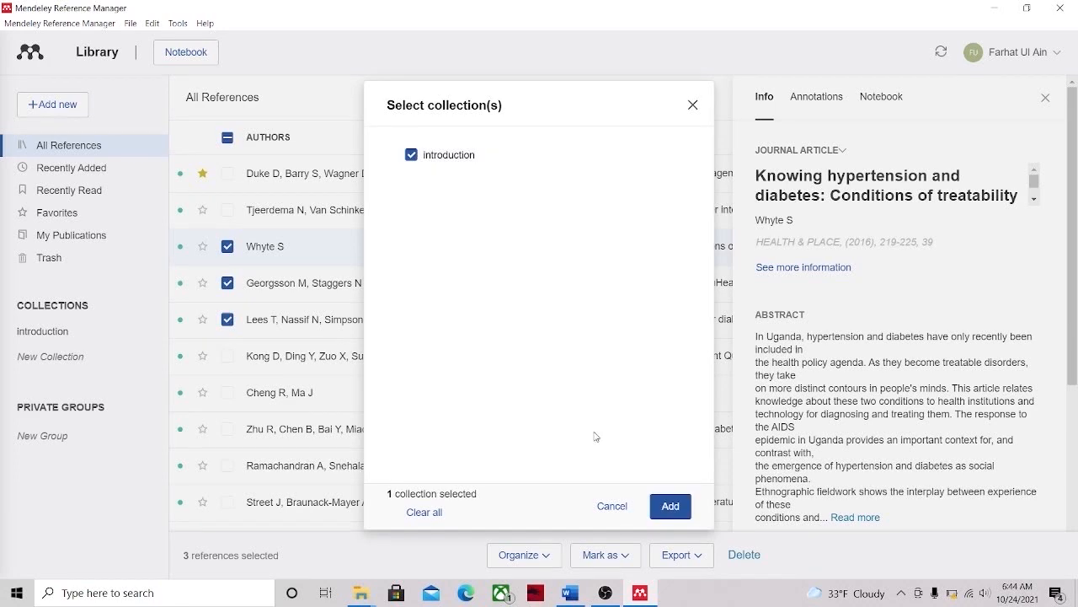
{"action": "left_click", "coordinate": [670, 506]}
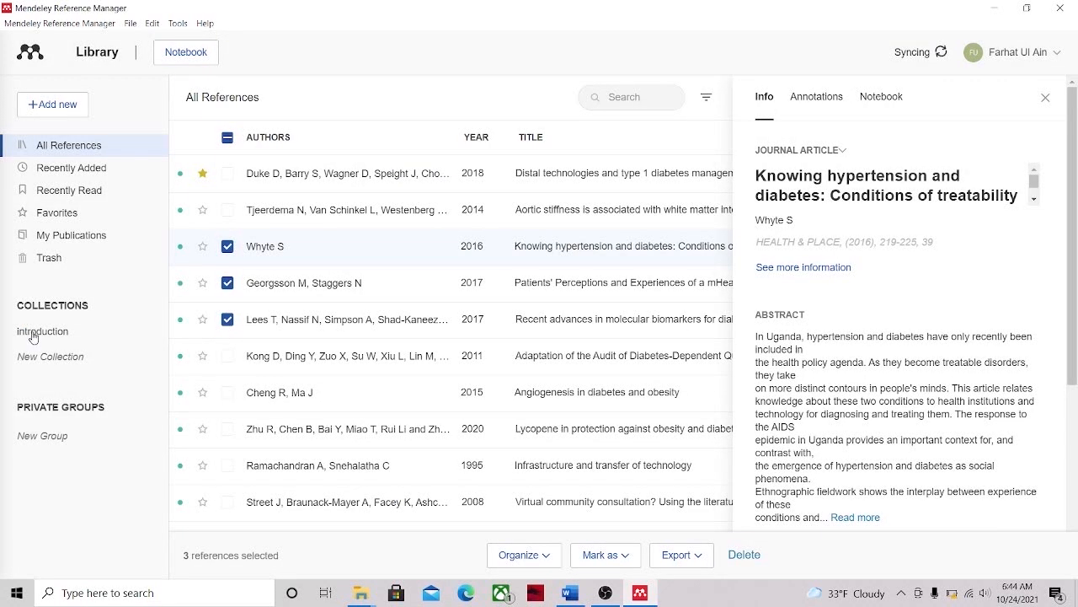
{"action": "left_click", "coordinate": [32, 334]}
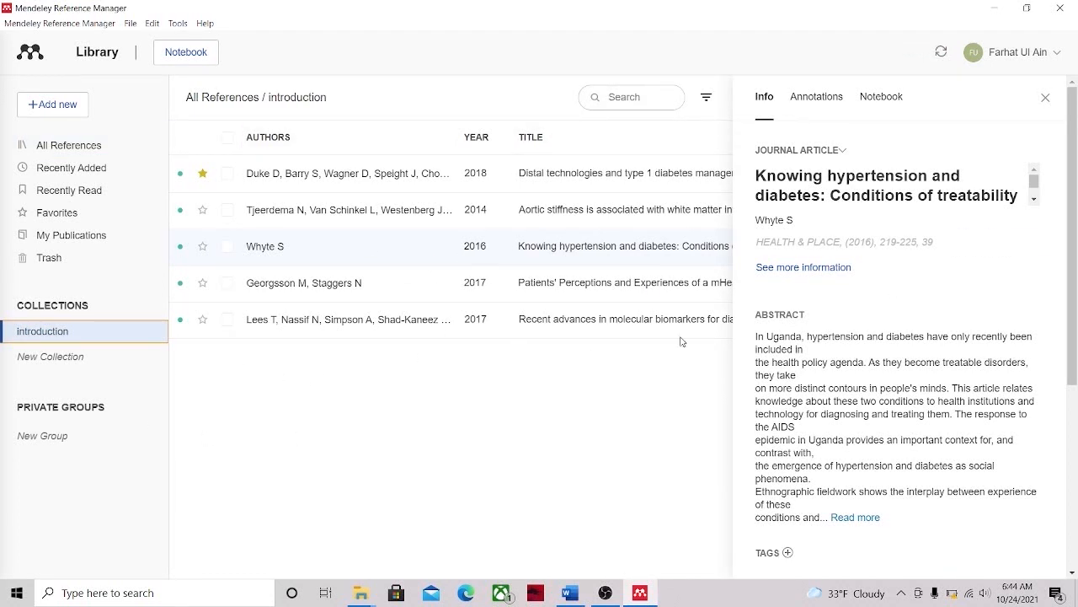
{"action": "left_click", "coordinate": [1046, 98]}
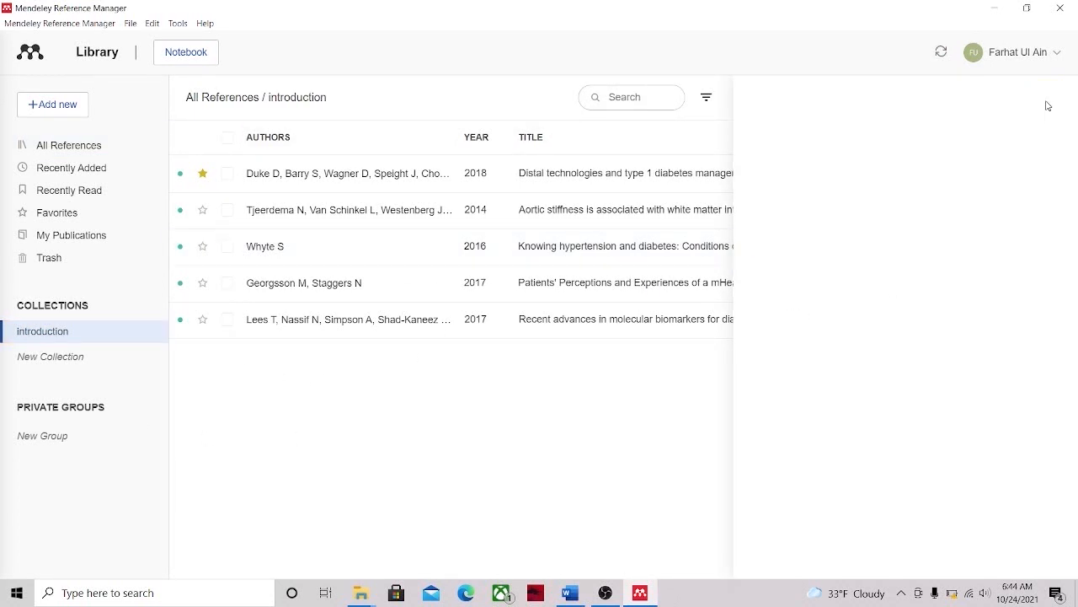
- Create a new collection named "discussion" and open it
{"action": "left_click", "coordinate": [69, 353]}
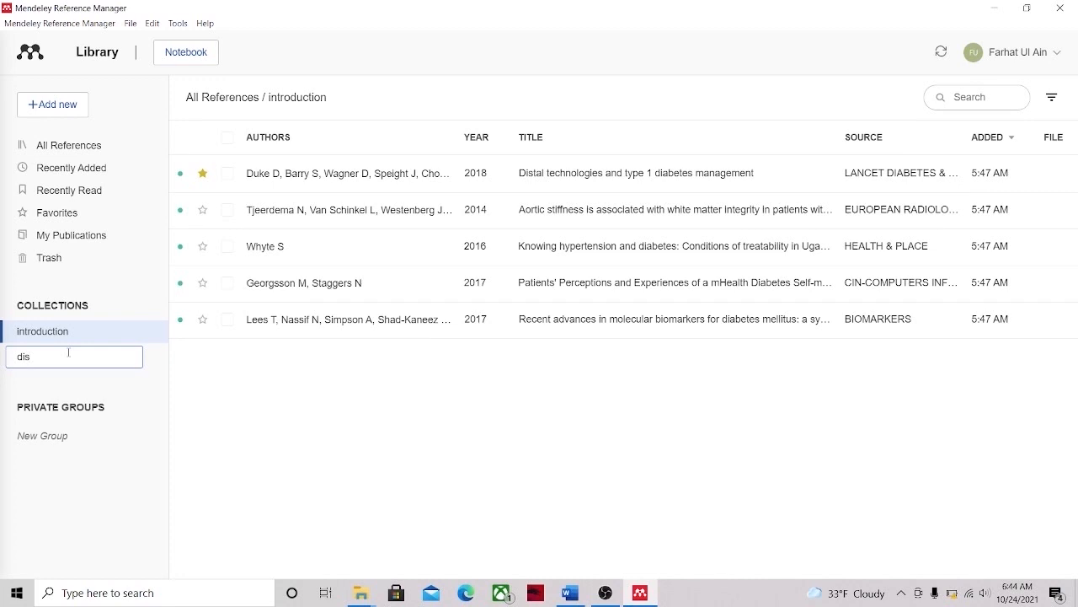
{"action": "type", "text": "discussion"}
{"action": "key", "text": "Return"}
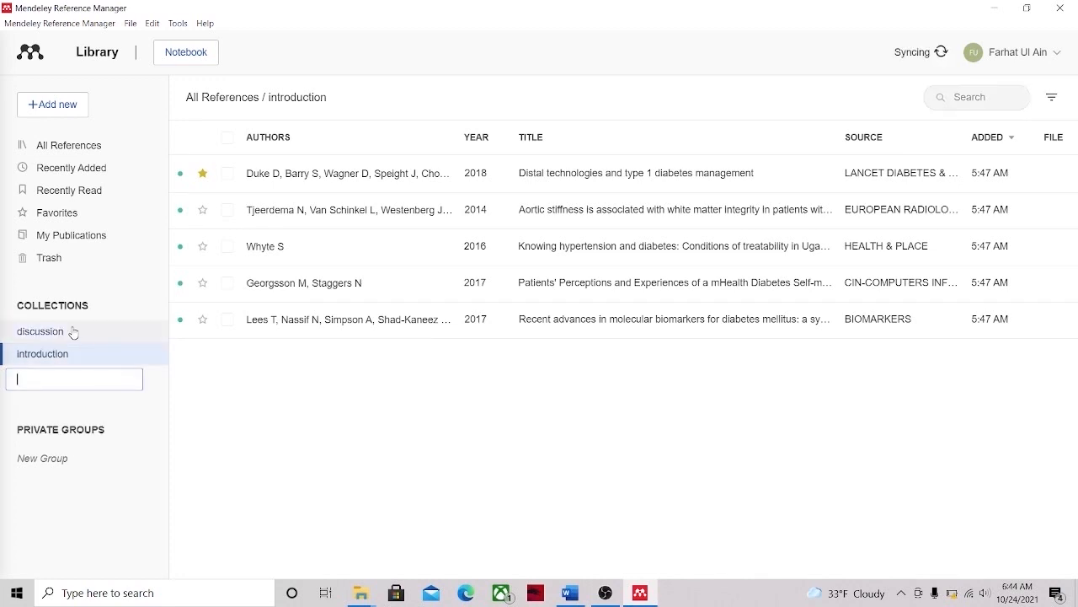
{"action": "left_click", "coordinate": [73, 330]}
- From All References, move the "Angiogenesis in diabetes and obesity" and "Lycopene in protection against obesity" references into the discussion collection
{"action": "double_click", "coordinate": [80, 152]}
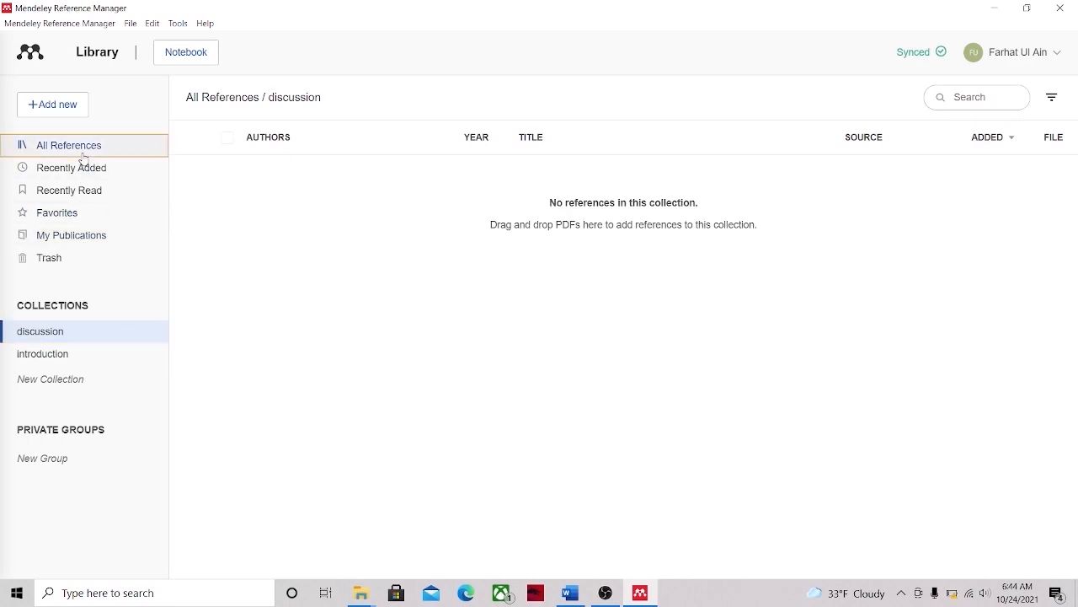
{"action": "left_click", "coordinate": [272, 394]}
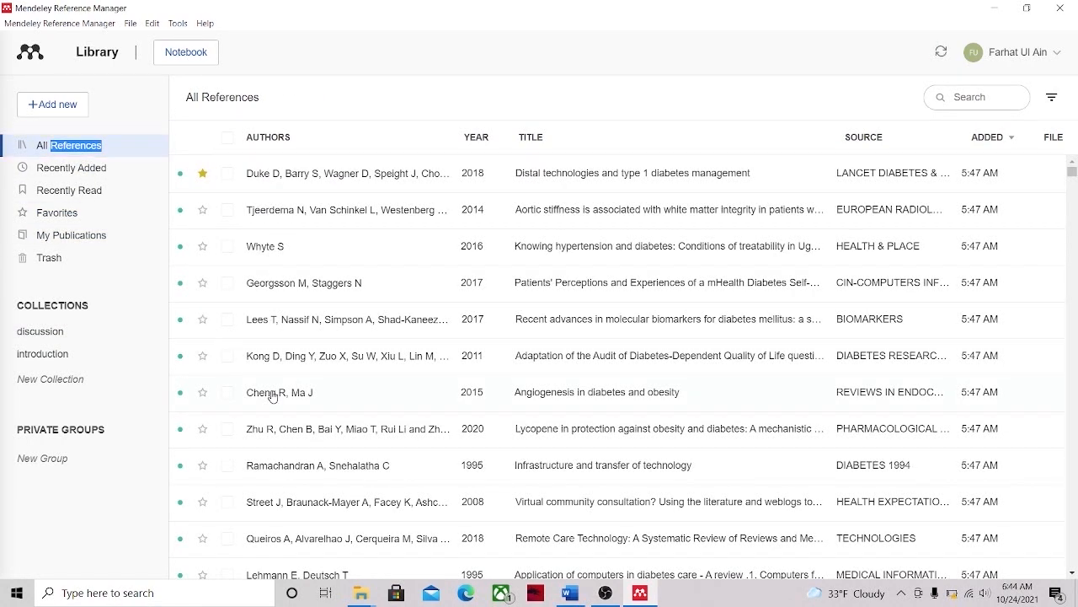
{"action": "key", "text": "shift+Down"}
{"action": "key", "text": "shift+Down"}
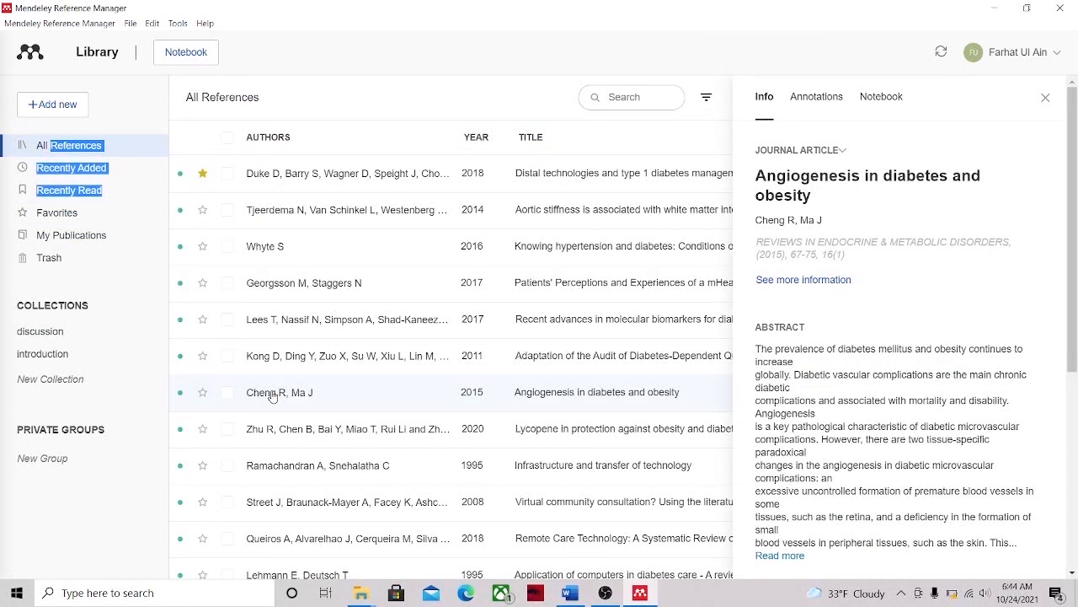
{"action": "left_click_drag", "start_coordinate": [272, 393], "coordinate": [22, 338]}
{"action": "left_click_drag", "start_coordinate": [252, 429], "coordinate": [35, 338]}
- Add the "Infrastructure and transfer of technology" and "Virtual community consultation?" references to the discussion collection and close the reference details
{"action": "left_click", "coordinate": [227, 465]}
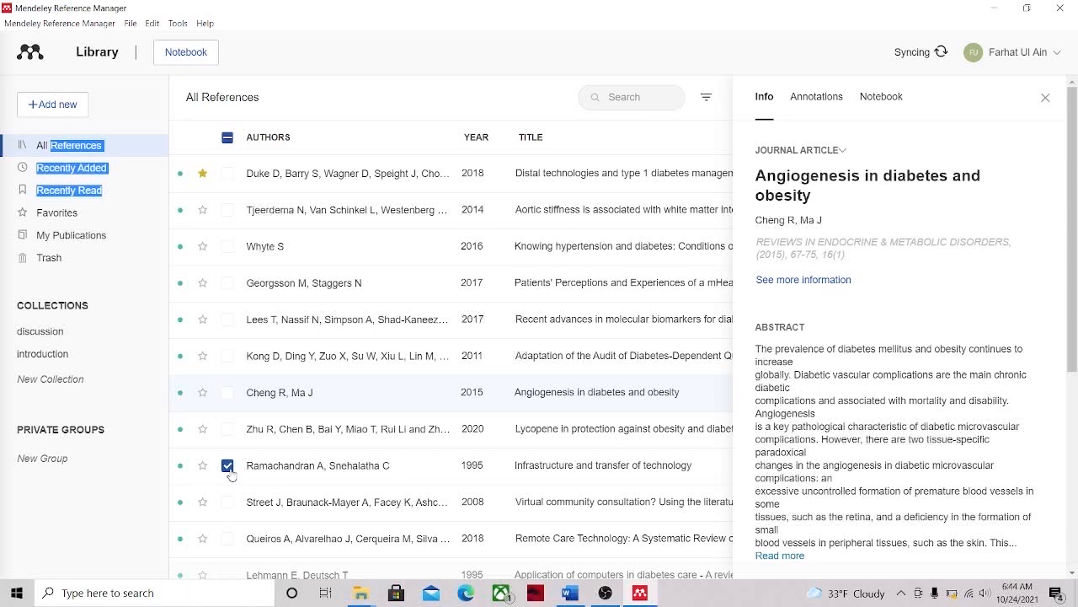
{"action": "left_click", "coordinate": [231, 512]}
{"action": "left_click", "coordinate": [228, 502]}
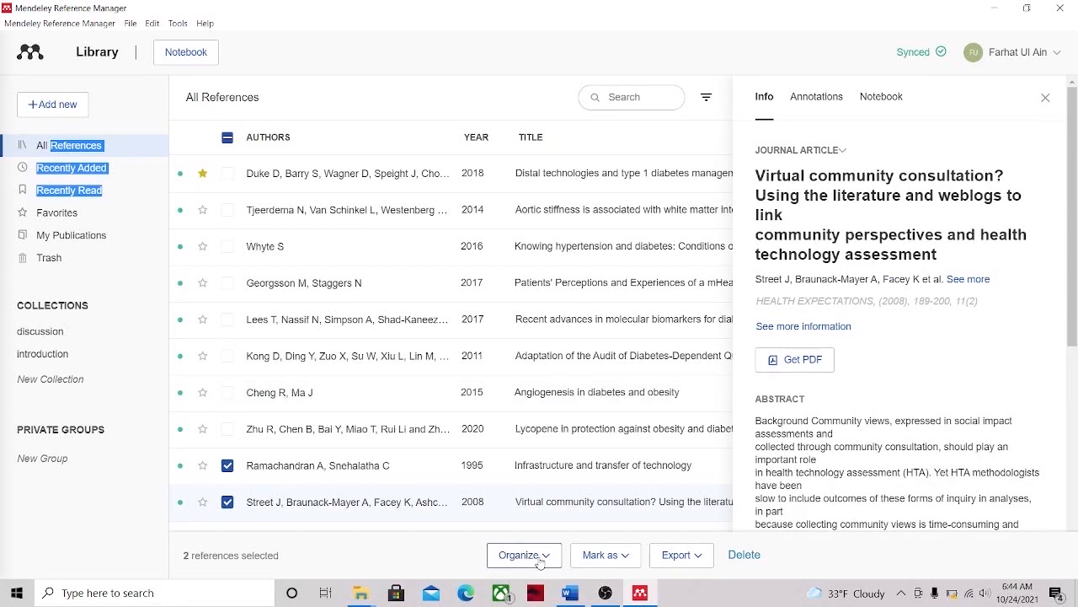
{"action": "left_click", "coordinate": [540, 560]}
{"action": "left_click", "coordinate": [519, 463]}
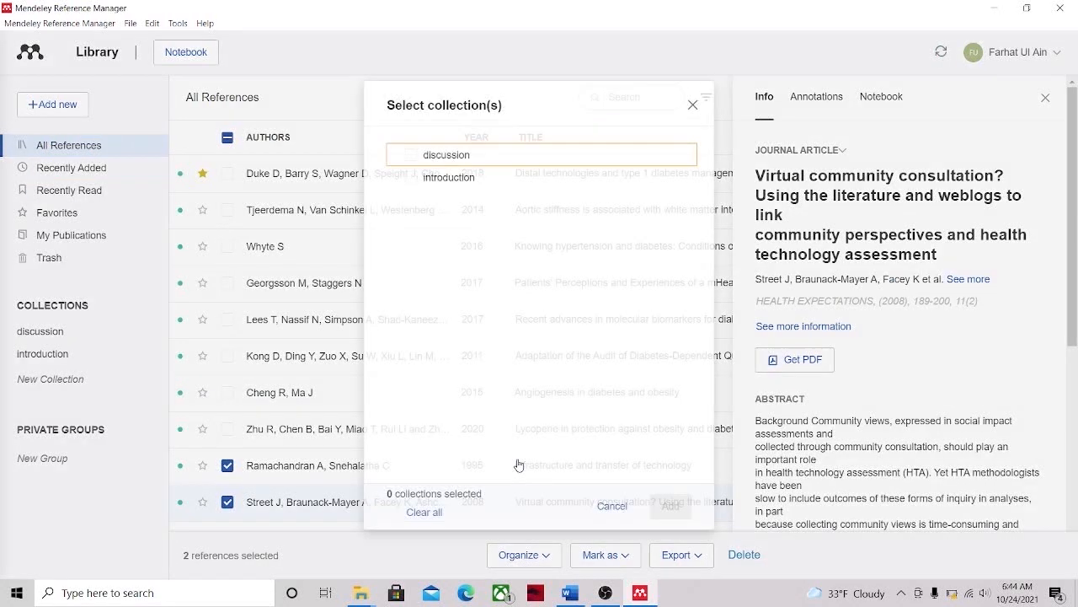
{"action": "left_click", "coordinate": [455, 155]}
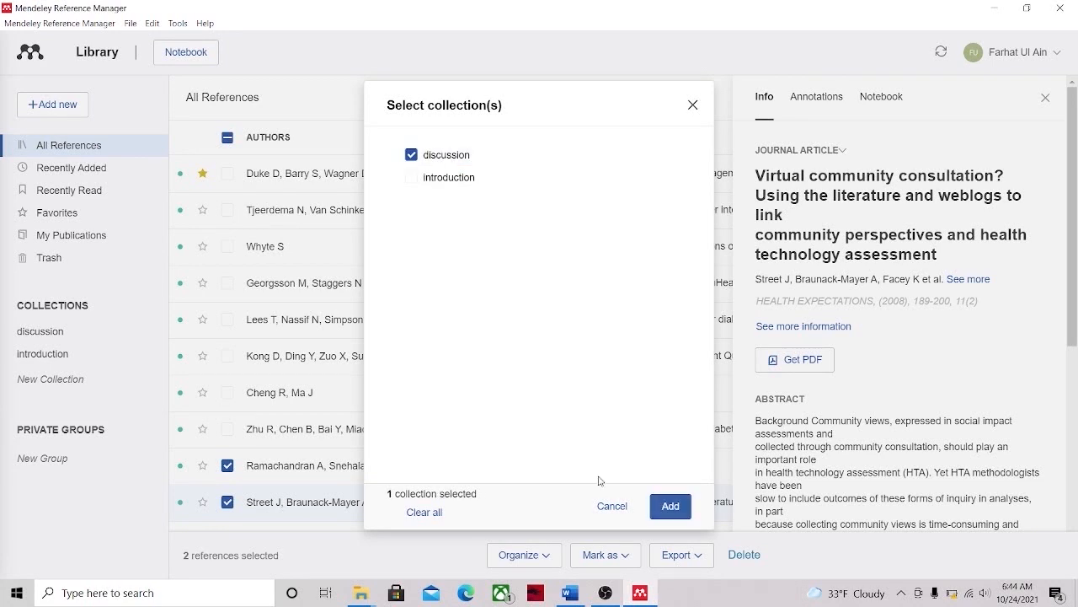
{"action": "left_click", "coordinate": [670, 506]}
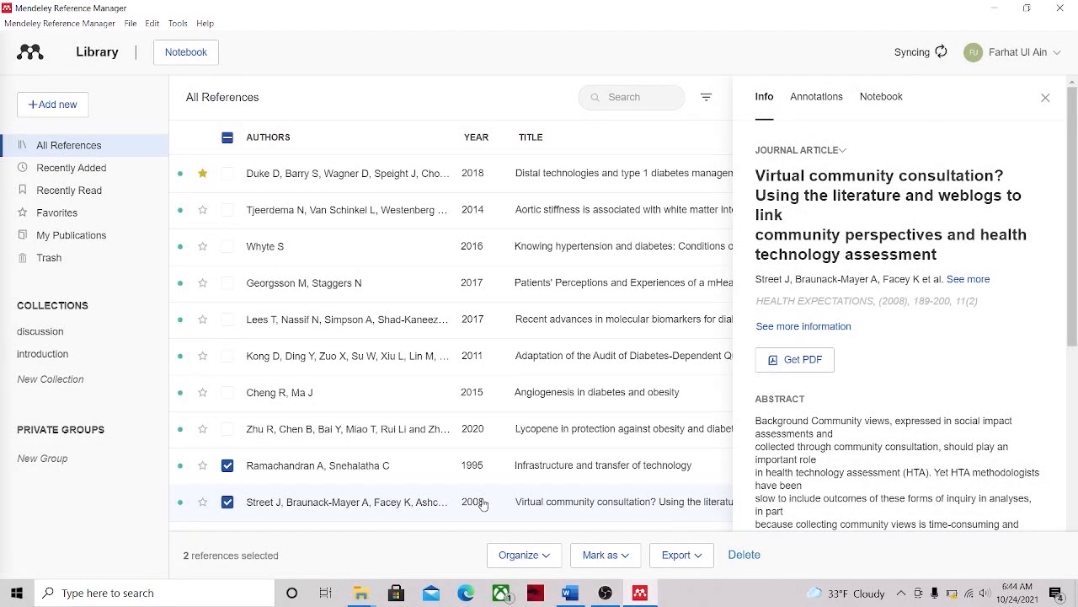
{"action": "left_click", "coordinate": [1045, 99]}
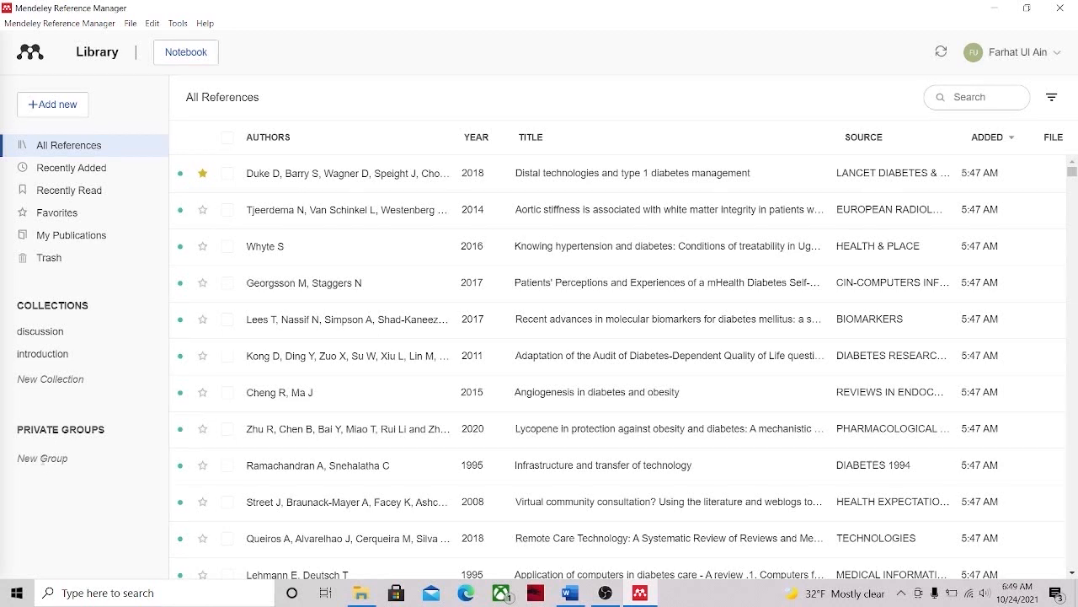
- Create a new private group named "thesis group"
{"action": "left_click", "coordinate": [43, 458]}
{"action": "type", "text": "thesis"}
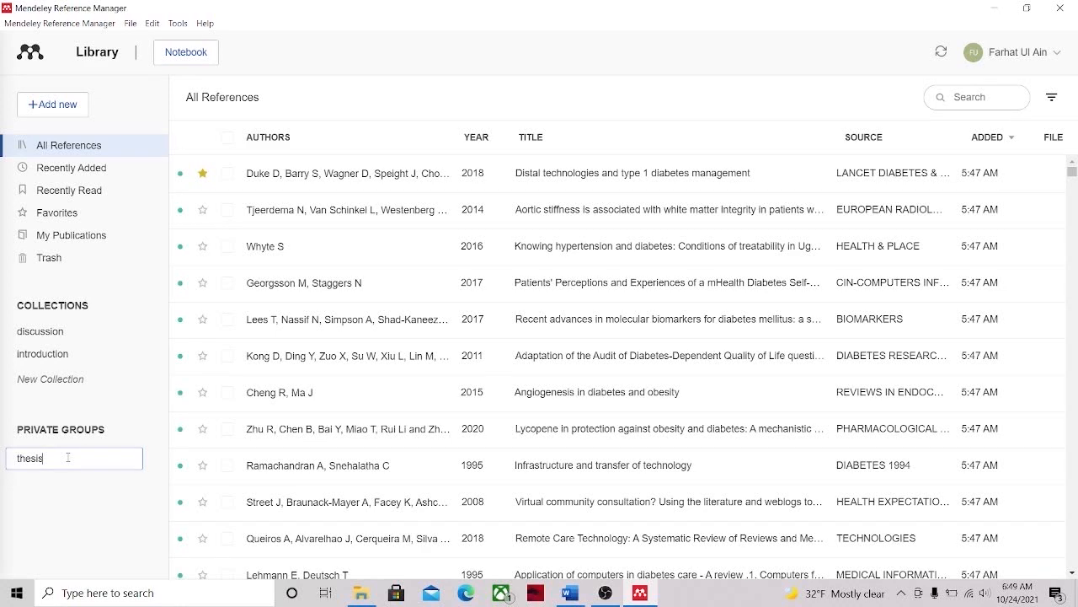
{"action": "type", "text": " group"}
{"action": "key", "text": "Return"}
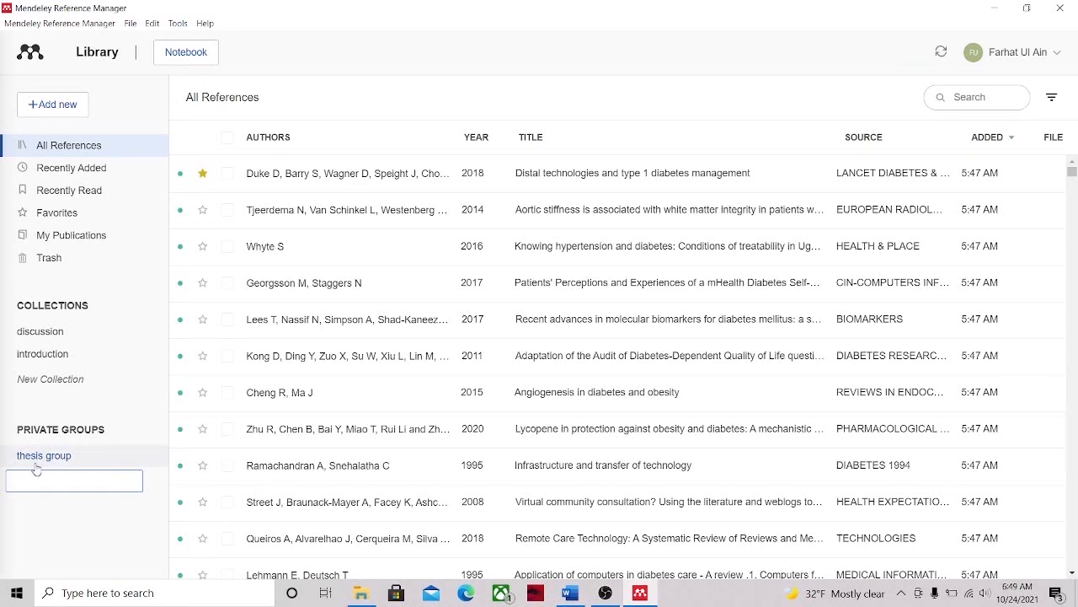
- Add the "Knowing hypertension and diabetes", "Patients' Perceptions" and "Recent advances in molecular biomarkers" references to the thesis group and open that group
{"action": "left_click", "coordinate": [228, 246]}
{"action": "left_click", "coordinate": [224, 285]}
{"action": "left_click", "coordinate": [228, 283]}
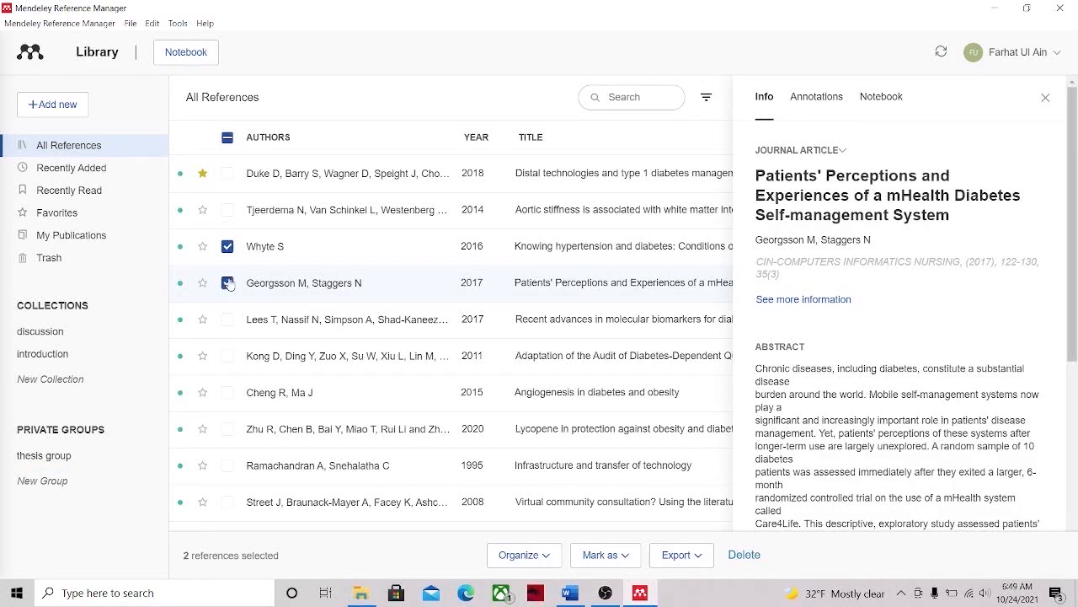
{"action": "left_click", "coordinate": [226, 315]}
{"action": "left_click", "coordinate": [227, 322]}
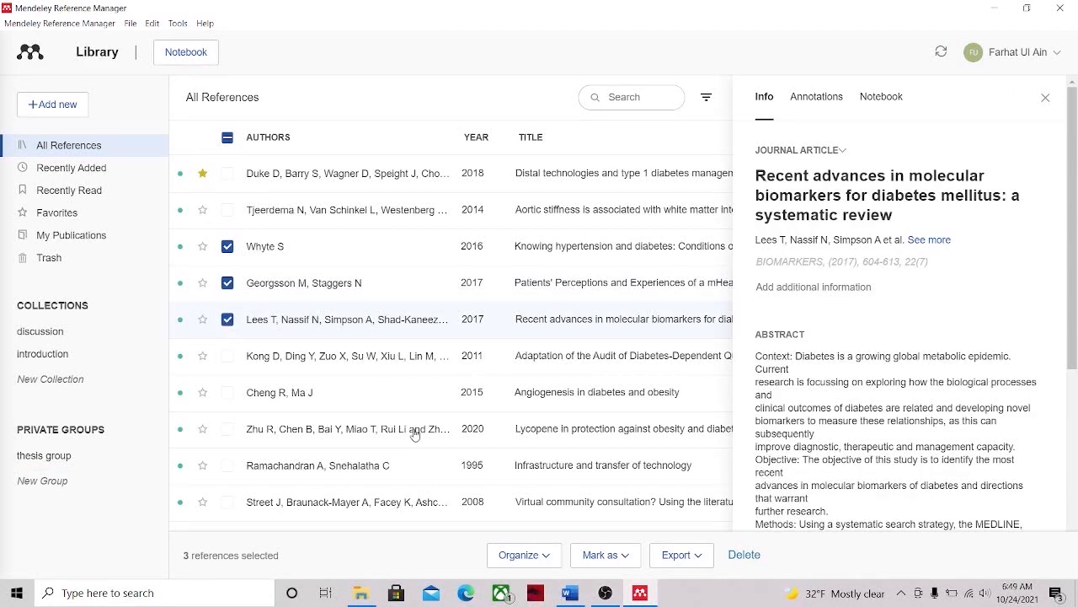
{"action": "left_click", "coordinate": [530, 552]}
{"action": "left_click", "coordinate": [517, 482]}
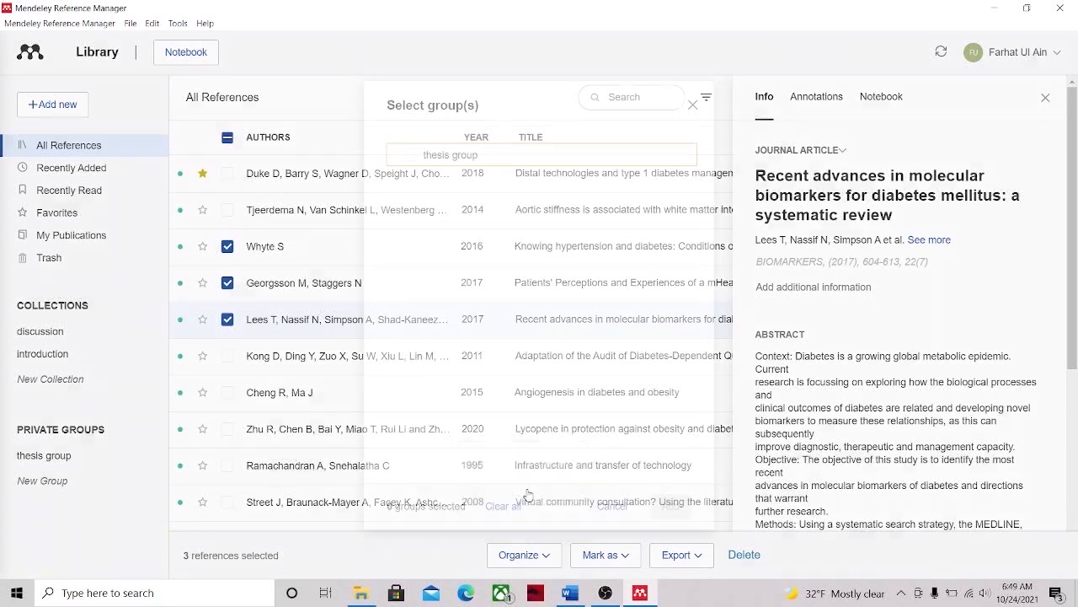
{"action": "left_click", "coordinate": [412, 152]}
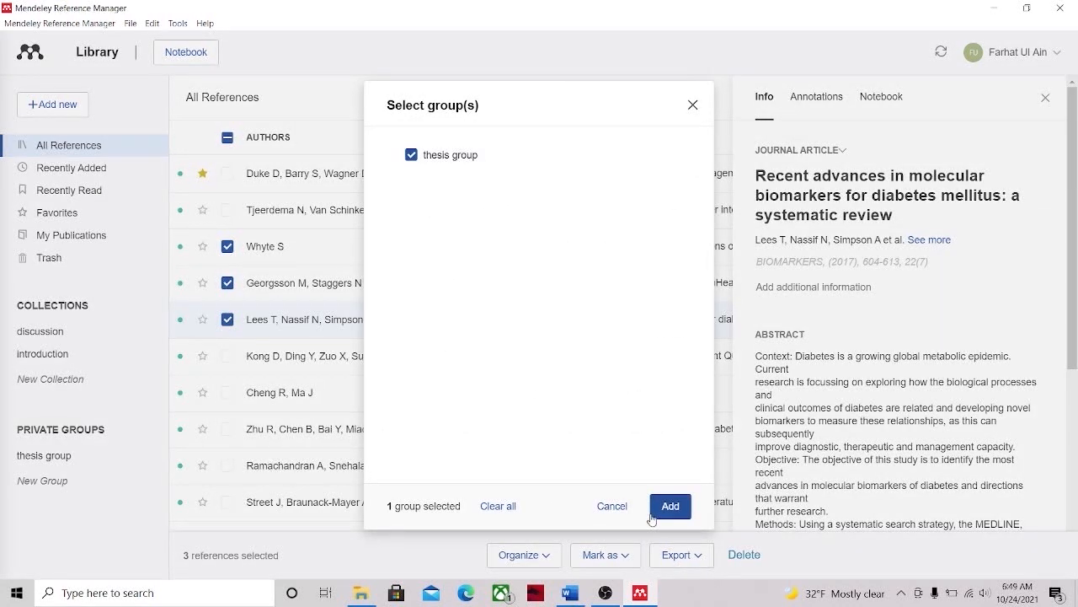
{"action": "left_click", "coordinate": [670, 506]}
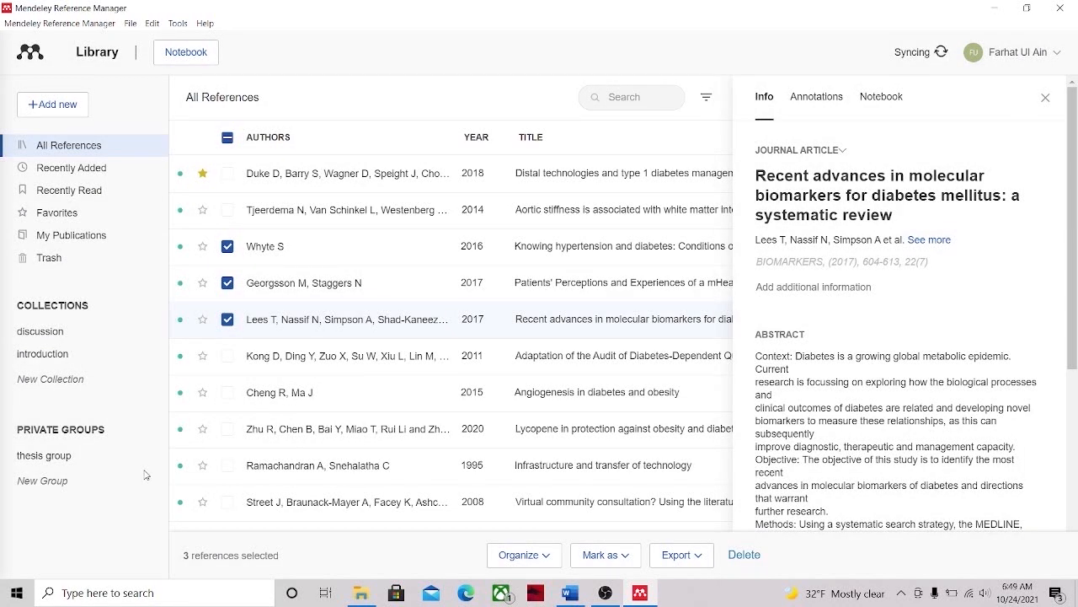
{"action": "double_click", "coordinate": [40, 462]}
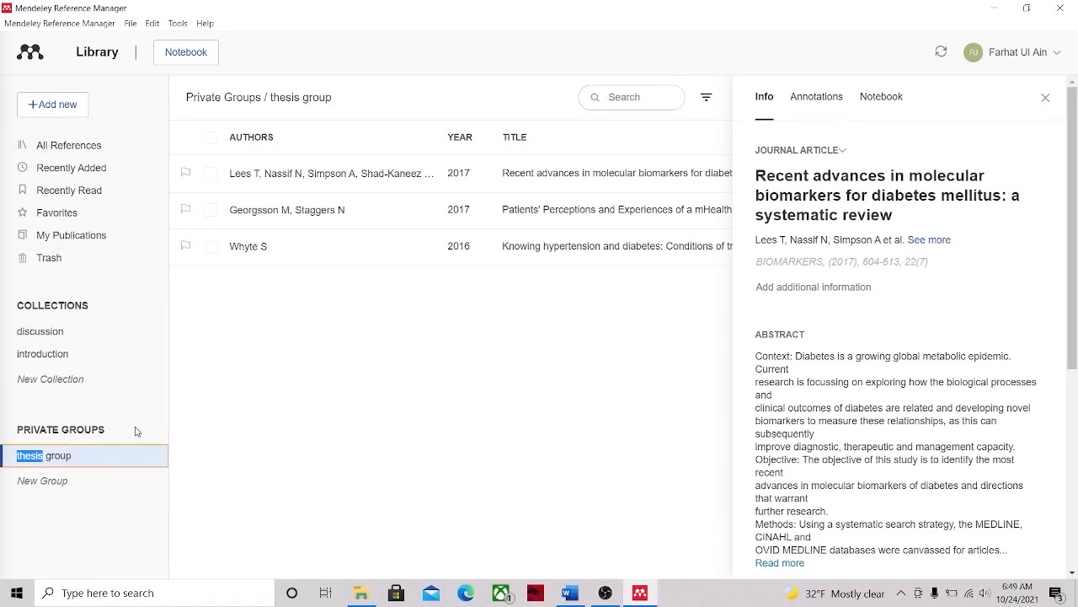
- Open the thesis group's management settings and bring up the form for inviting members by email address
{"action": "right_click", "coordinate": [128, 469]}
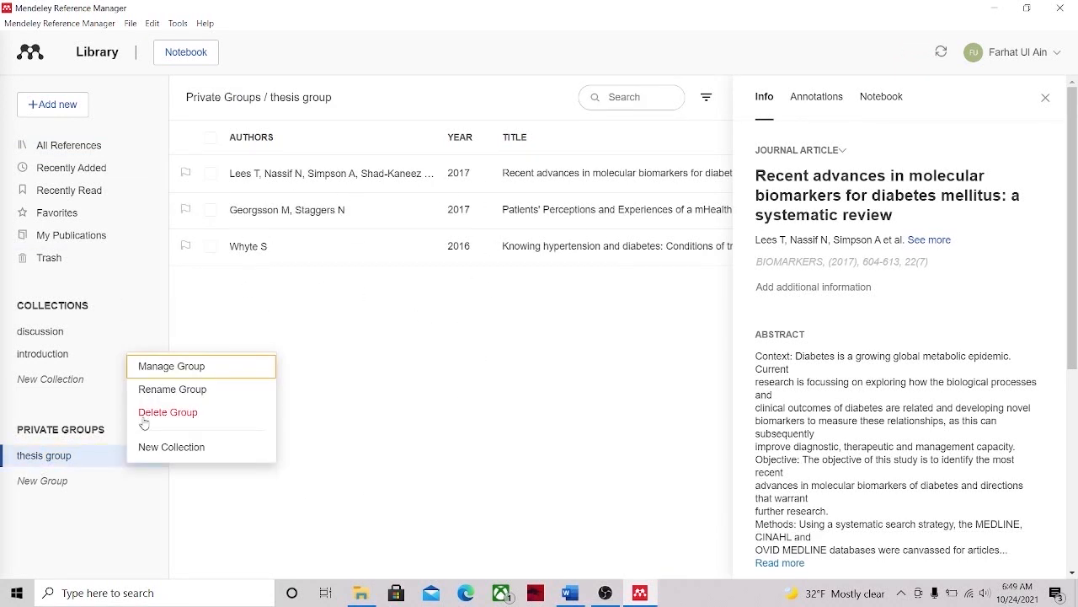
{"action": "left_click", "coordinate": [174, 367]}
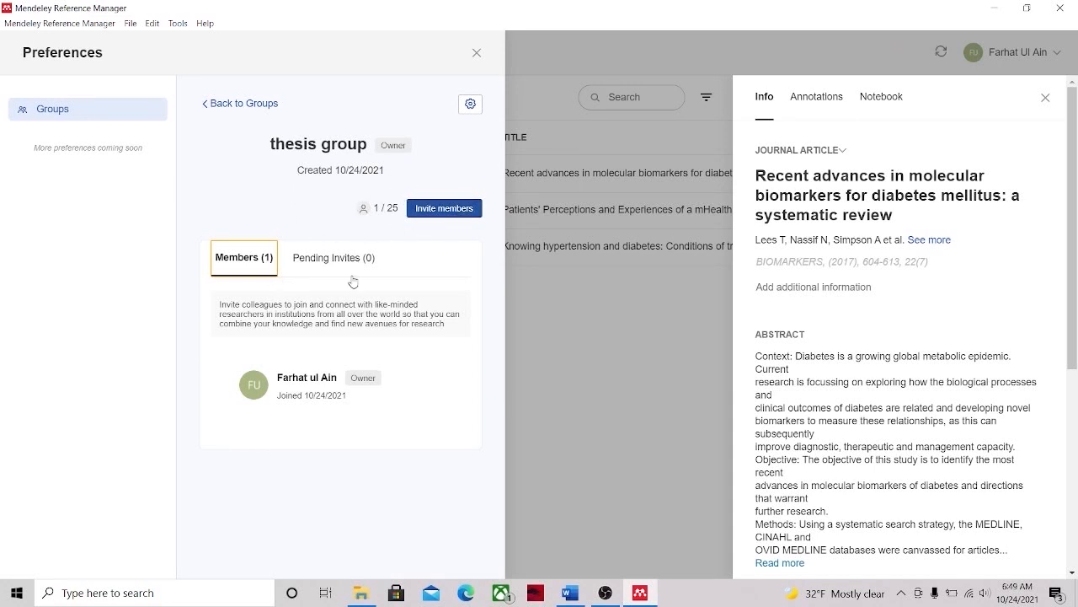
{"action": "left_click", "coordinate": [452, 219]}
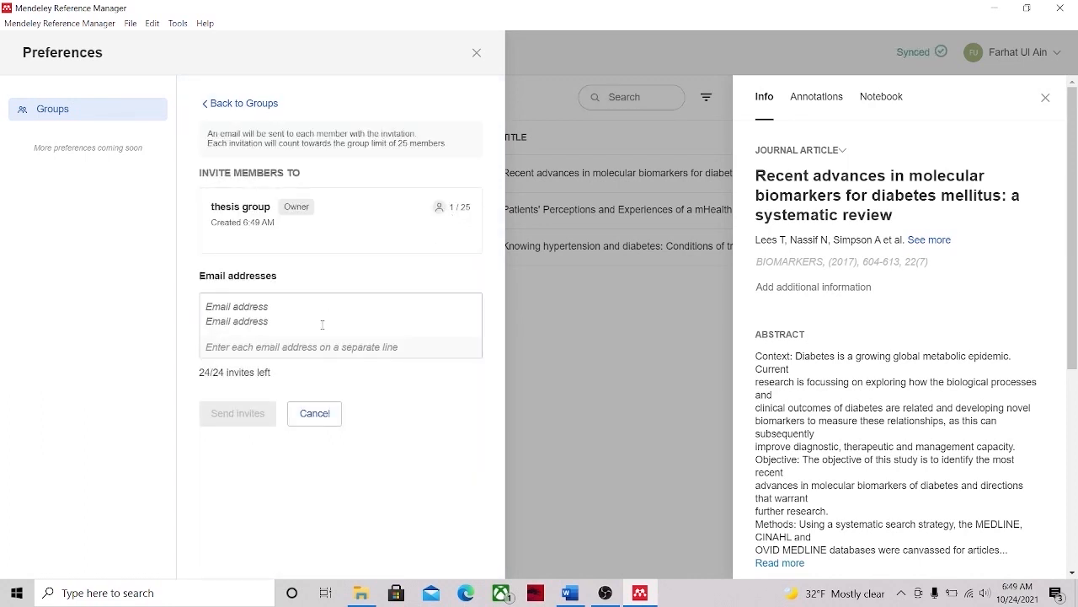
{"action": "left_click", "coordinate": [246, 310]}
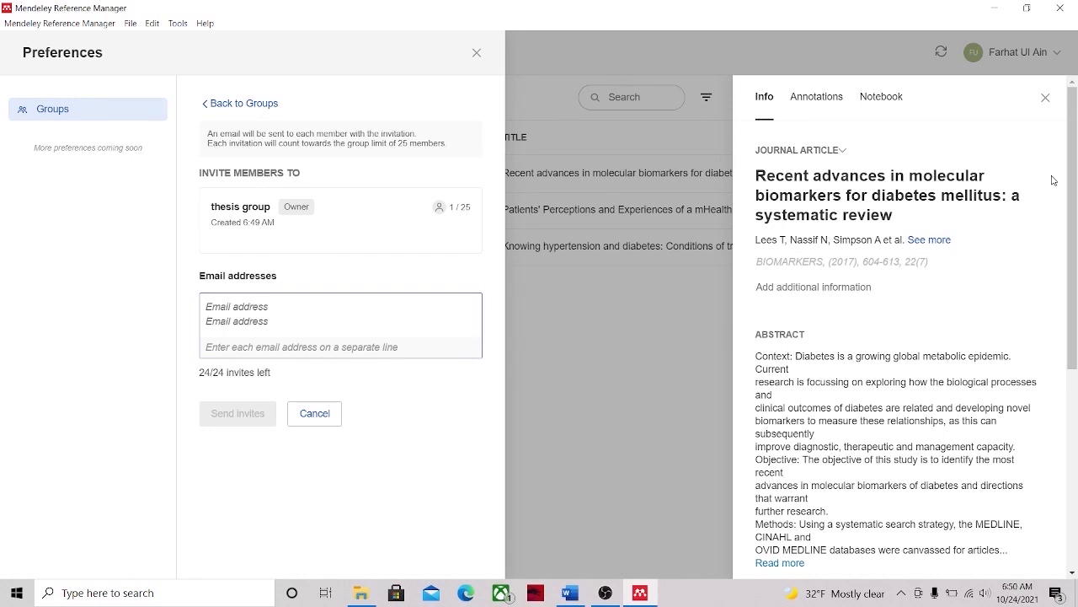
- Close the reference details and the group preferences, and return to All References
{"action": "left_click", "coordinate": [1046, 99]}
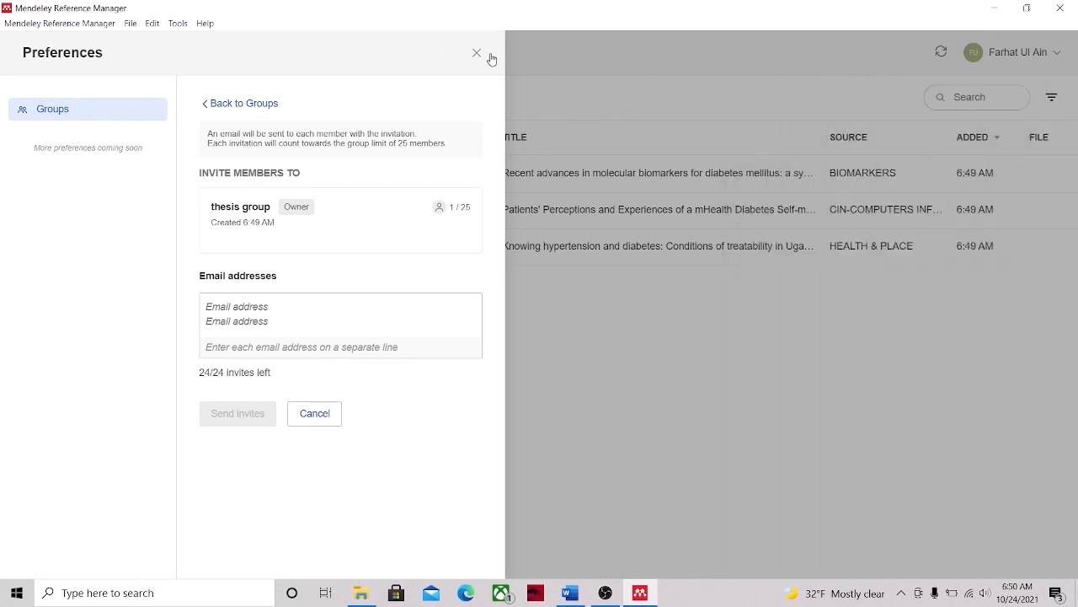
{"action": "left_click", "coordinate": [475, 56]}
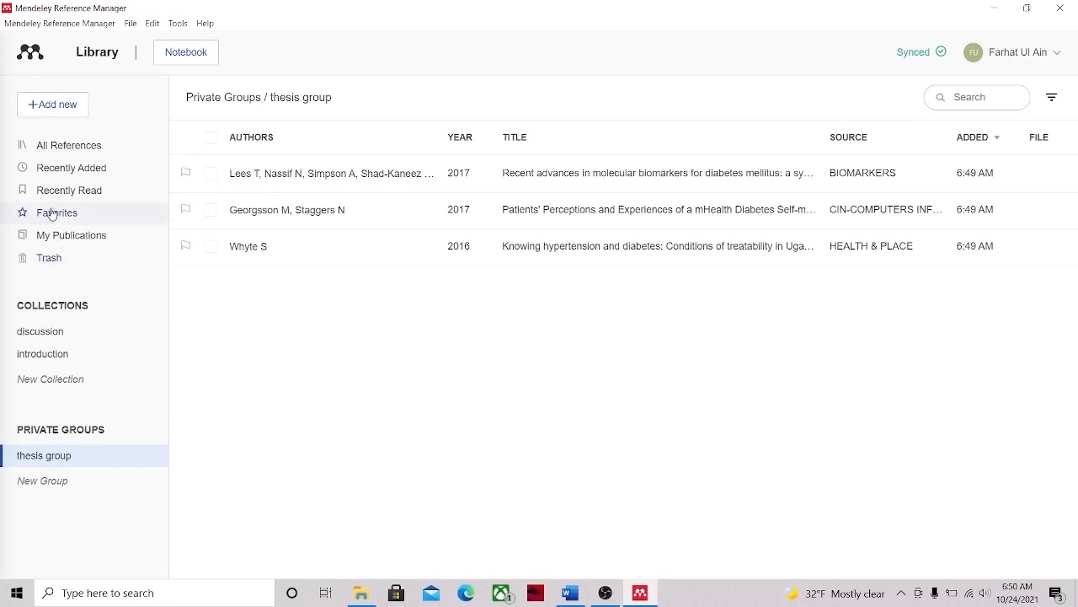
{"action": "double_click", "coordinate": [72, 152]}
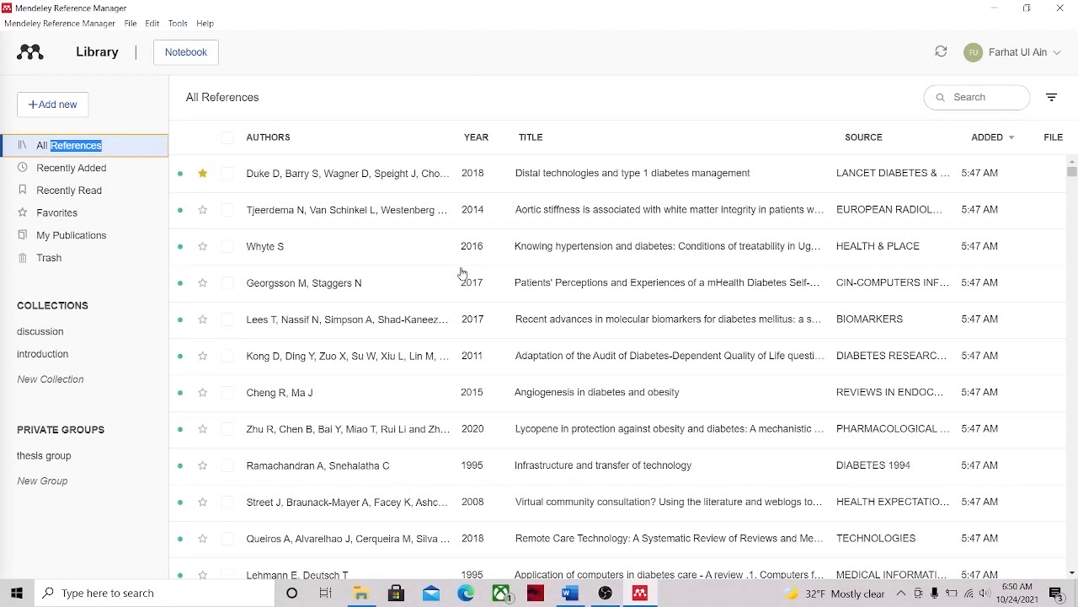
{"action": "left_click", "coordinate": [123, 120]}
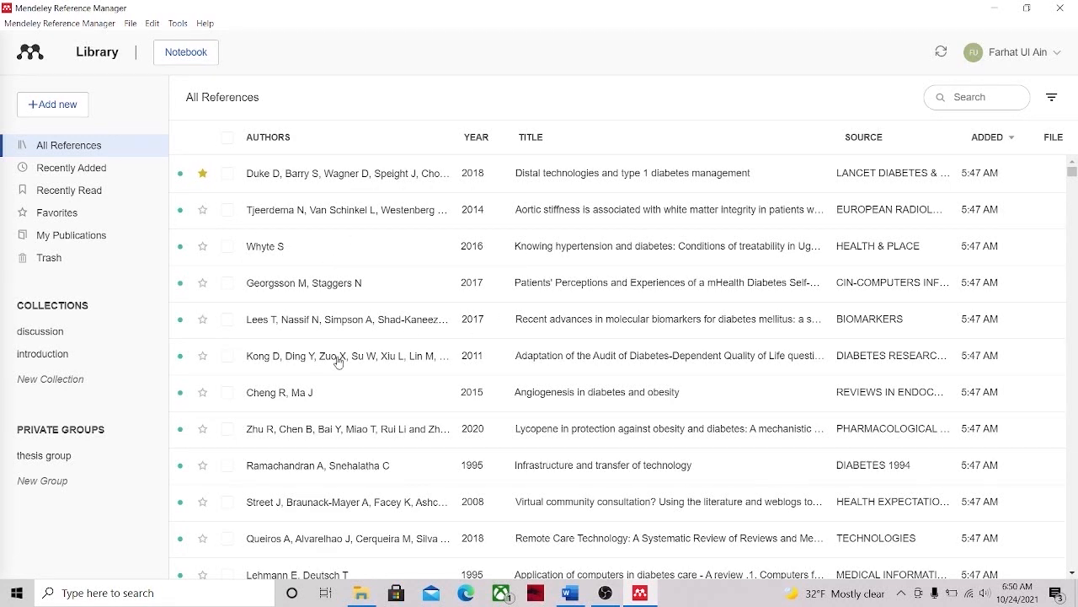
{"action": "left_click", "coordinate": [226, 187]}
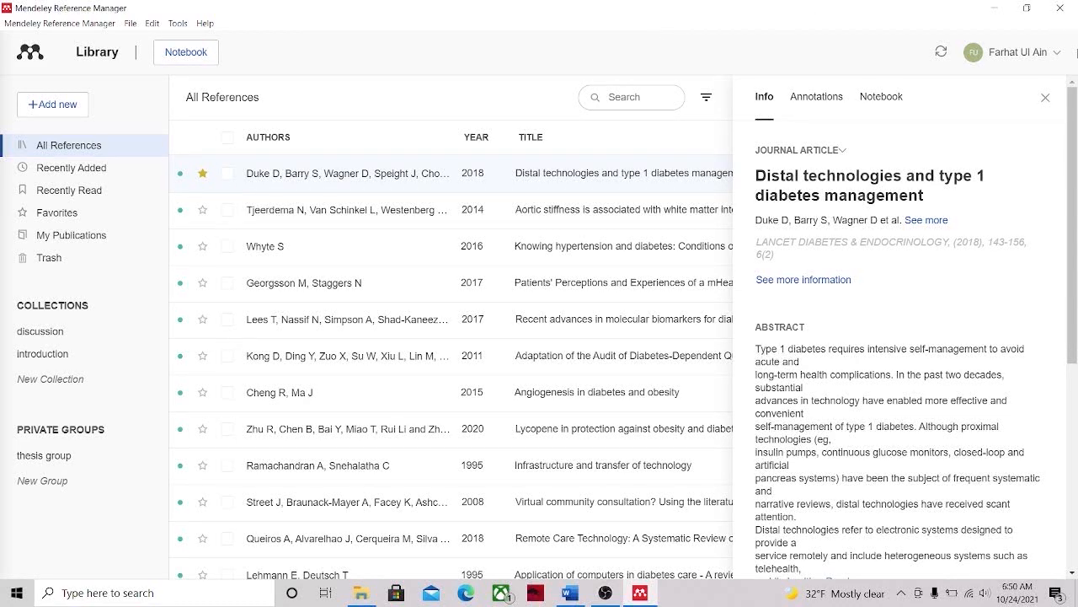
{"action": "left_click", "coordinate": [1046, 99]}
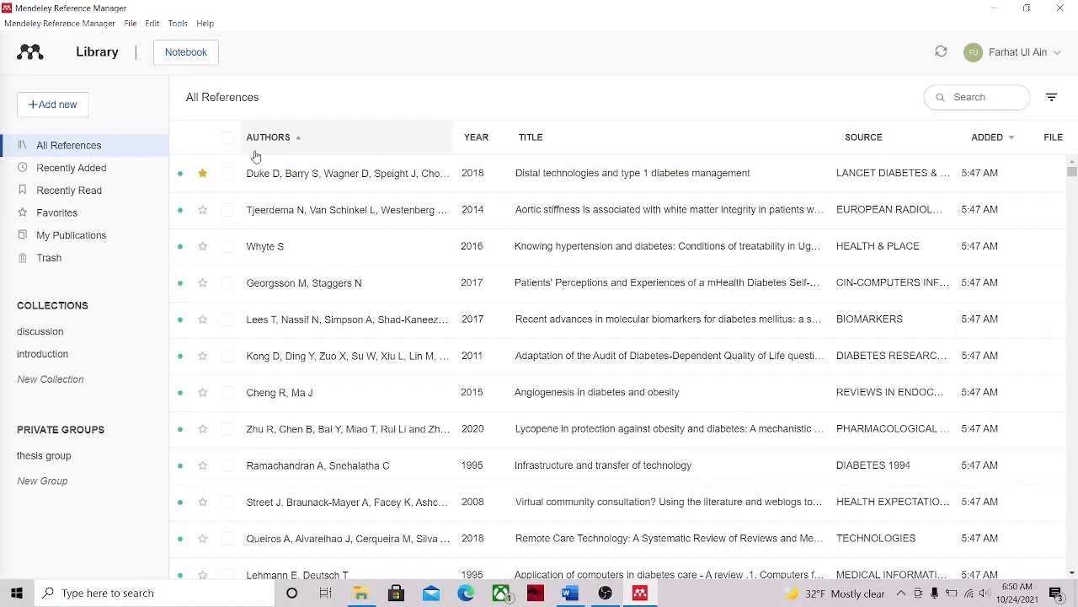
- Select the first eight references in All References, from "Distal technologies and type 1 diabetes management" through "Lycopene in protection against obesity and diabetes"
{"action": "left_click", "coordinate": [225, 174]}
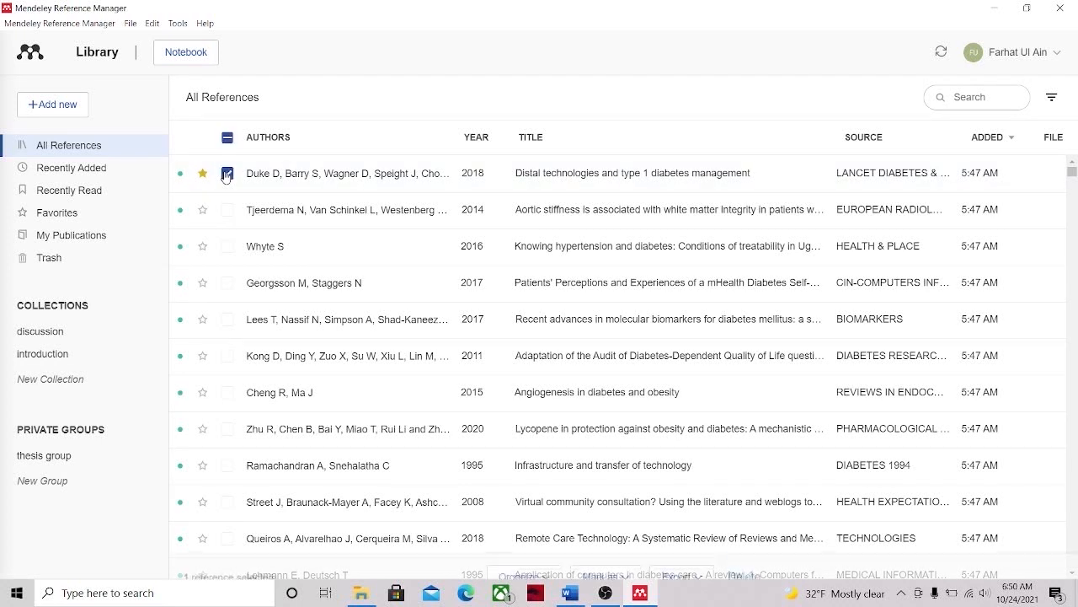
{"action": "left_click", "coordinate": [227, 209]}
{"action": "left_click", "coordinate": [227, 251]}
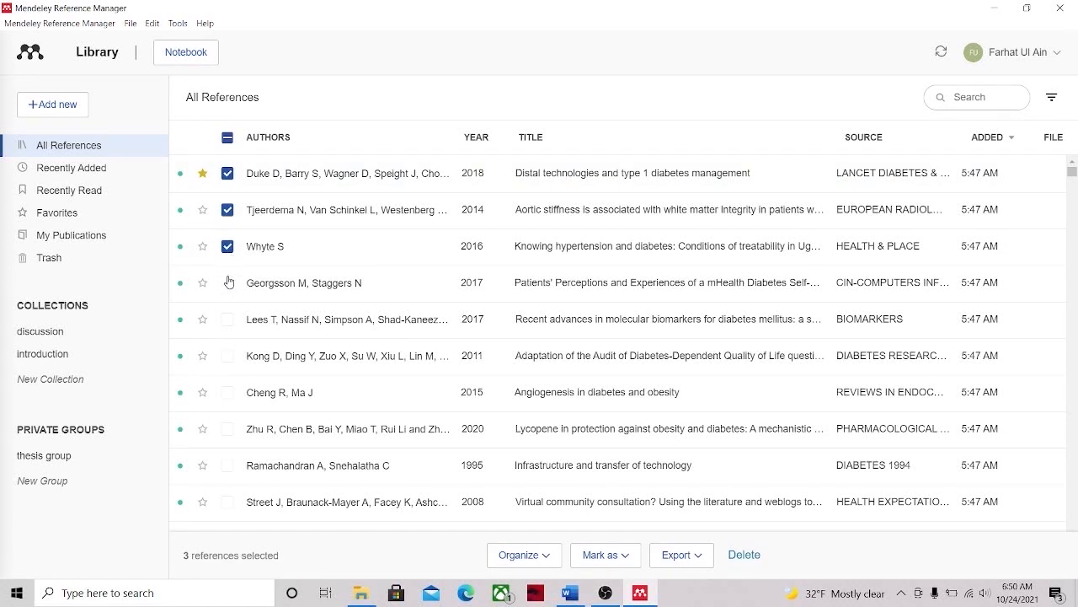
{"action": "left_click", "coordinate": [228, 284]}
{"action": "left_click", "coordinate": [227, 320]}
{"action": "left_click", "coordinate": [227, 357]}
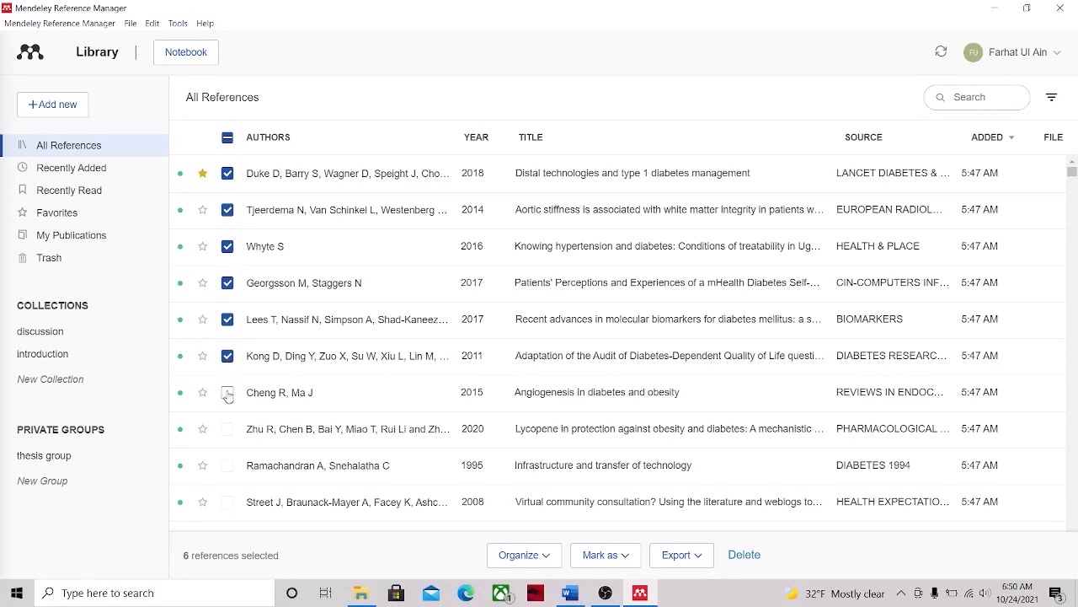
{"action": "left_click", "coordinate": [227, 392]}
{"action": "left_click", "coordinate": [228, 424]}
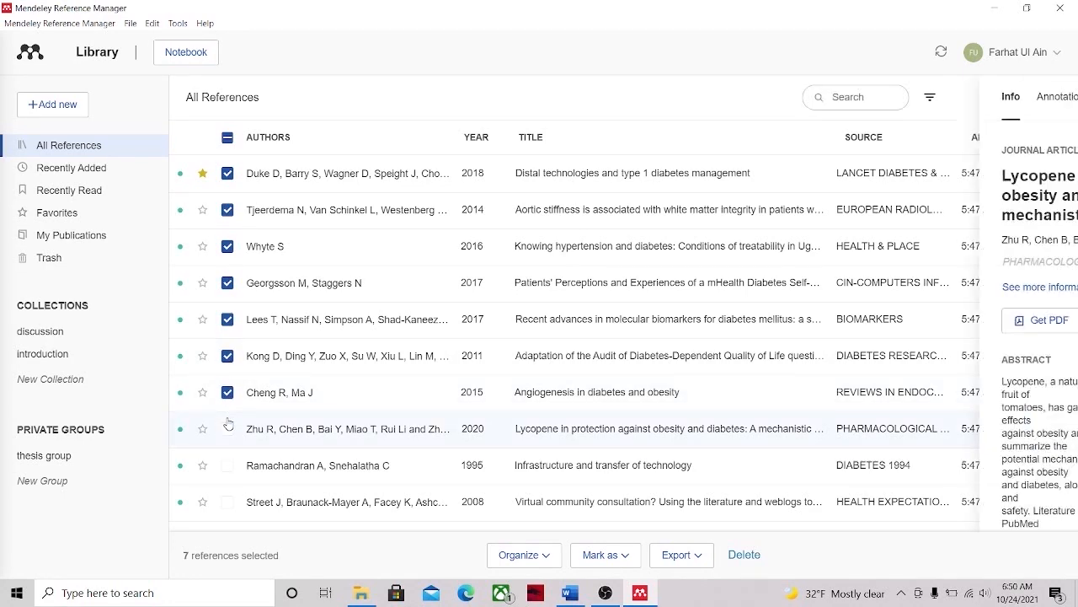
{"action": "left_click", "coordinate": [228, 427]}
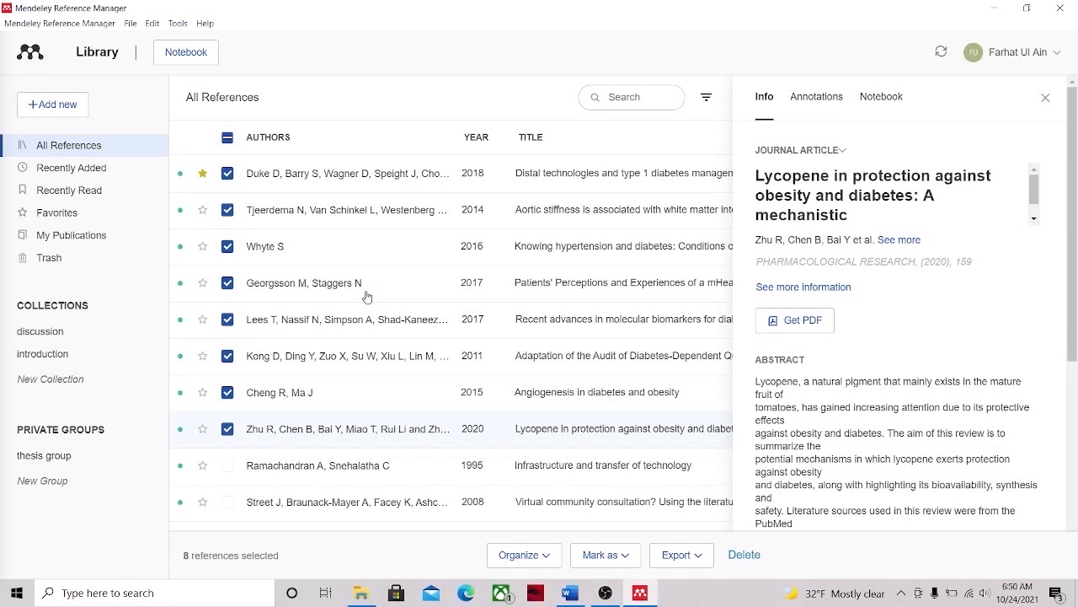
{"action": "left_click", "coordinate": [1045, 98]}
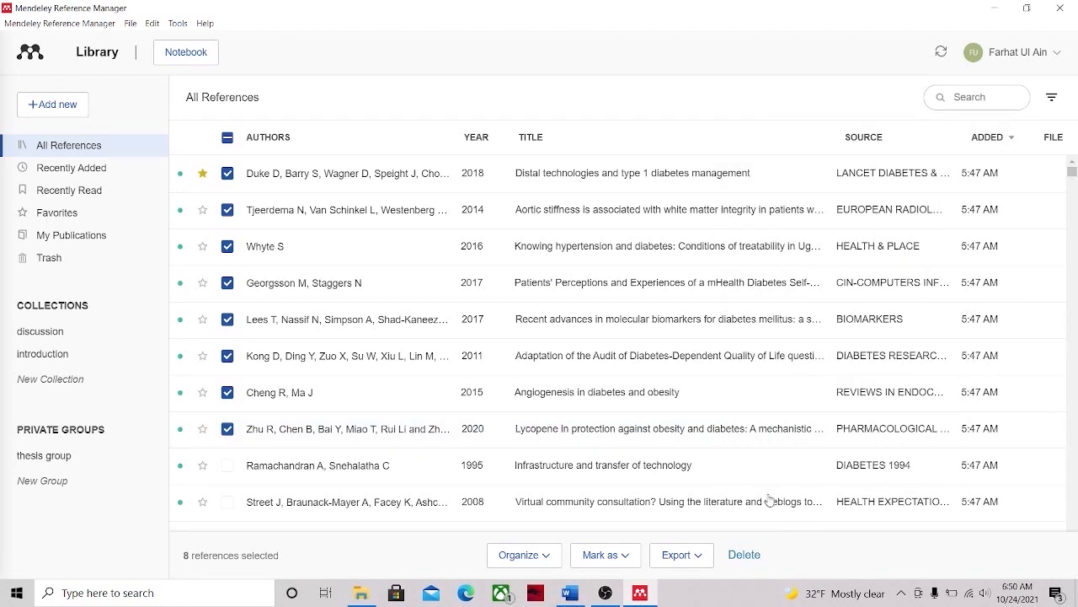
- Export the selected references in BibTeX format and save the file to the Desktop as export.bib
{"action": "left_click", "coordinate": [689, 556]}
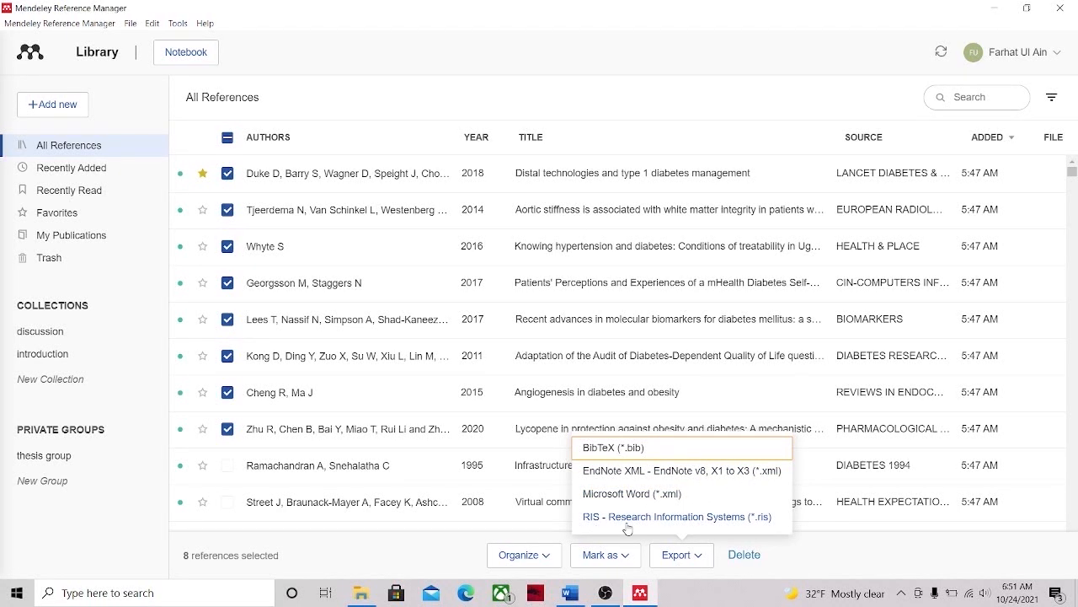
{"action": "left_click", "coordinate": [604, 448]}
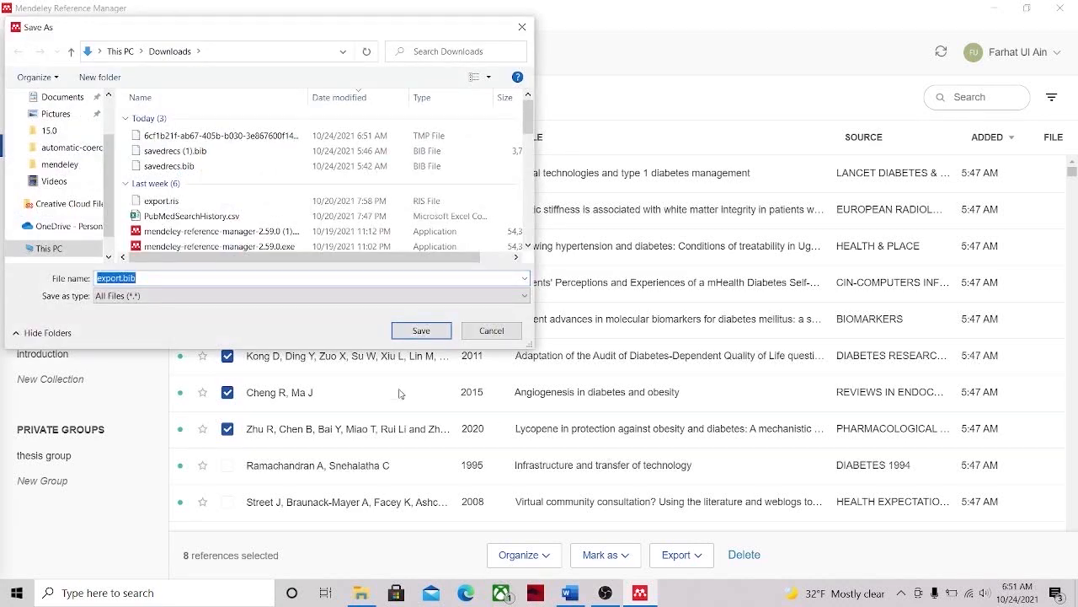
{"action": "scroll", "coordinate": [59, 168], "scroll_direction": "up", "scroll_amount": 2}
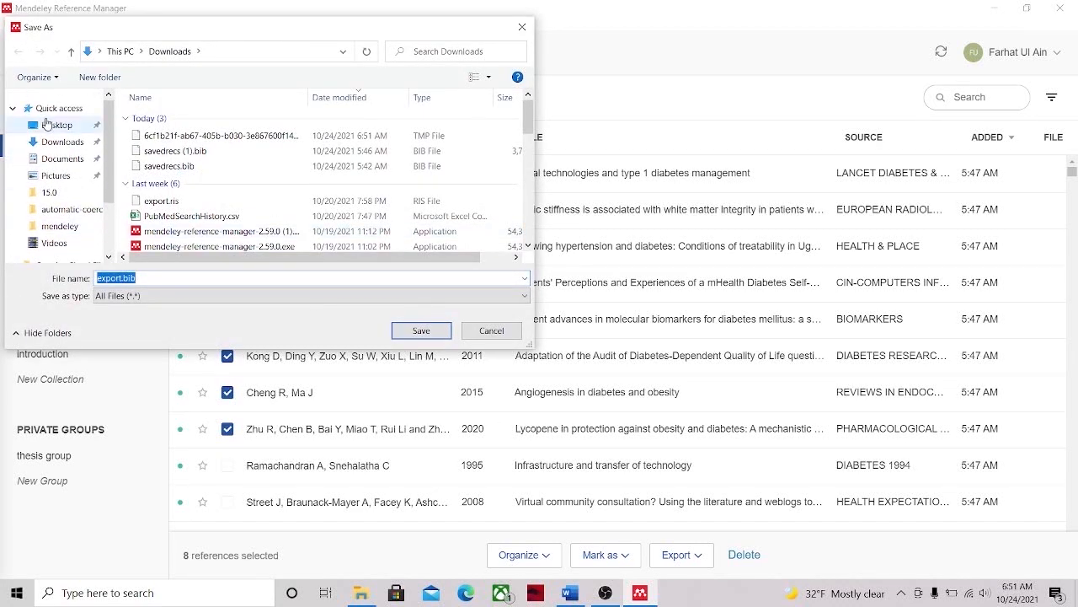
{"action": "left_click", "coordinate": [56, 125]}
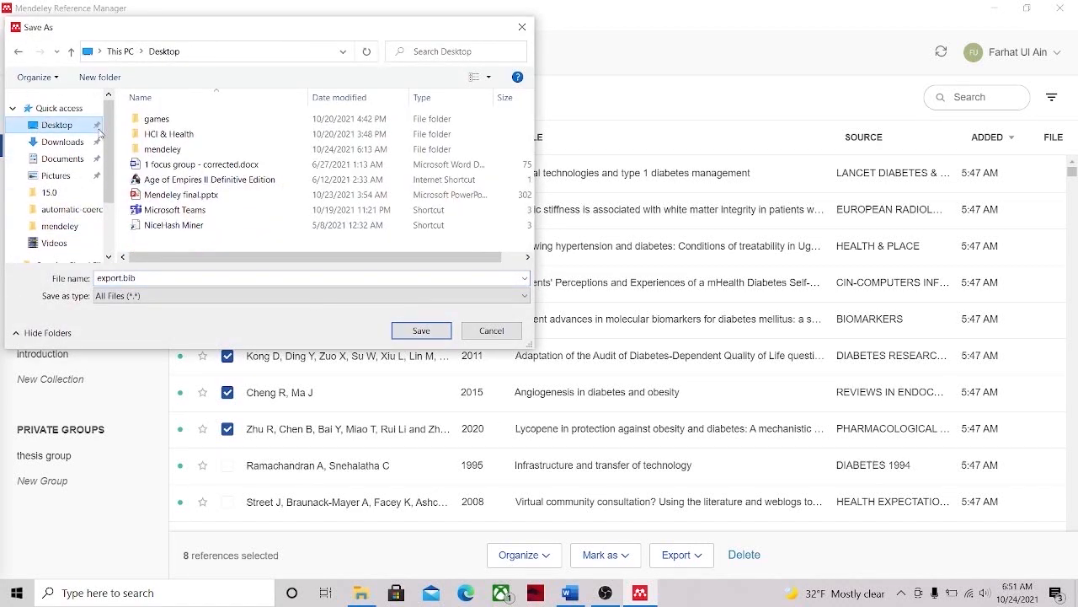
{"action": "left_click", "coordinate": [422, 332]}
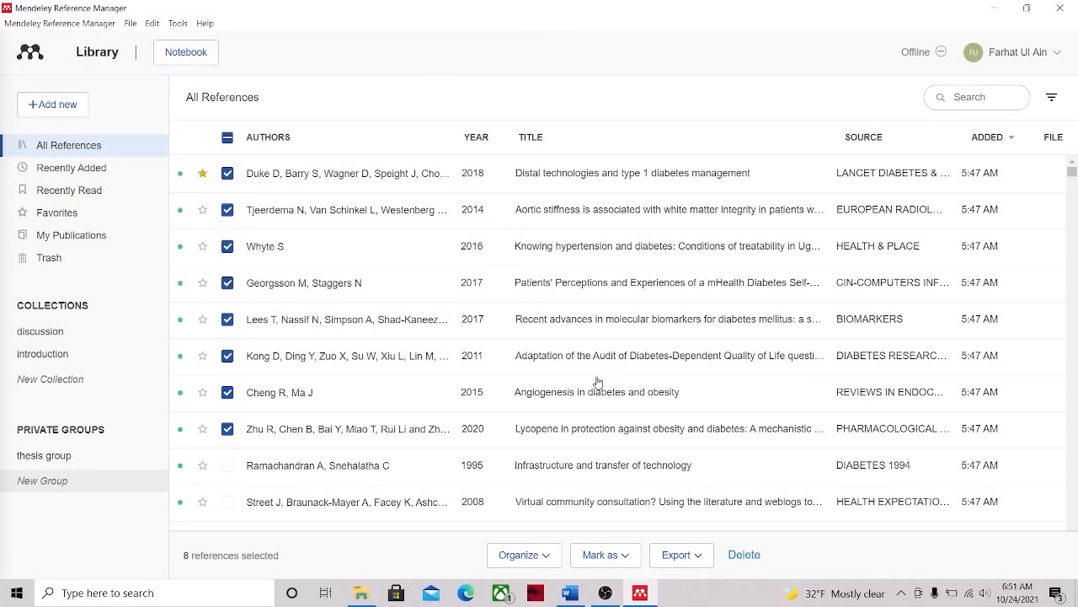